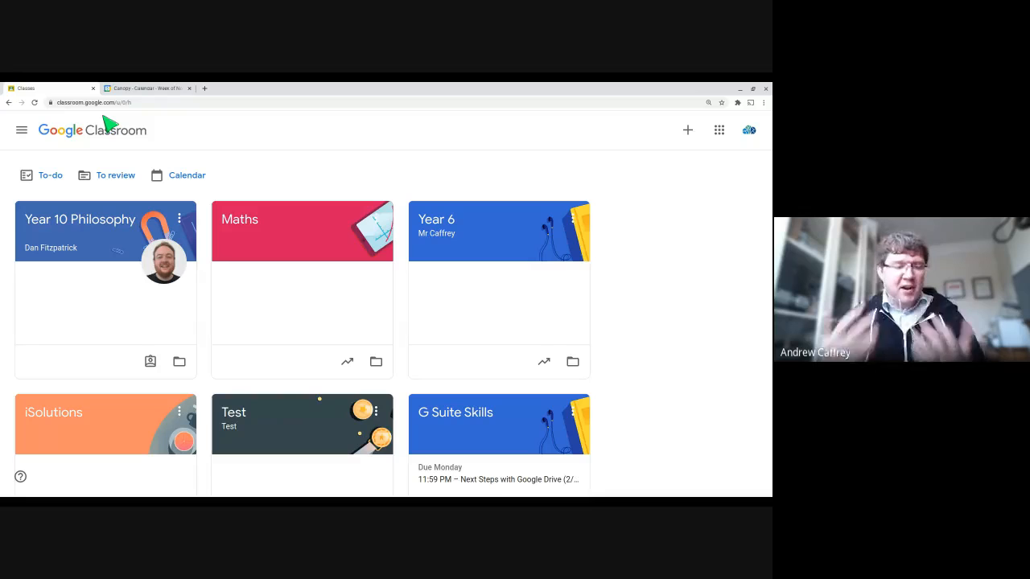
Create a new class named Maths.
left_click(690, 132)
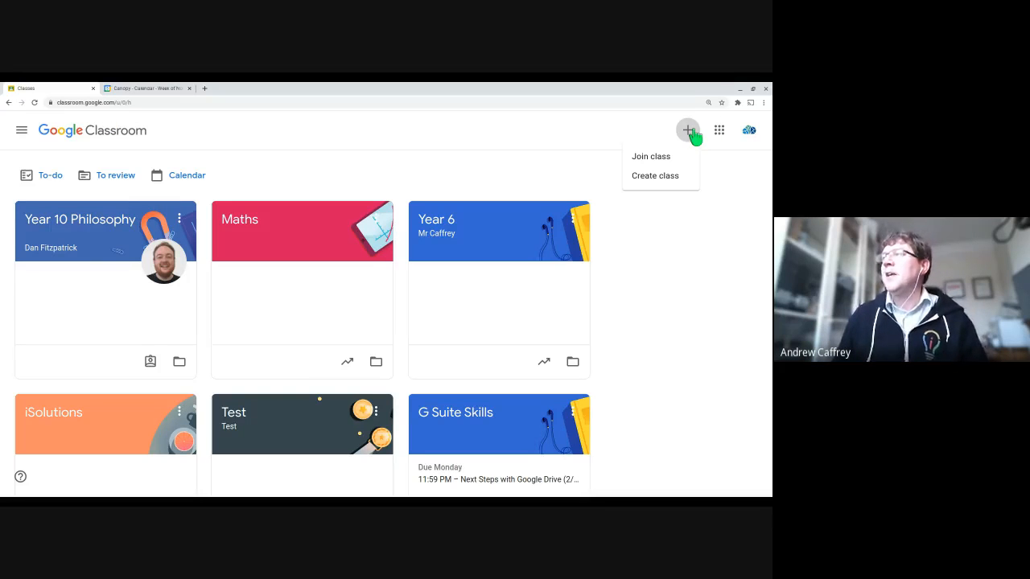
left_click(685, 184)
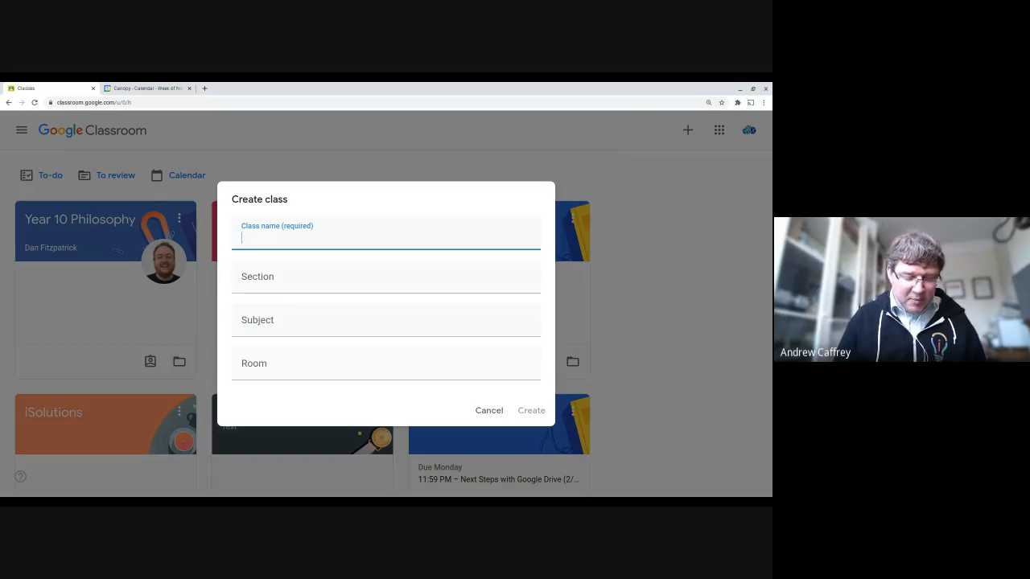
type("Maths")
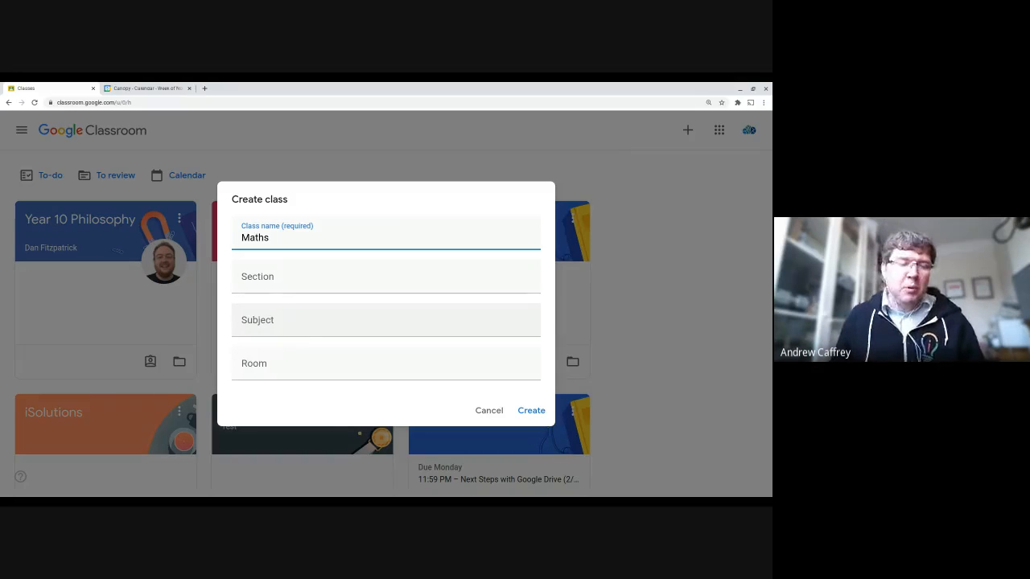
left_click(531, 411)
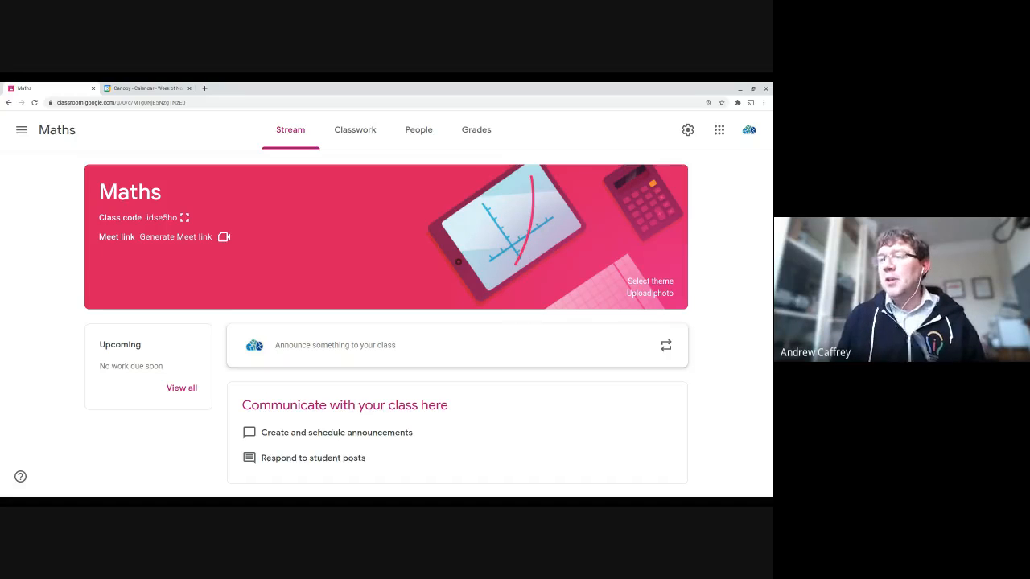
Post the announcement "Hello!" to all students in the Maths class stream.
left_click(310, 354)
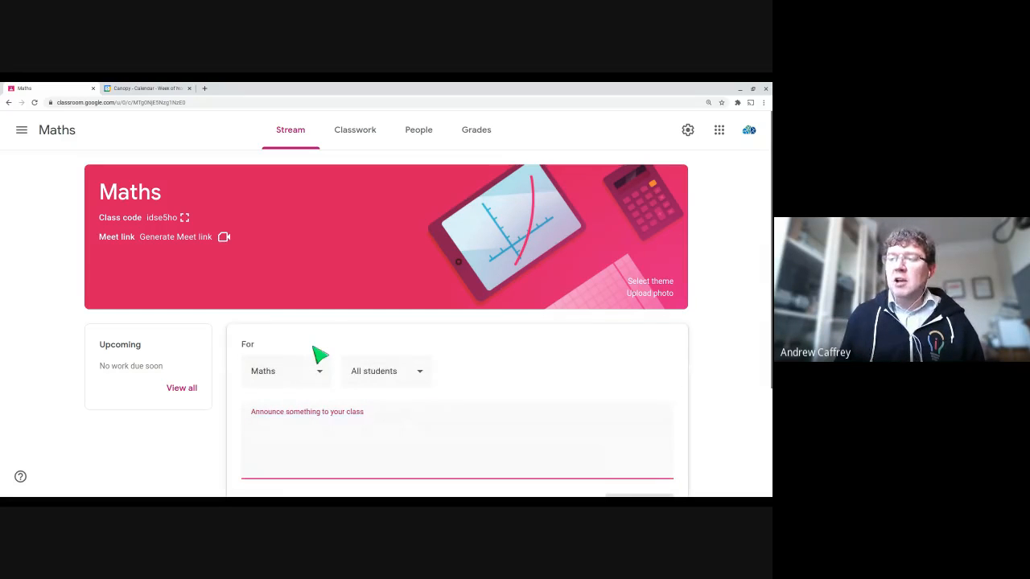
type("Hell")
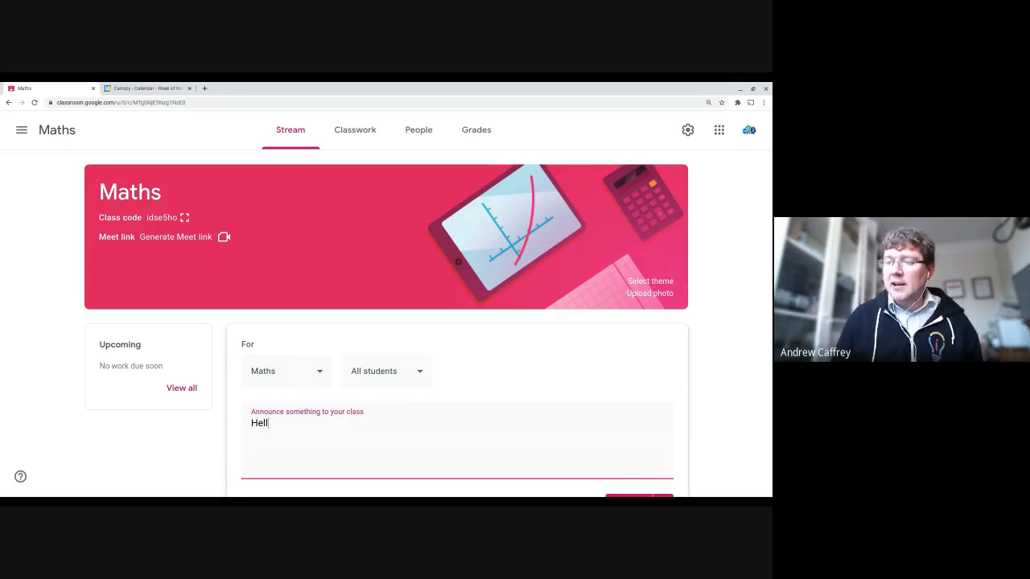
type("o!")
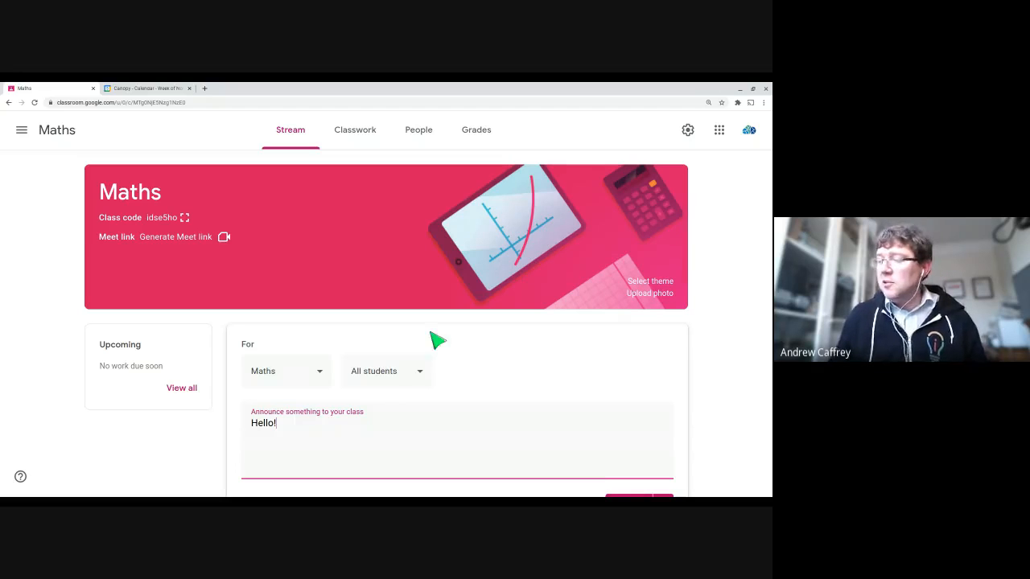
scroll(483, 362, "down", 1)
left_click(628, 429)
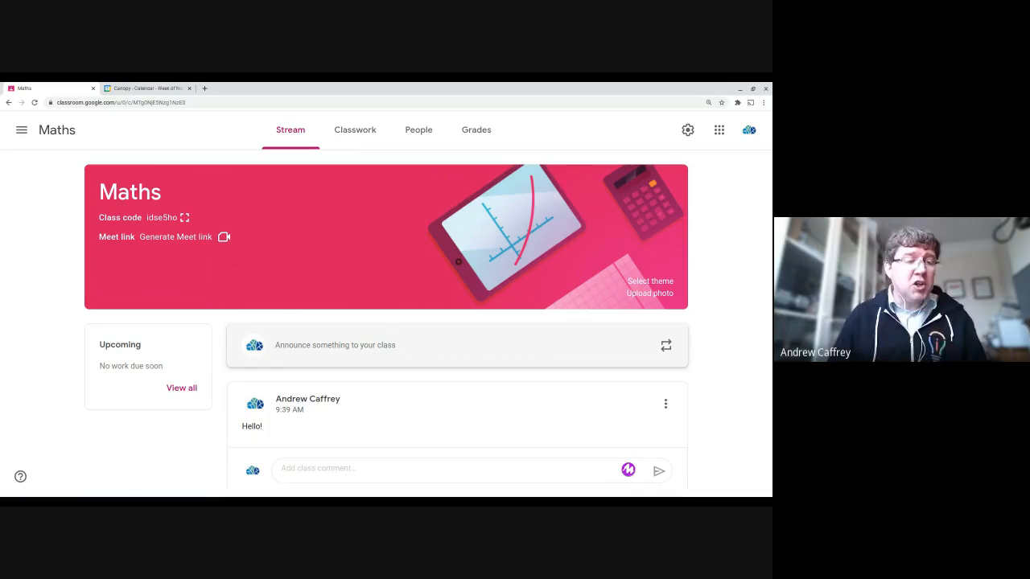
Examine the stream's student posting and commenting options in the class settings, then close the settings.
left_click(687, 132)
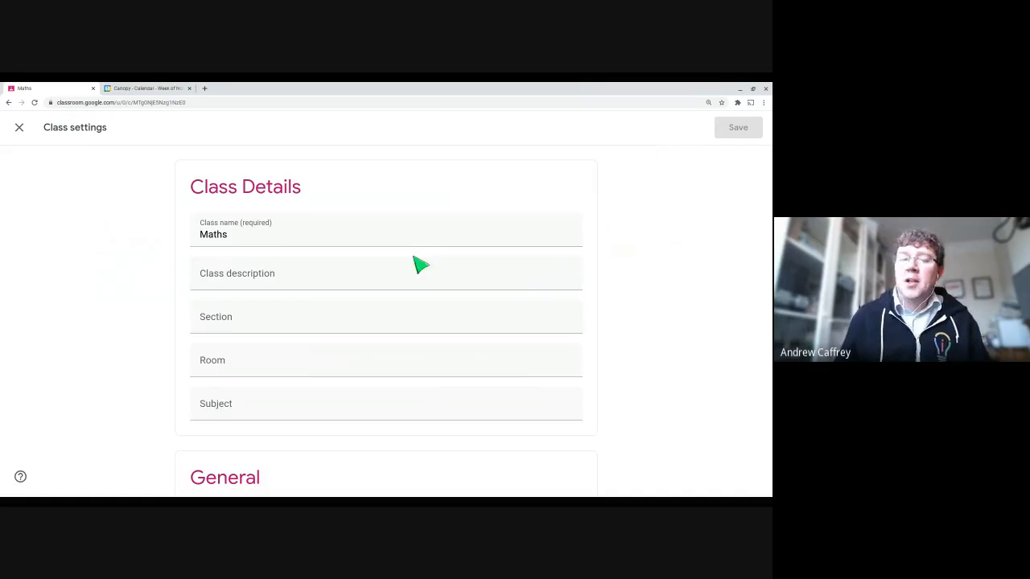
scroll(310, 303, "down", 3)
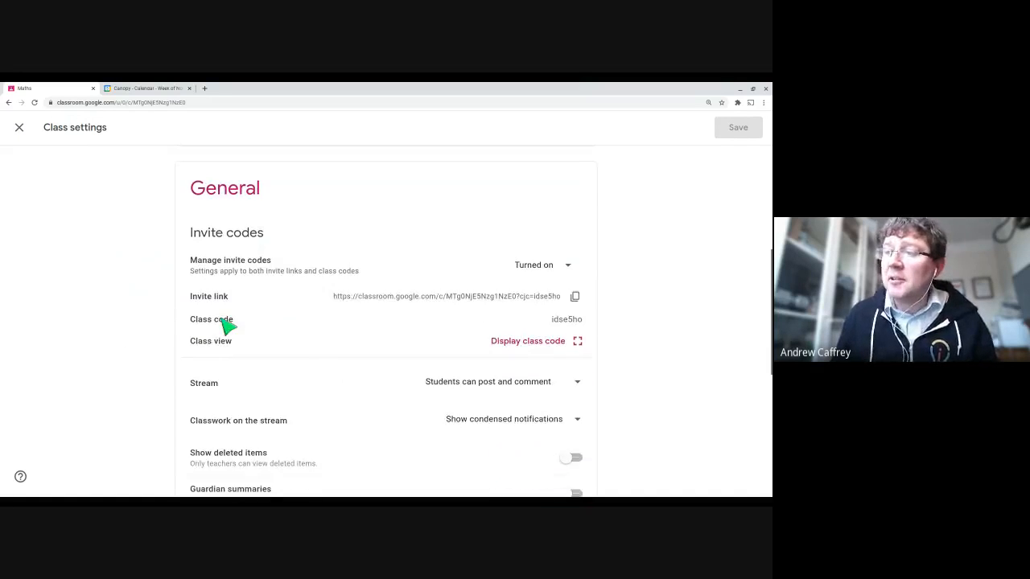
scroll(317, 299, "down", 2)
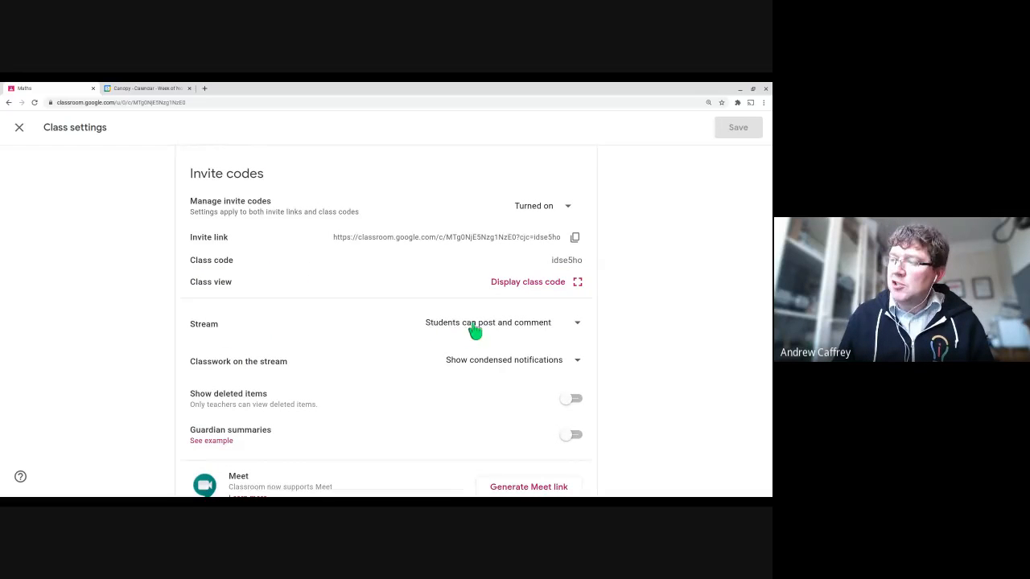
left_click(534, 331)
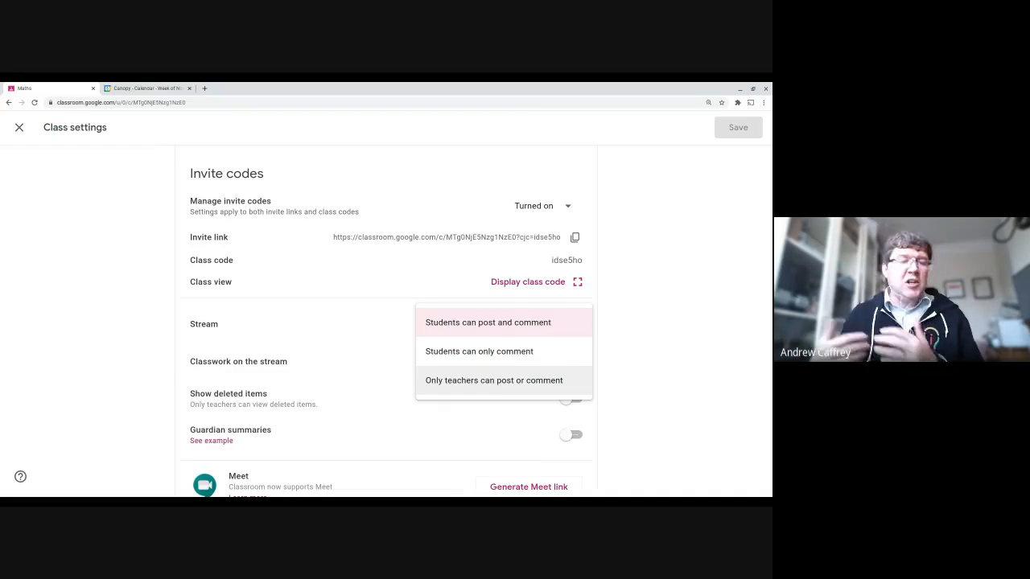
left_click(19, 128)
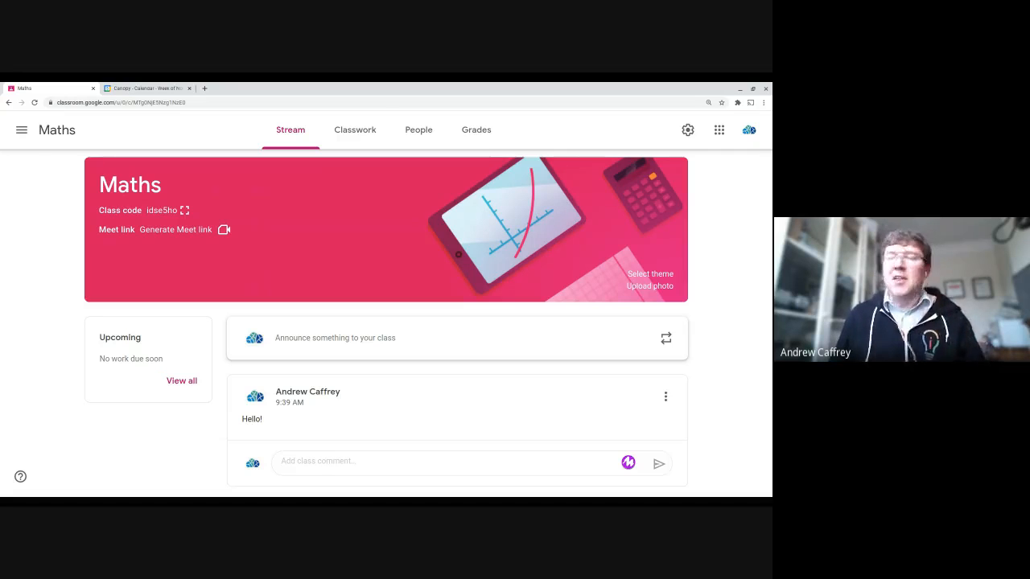
Start a new classwork assignment in the Maths class titled "Write a Poem about Maths".
left_click(369, 139)
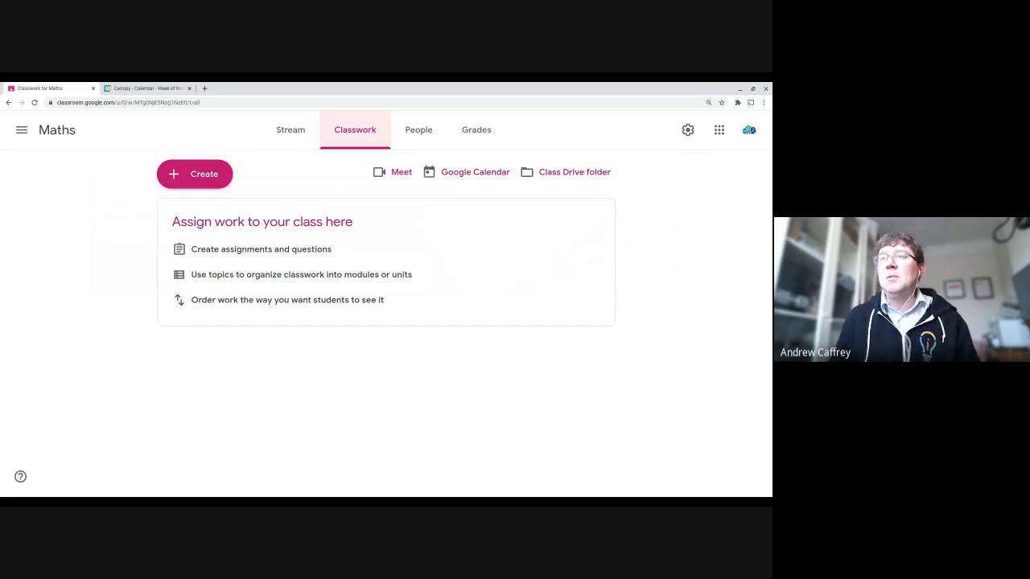
left_click(199, 187)
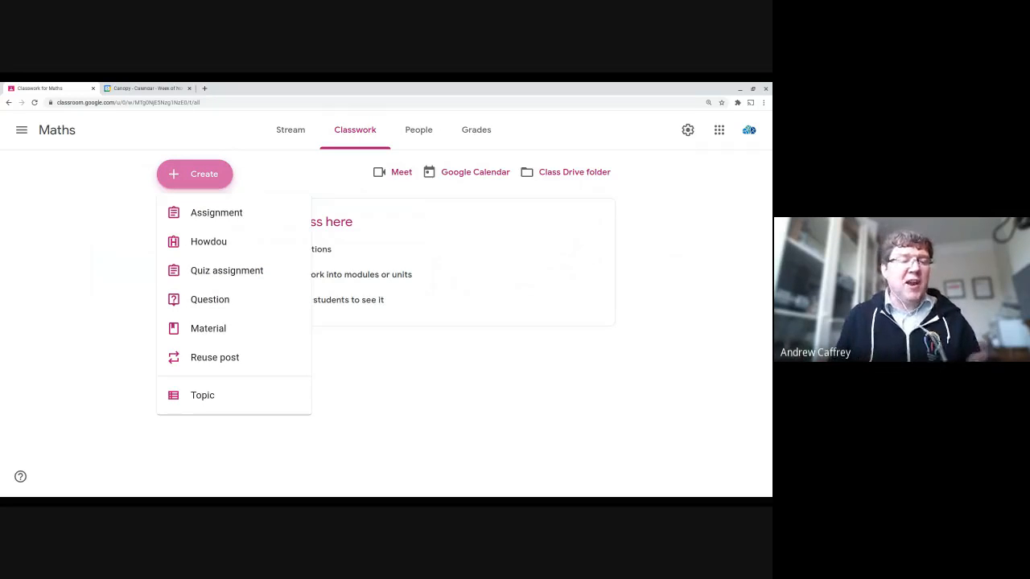
left_click(207, 216)
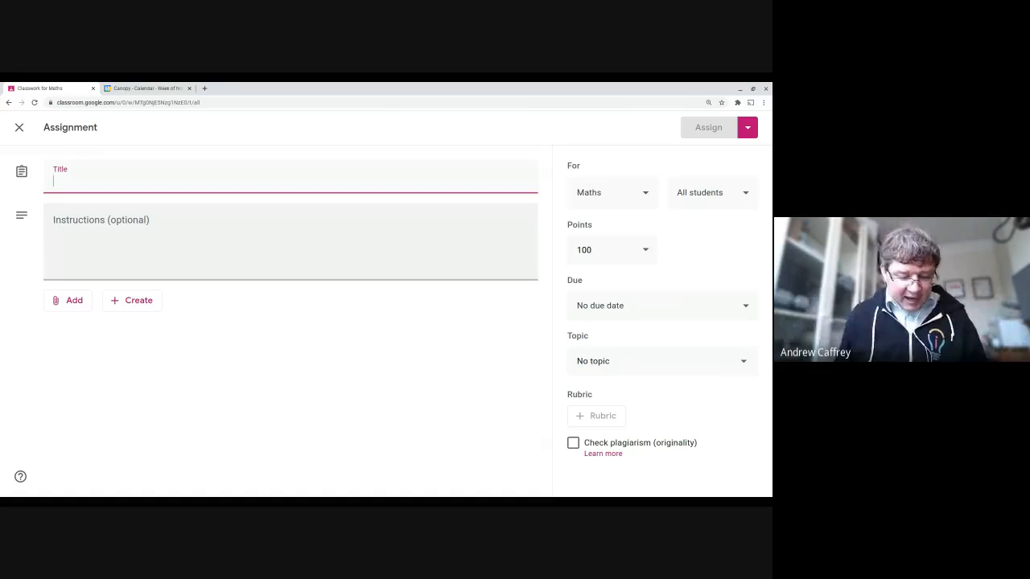
type("W")
key("BackSpace")
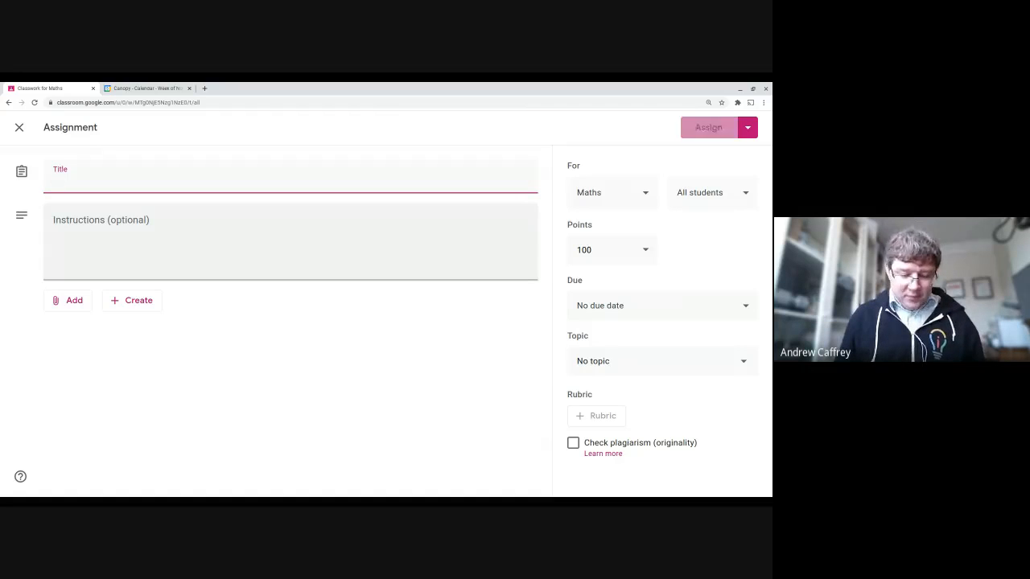
type("Write a ")
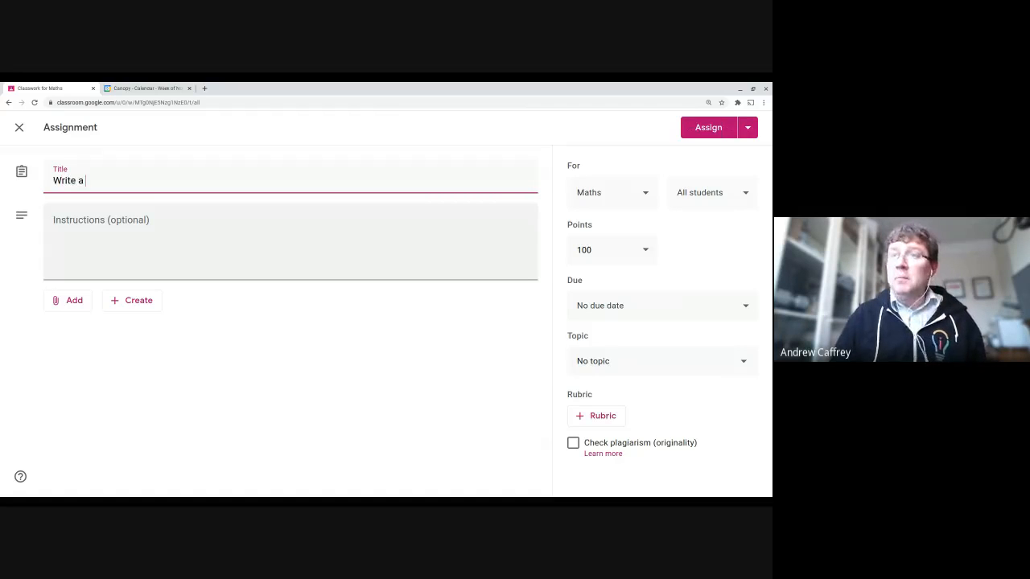
type("Po")
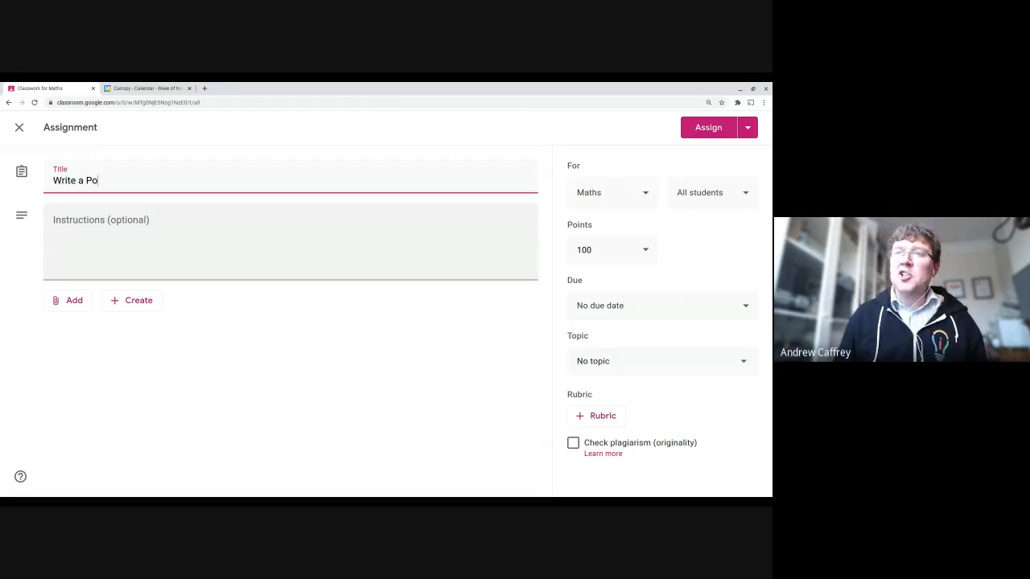
type("em")
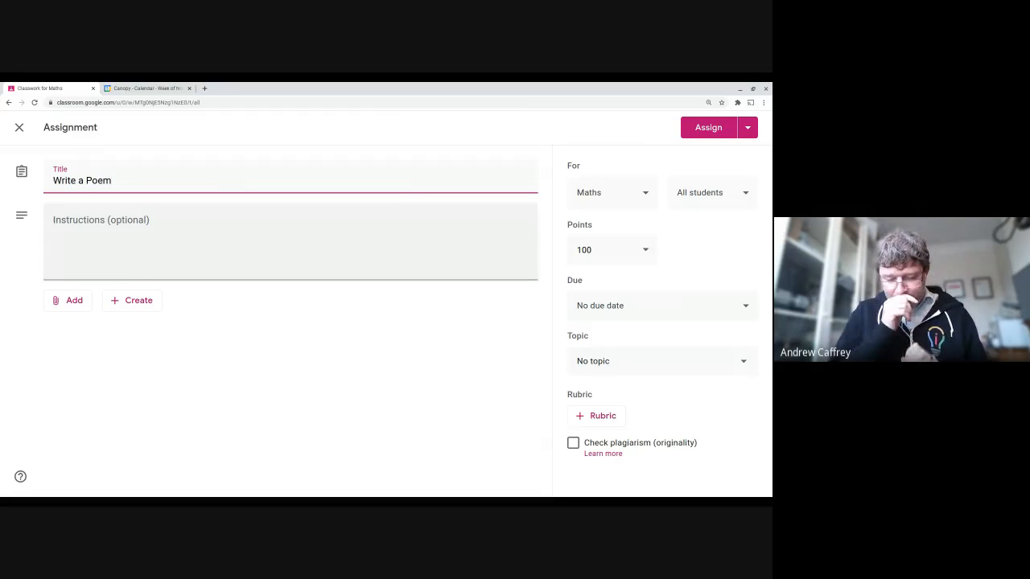
type(" abou")
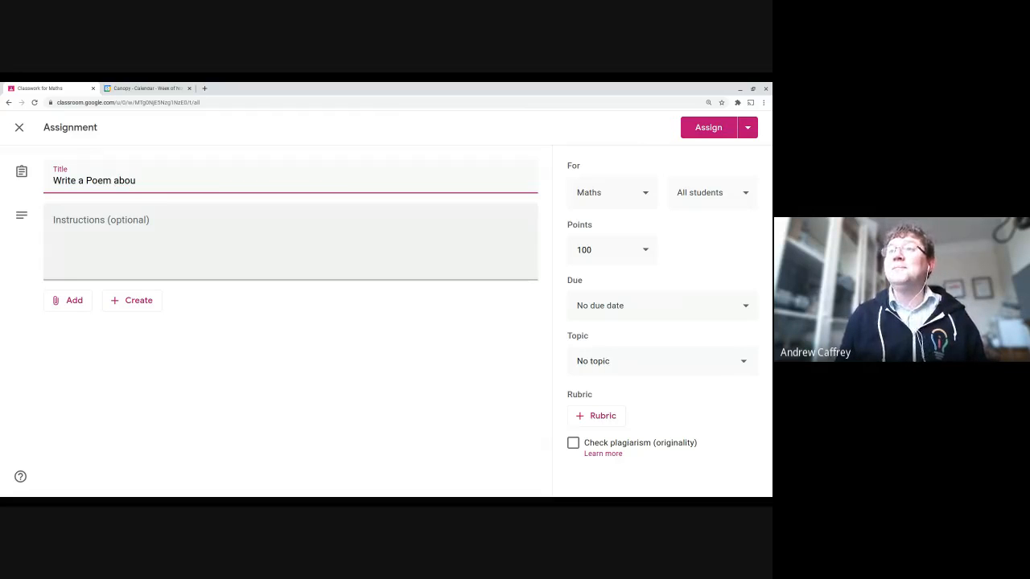
type("t Maths")
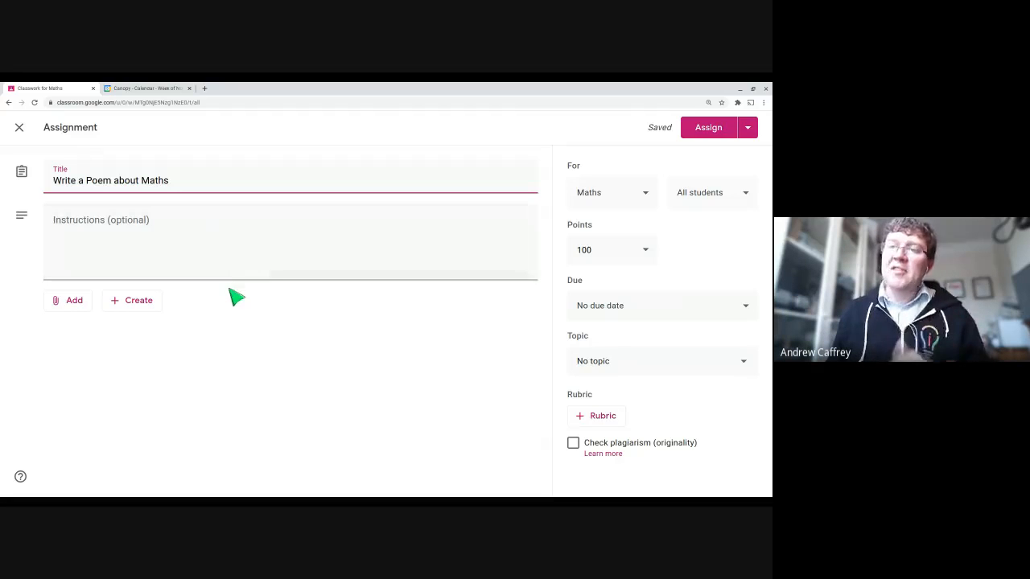
Enter the assignment instructions "Open the document and add your poem.".
left_click(126, 240)
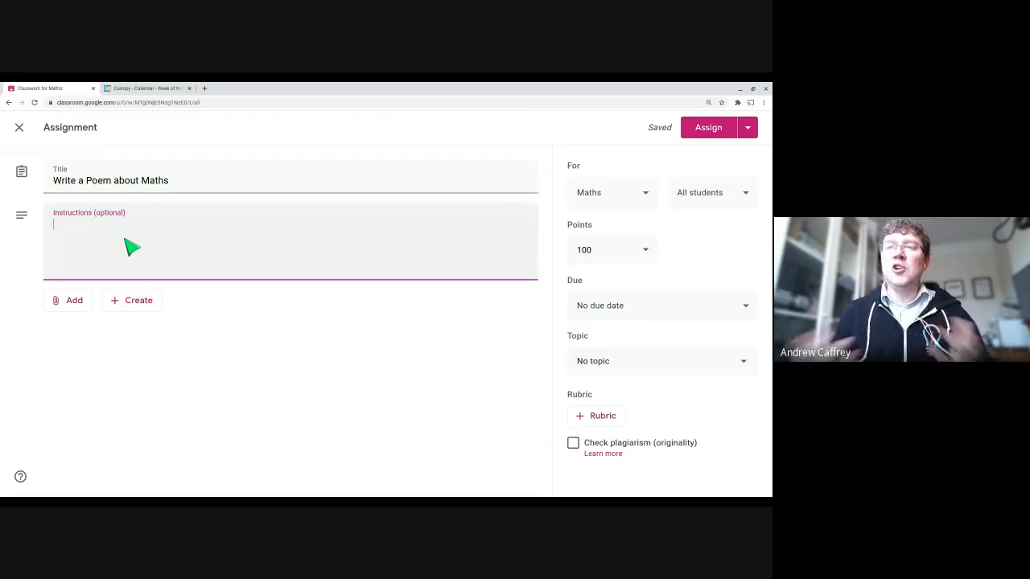
type("Ope")
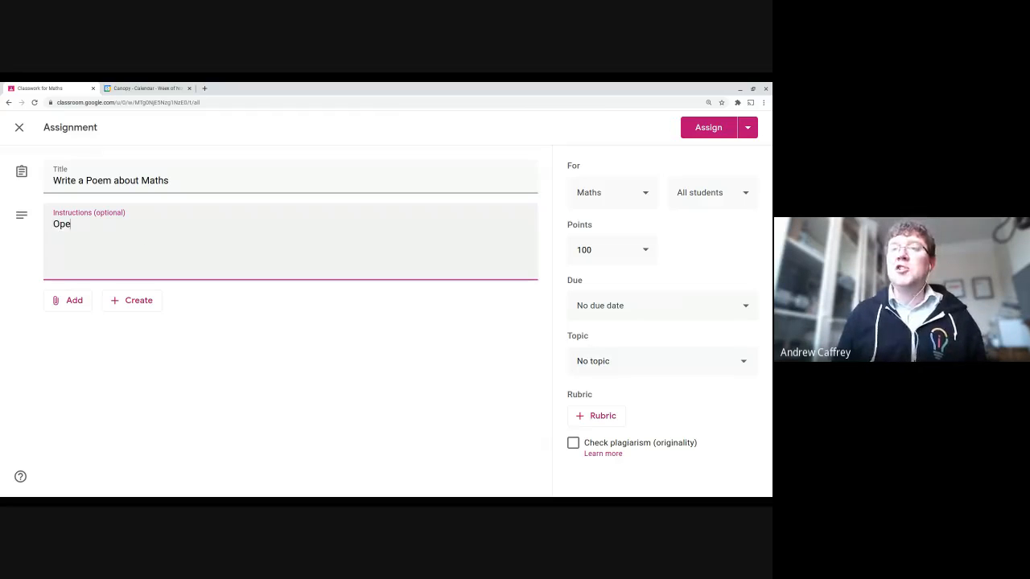
type("n the document and ")
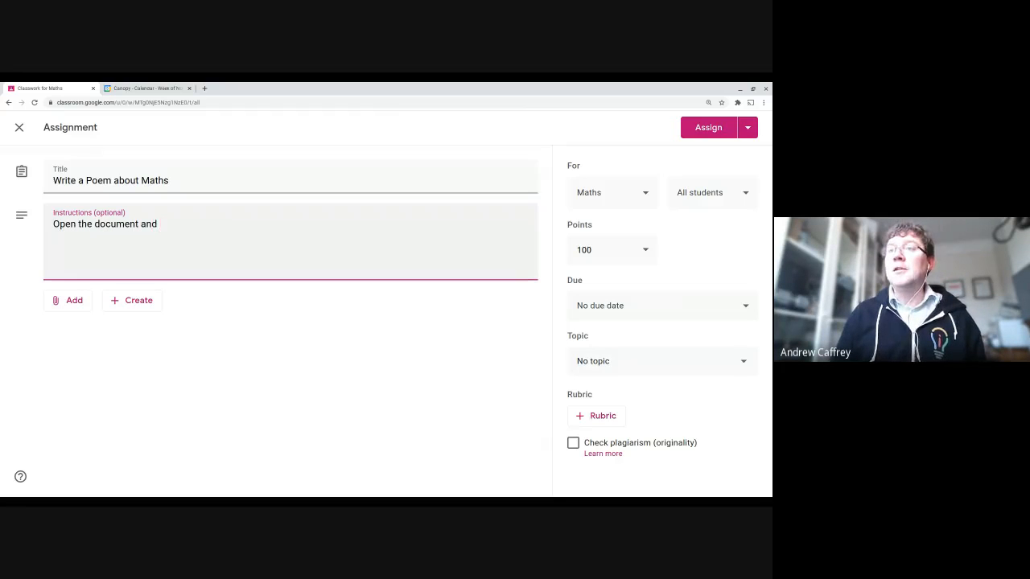
type("add your poem")
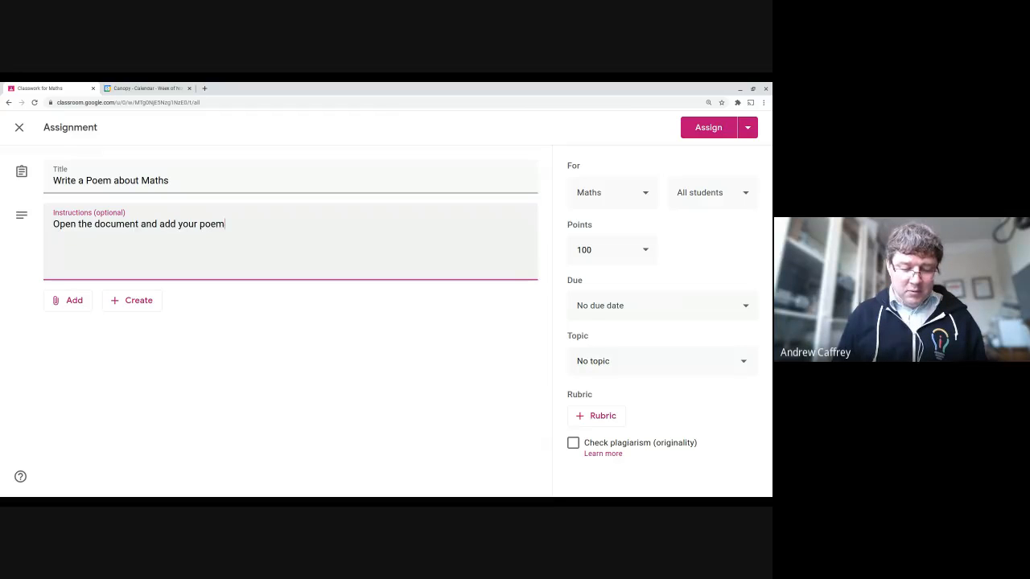
type(".")
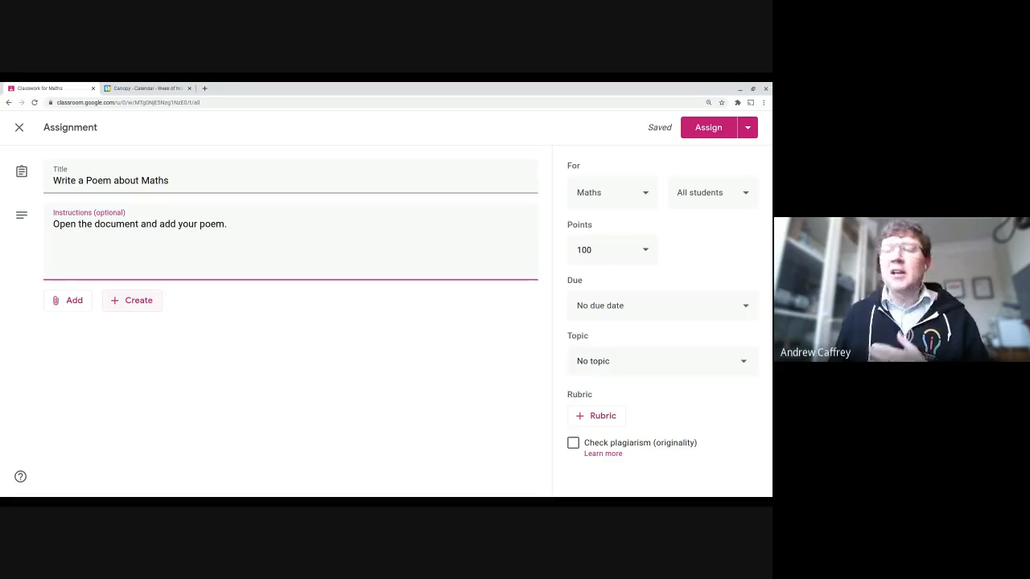
Attach a new blank Google Docs document to the assignment and set it to make a copy for each student.
left_click(145, 309)
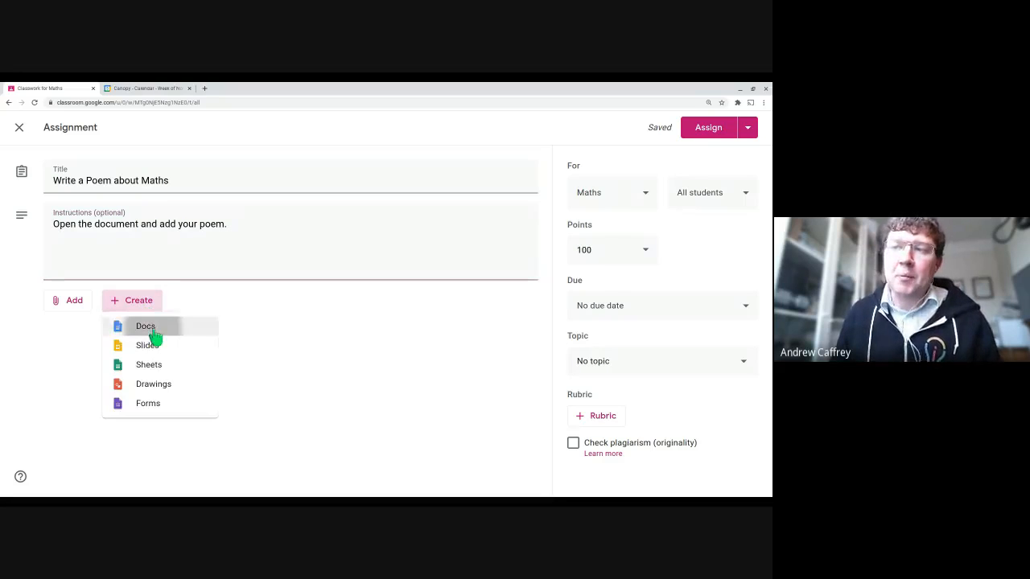
left_click(152, 333)
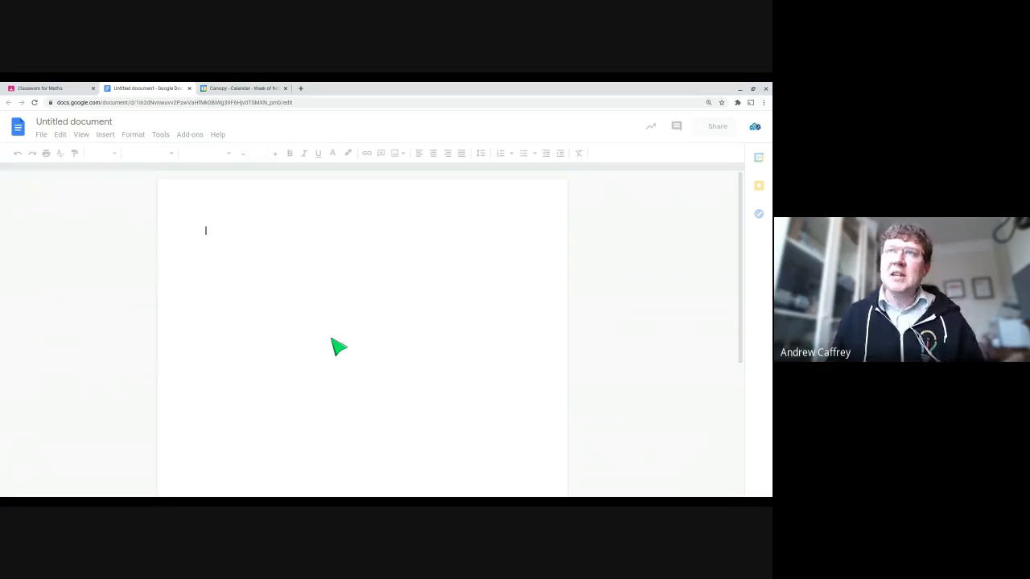
left_click(40, 88)
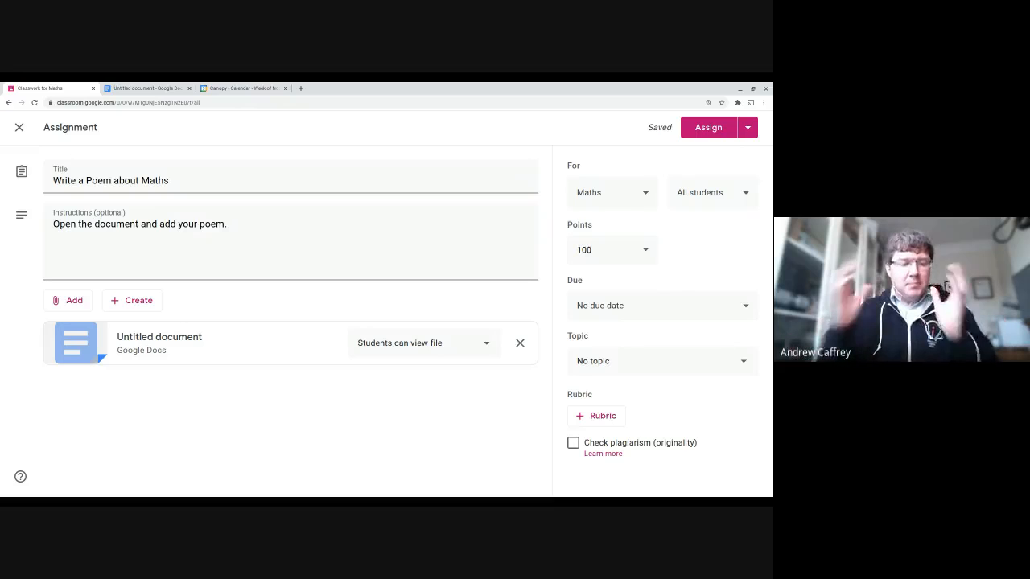
left_click(373, 346)
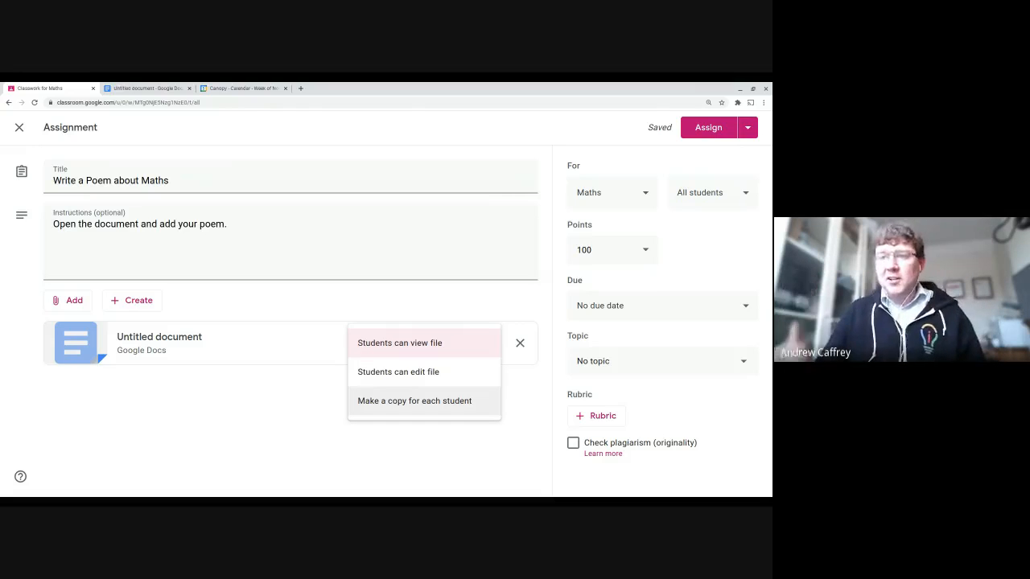
left_click(427, 402)
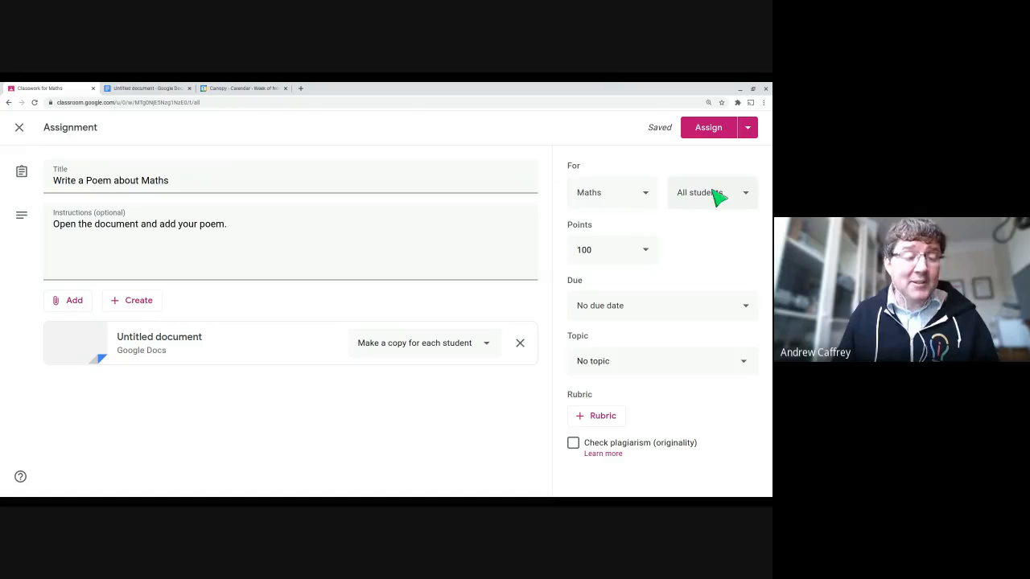
Try adding the second Maths class and the first G Suite Skills class to the assignment, and deselect both again.
left_click(625, 198)
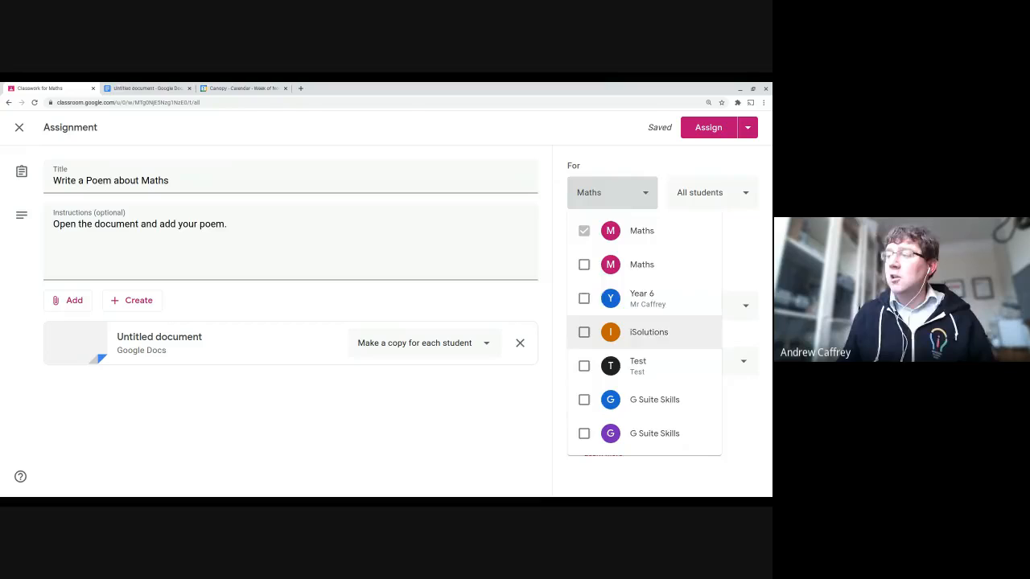
left_click(584, 400)
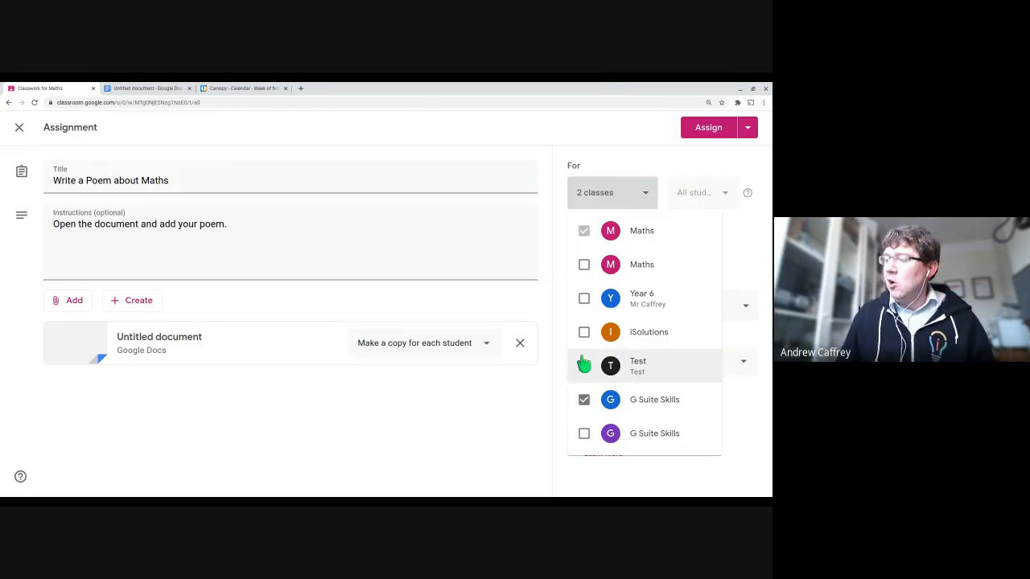
left_click(581, 264)
left_click(585, 400)
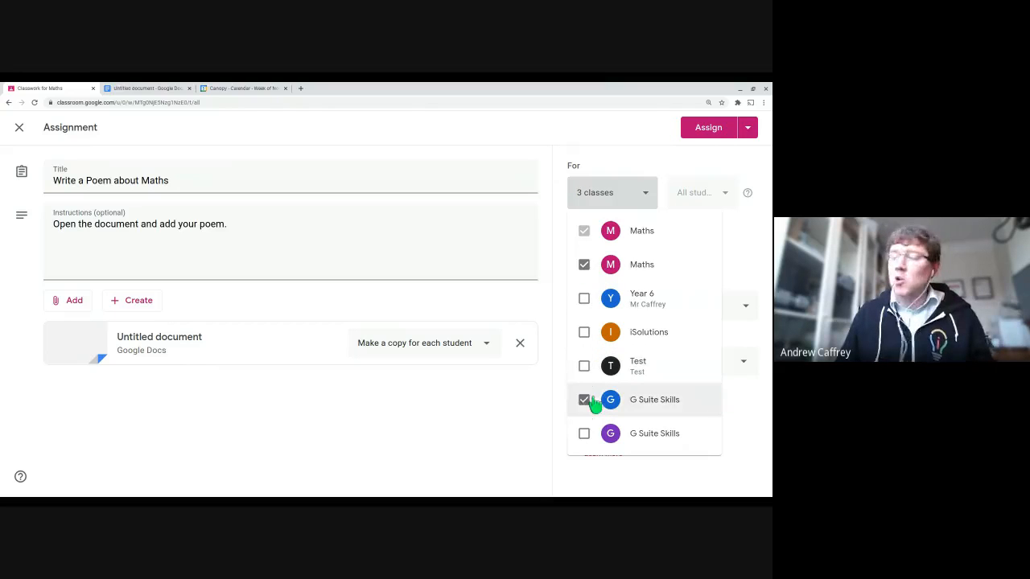
left_click(584, 265)
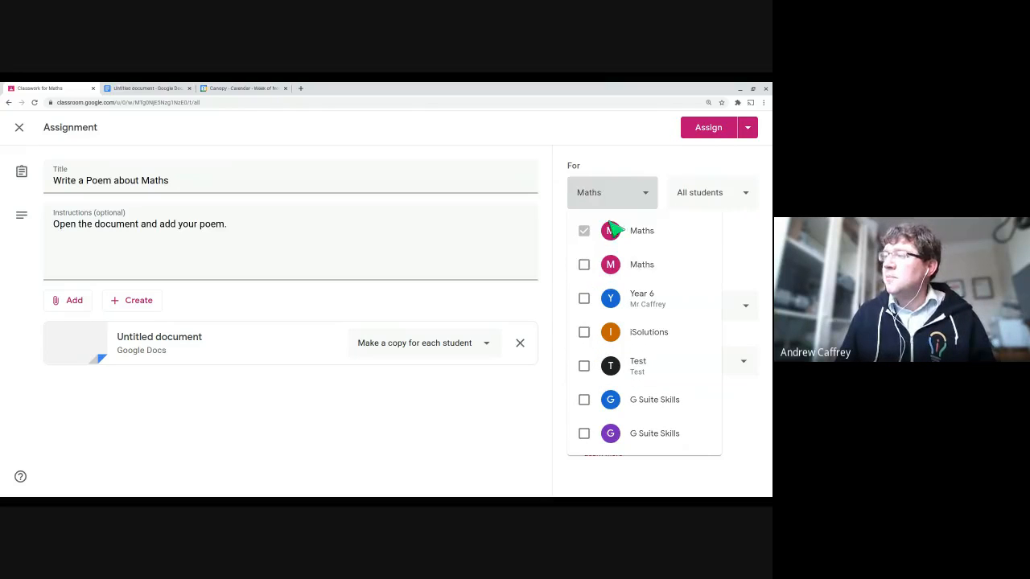
left_click(678, 166)
Examine the assignment's student selection and points options, leaving both as they are.
left_click(712, 193)
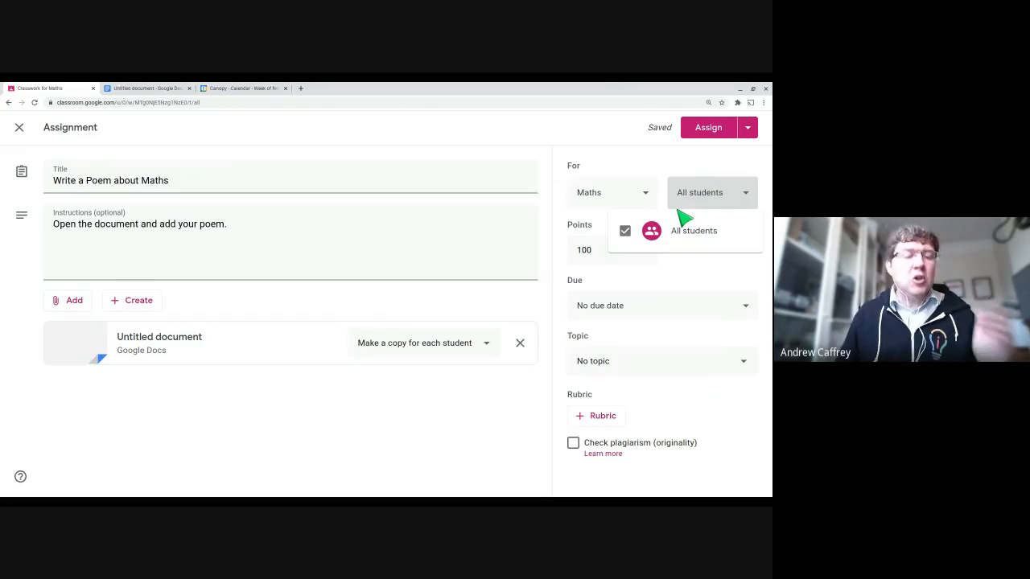
left_click(605, 156)
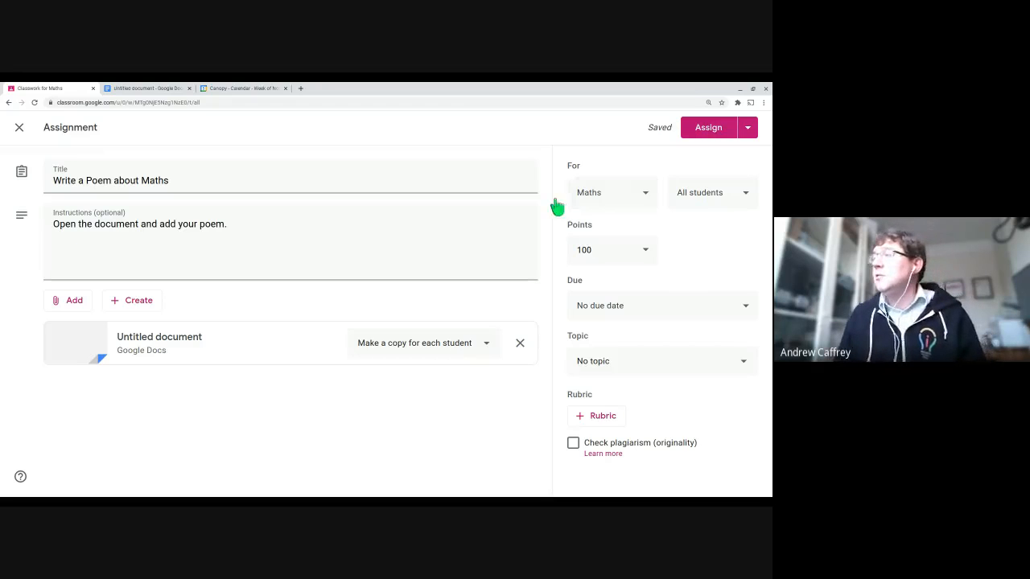
left_click(643, 253)
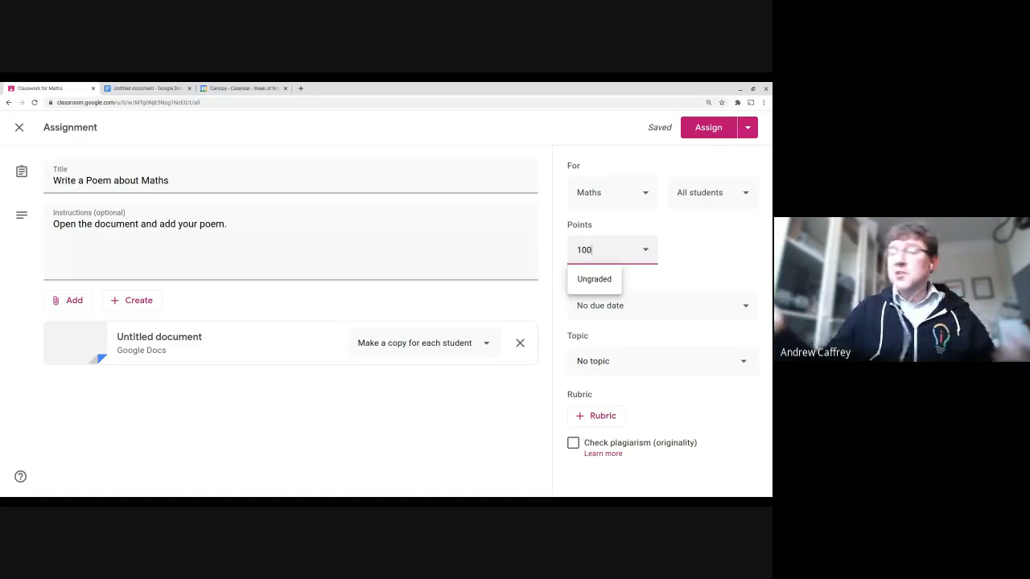
left_click(655, 291)
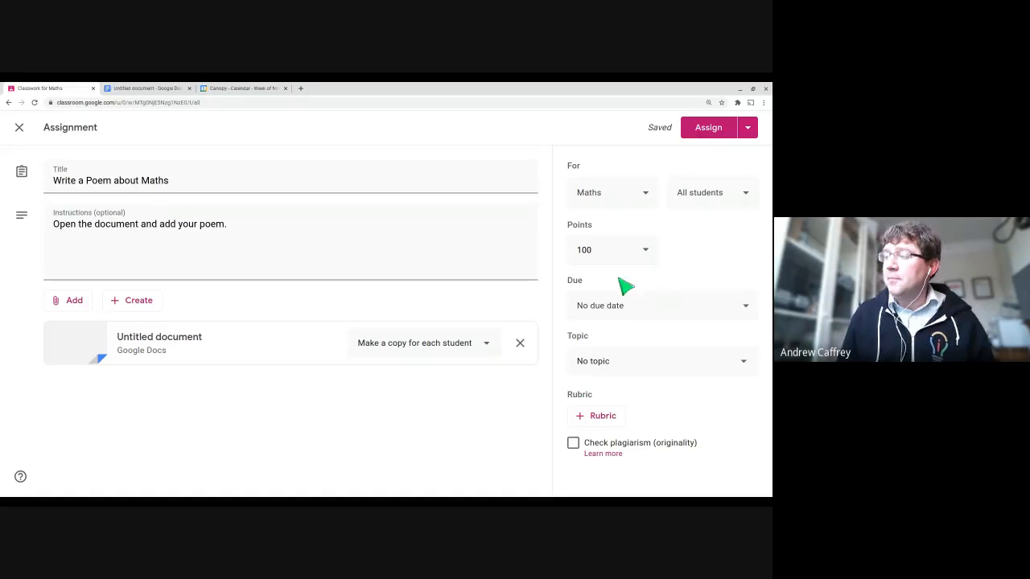
Set the assignment's due date to Dec 11, 2020 at 11:59 PM.
left_click(607, 318)
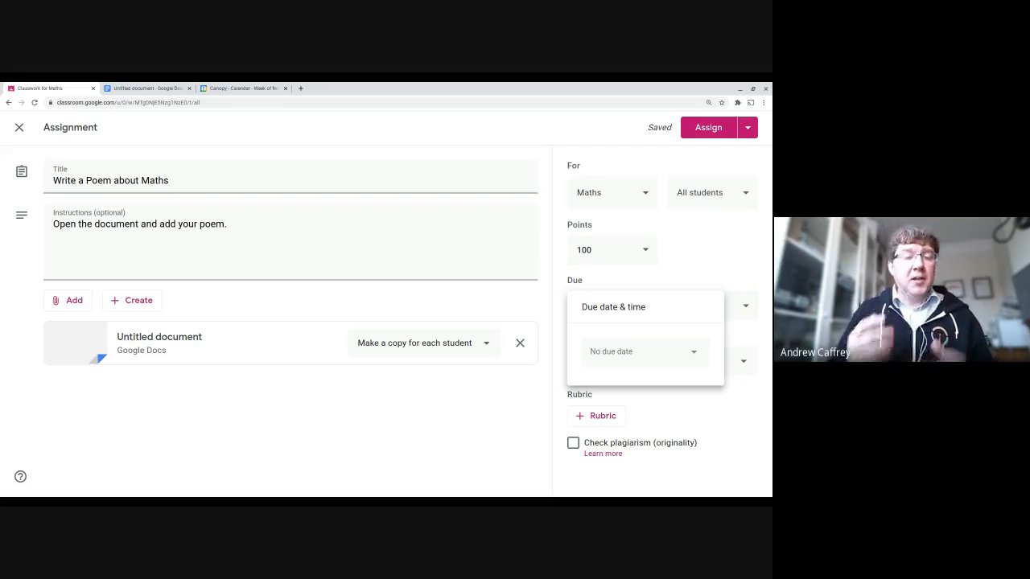
left_click(609, 351)
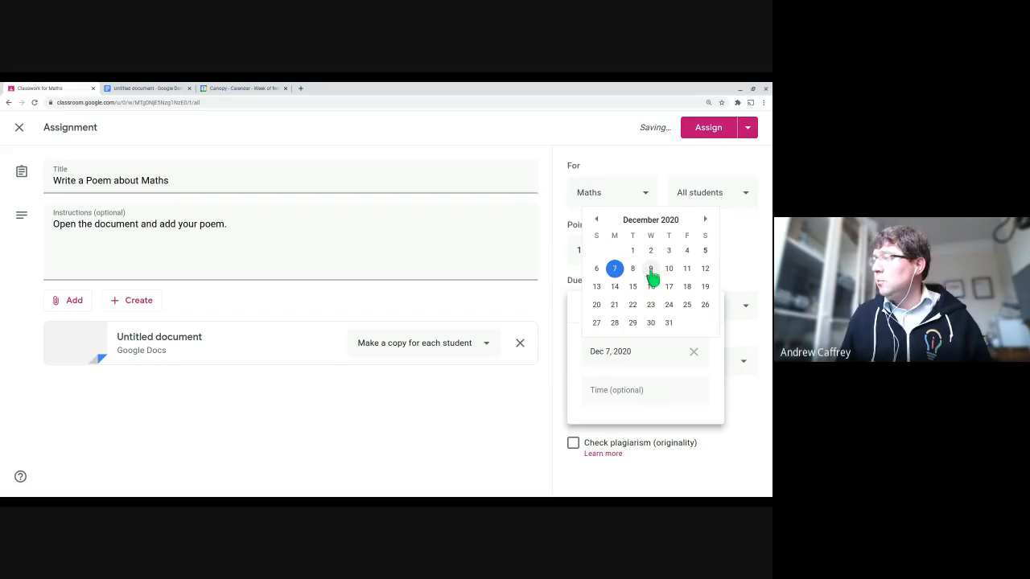
left_click(688, 269)
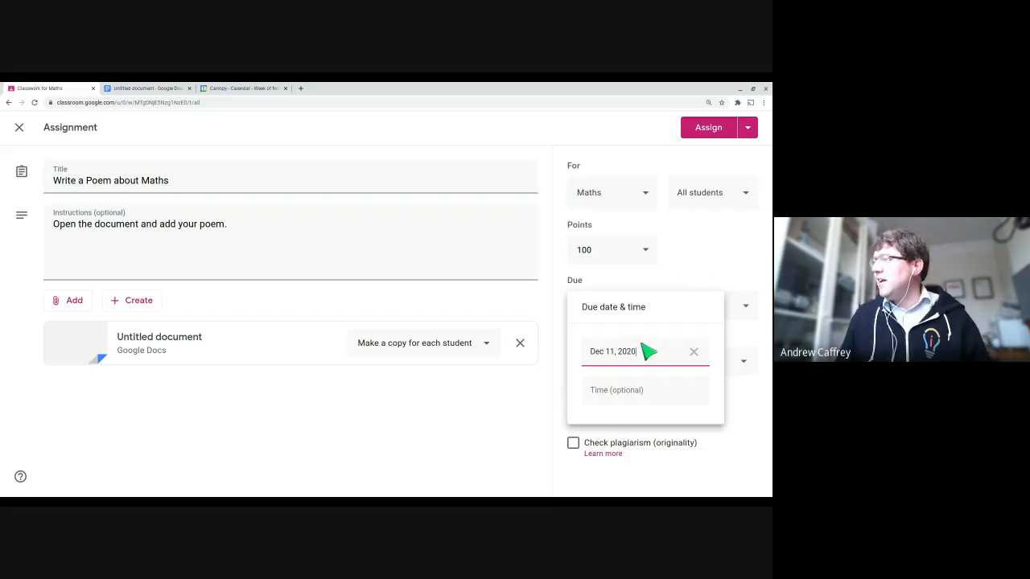
left_click(611, 390)
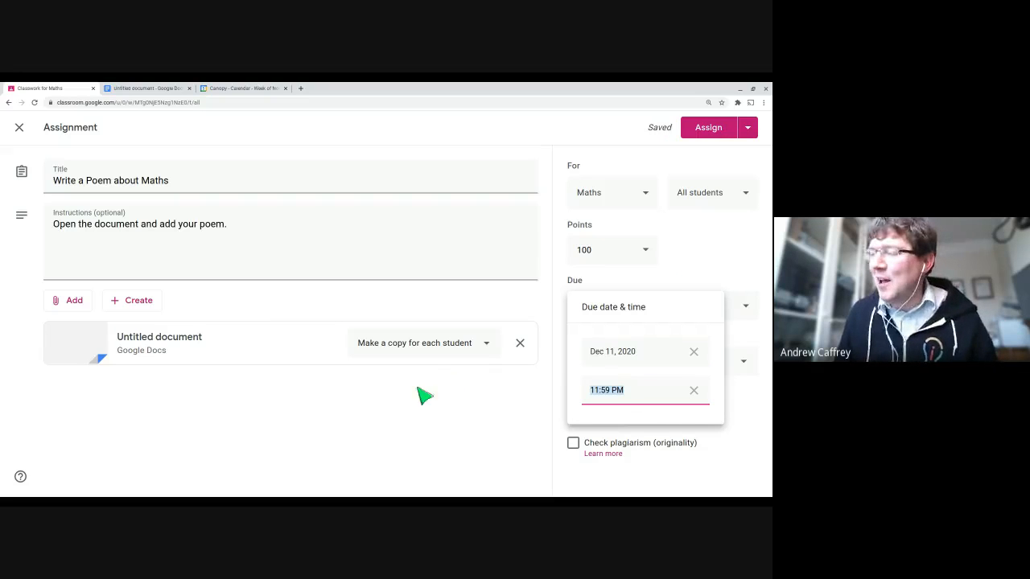
left_click(468, 420)
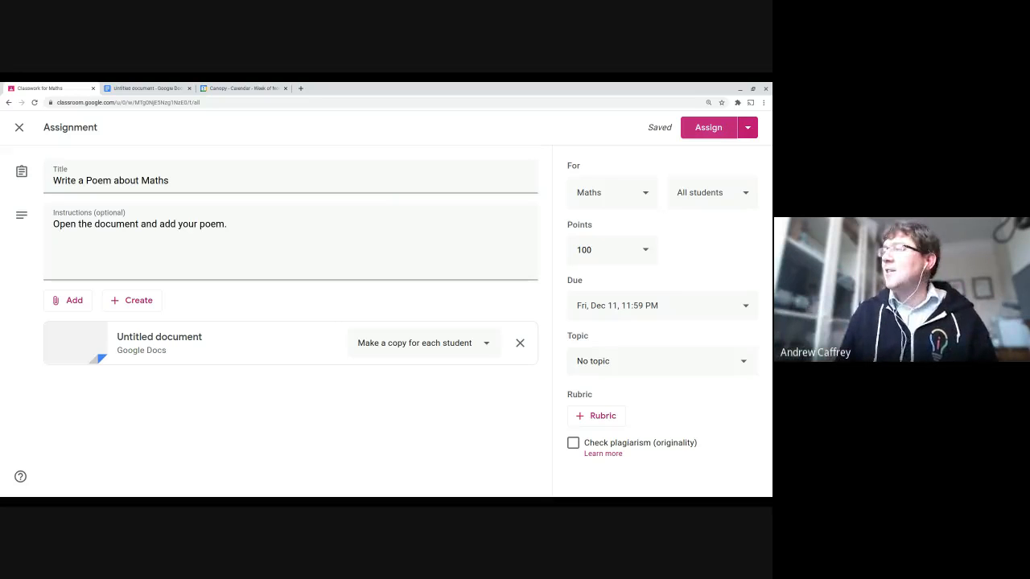
Assign "Write a Poem about Maths" to the class immediately and view the class stream.
left_click(748, 130)
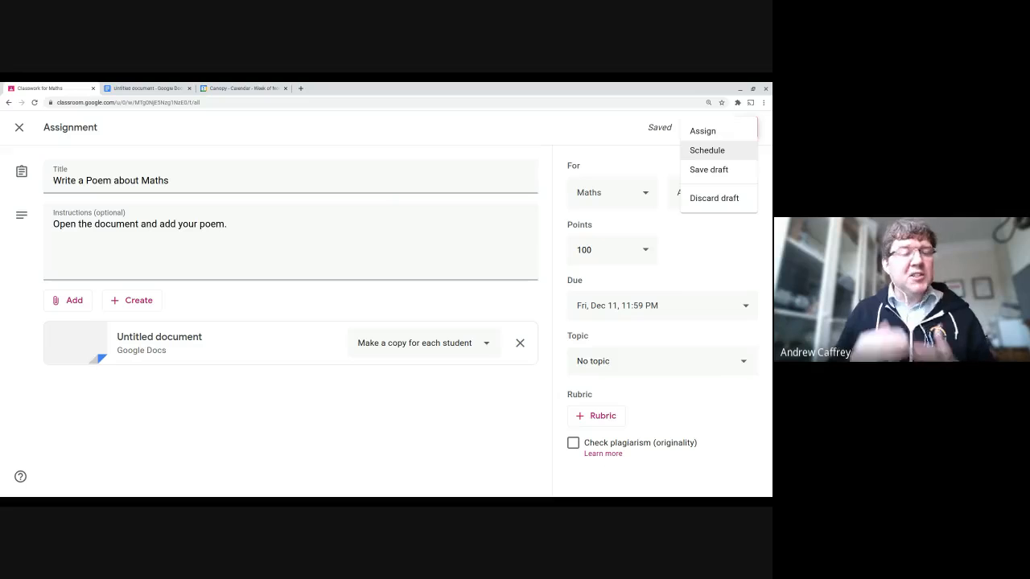
left_click(715, 135)
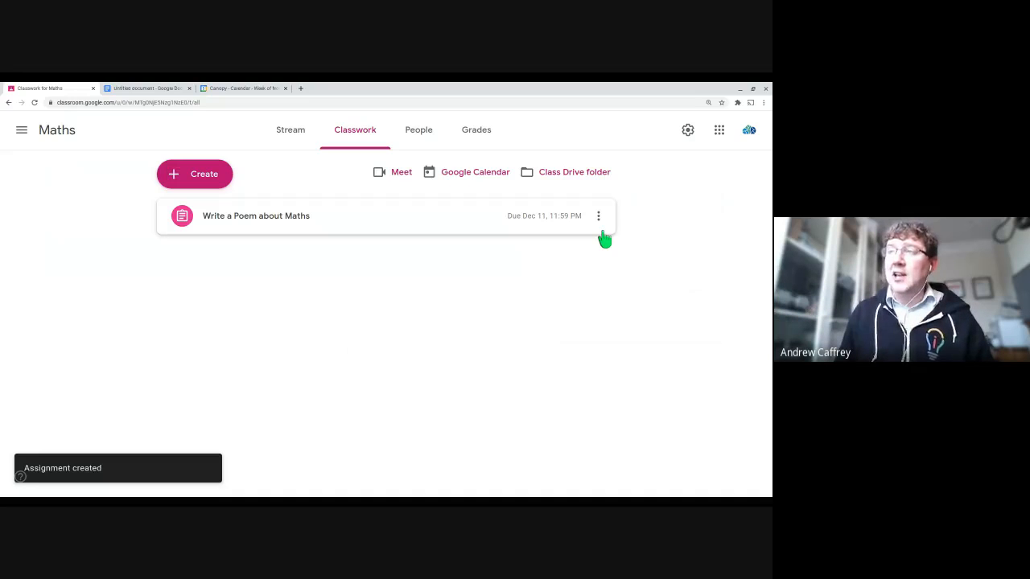
left_click(296, 145)
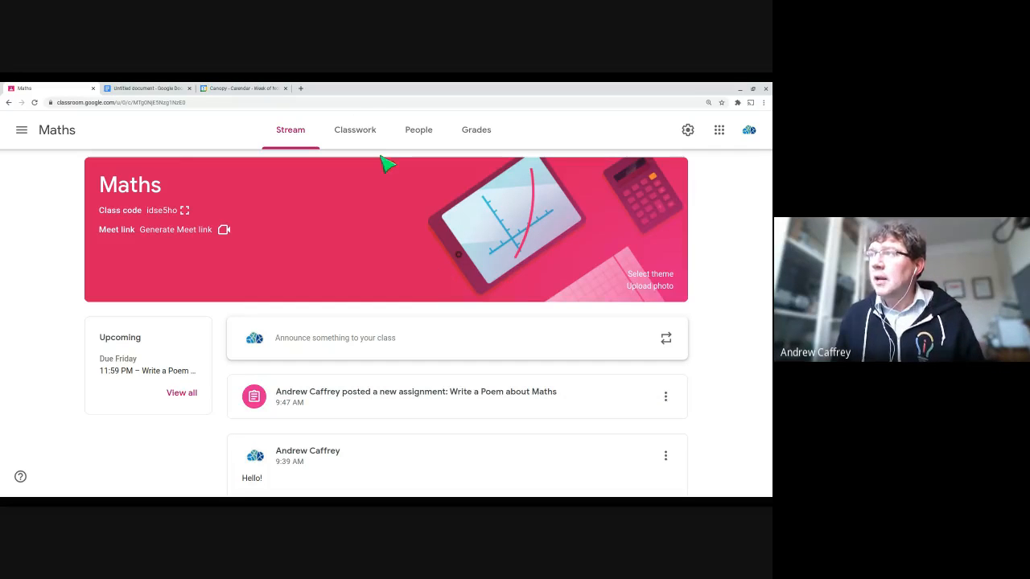
Return to the classwork, view the classes whose posts can be reused, and close the list without choosing one.
left_click(361, 136)
left_click(201, 171)
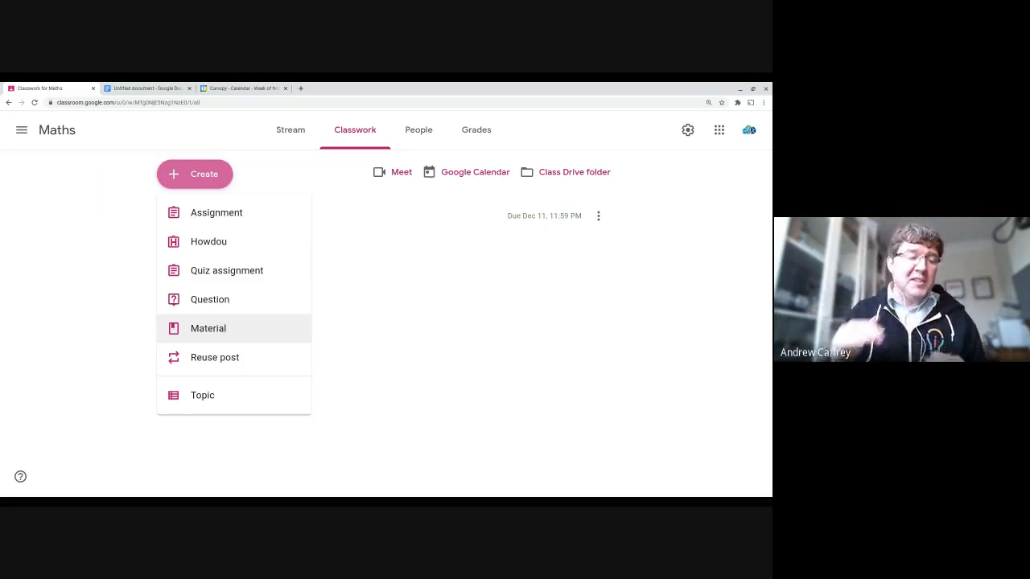
left_click(231, 367)
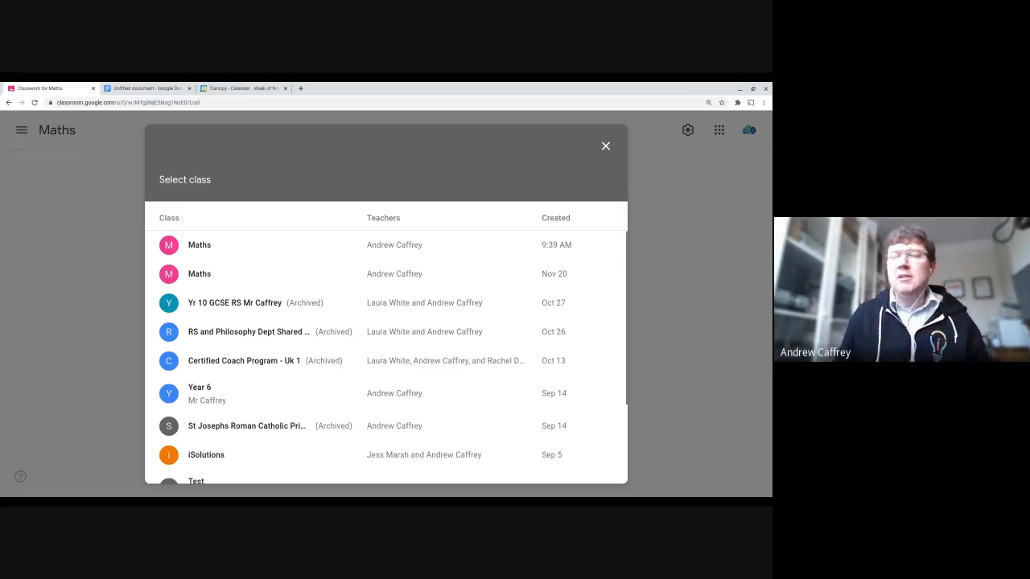
left_click(605, 147)
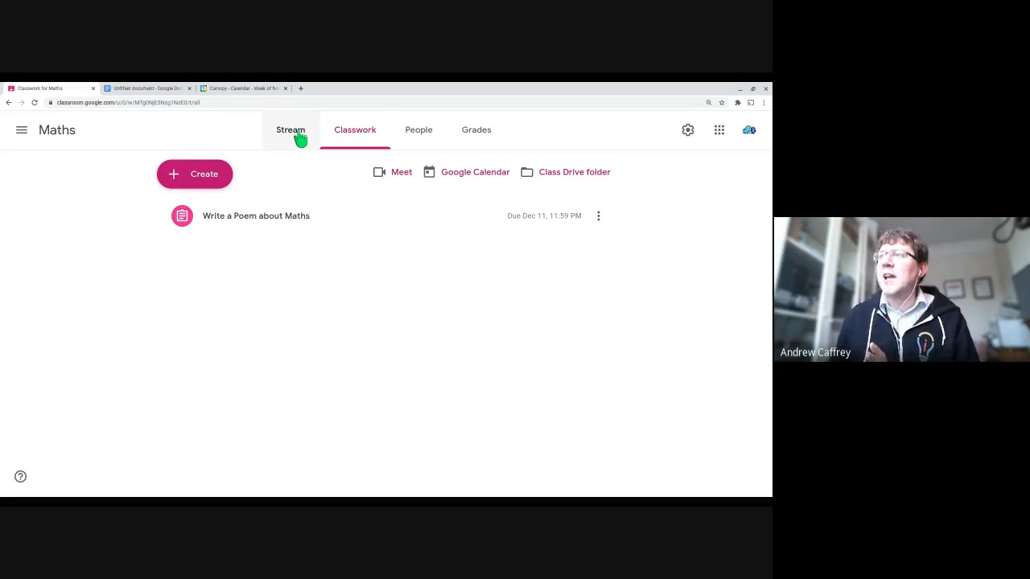
View the Maths class's people page, examine the teacher invitation form and cancel it.
left_click(418, 139)
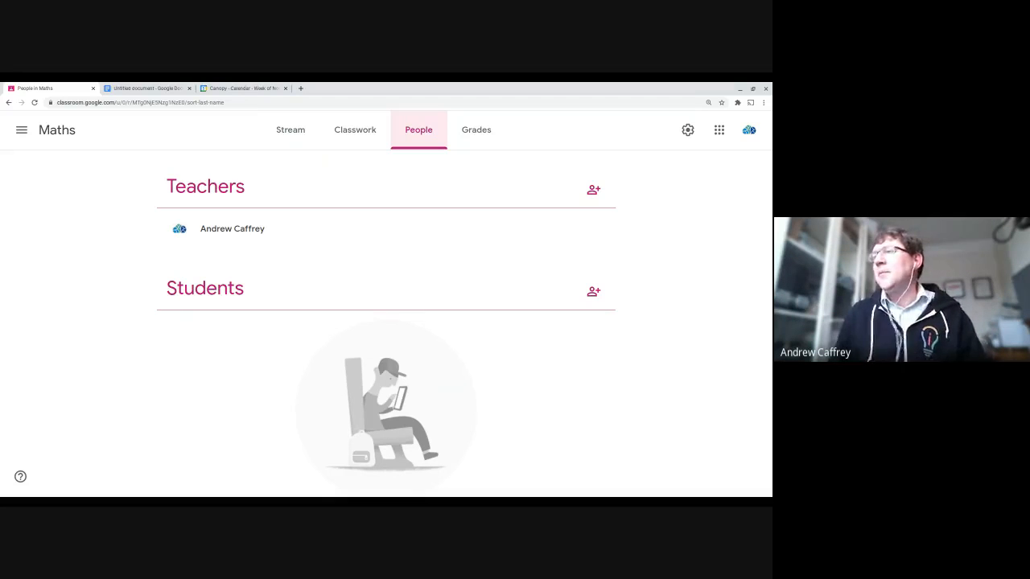
left_click(593, 189)
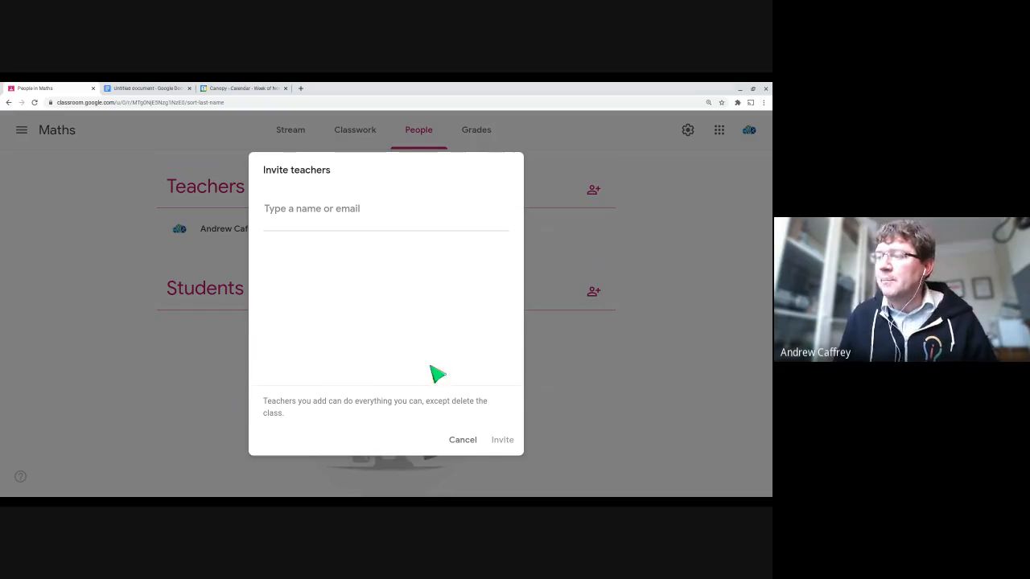
left_click(462, 440)
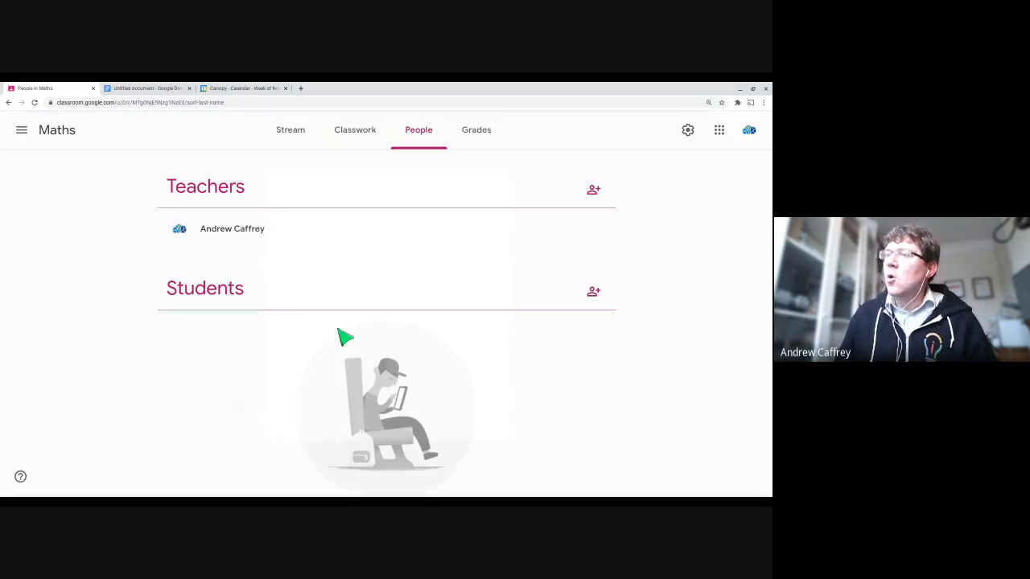
Copy the Maths class's student invite link and close the student invitation form without inviting anyone.
left_click(593, 293)
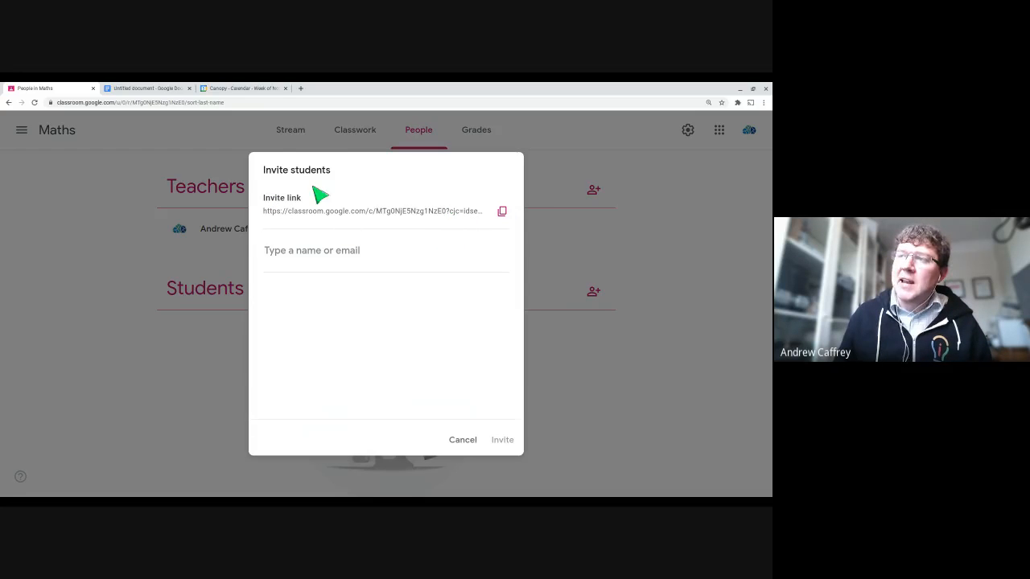
left_click(502, 212)
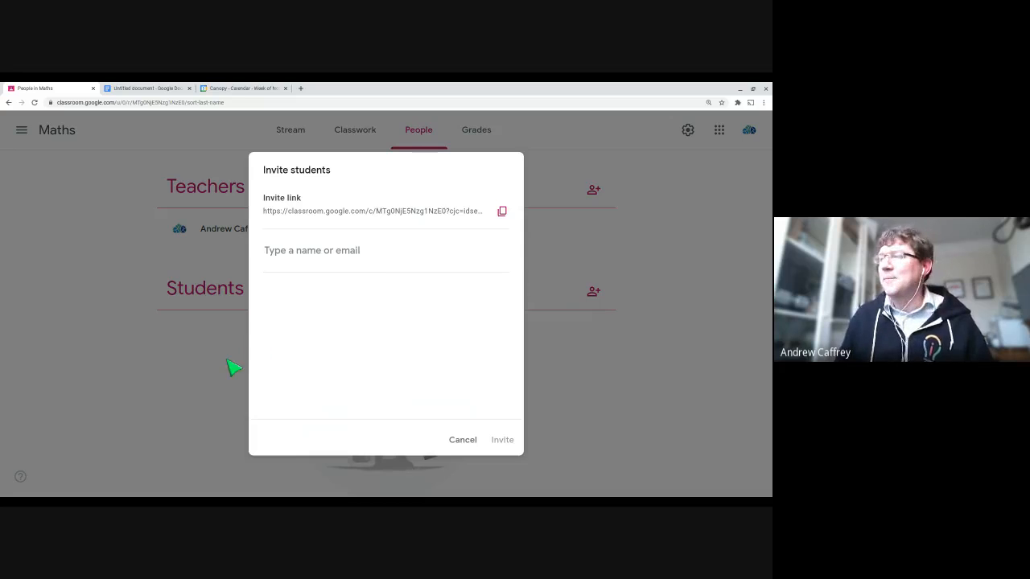
left_click(474, 441)
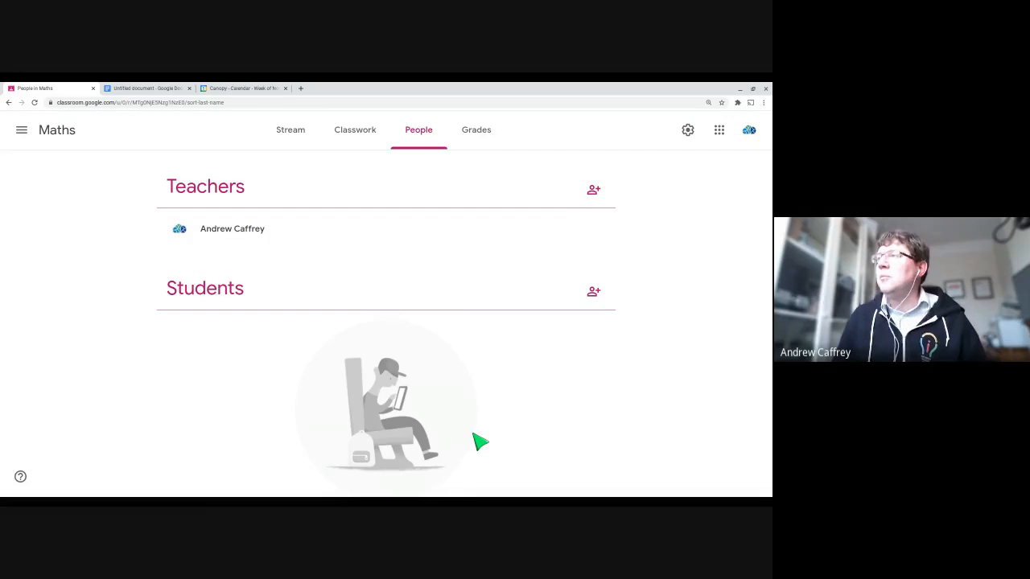
Check the Maths gradebook, switch to the last G Suite Skills class under Teaching and examine its students' grades per assignment.
left_click(476, 129)
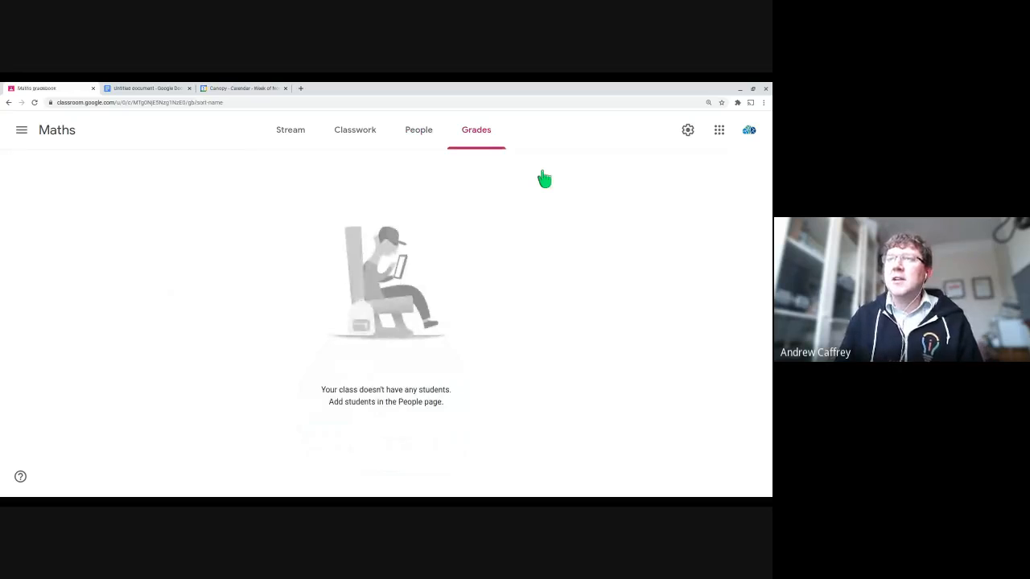
left_click(20, 137)
scroll(73, 306, "down", 1)
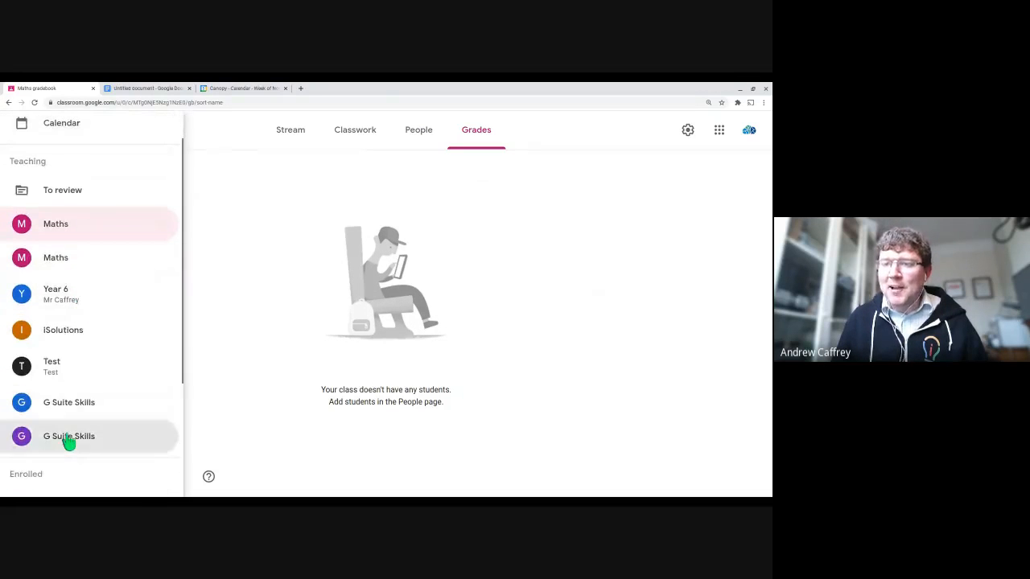
left_click(69, 439)
left_click(476, 133)
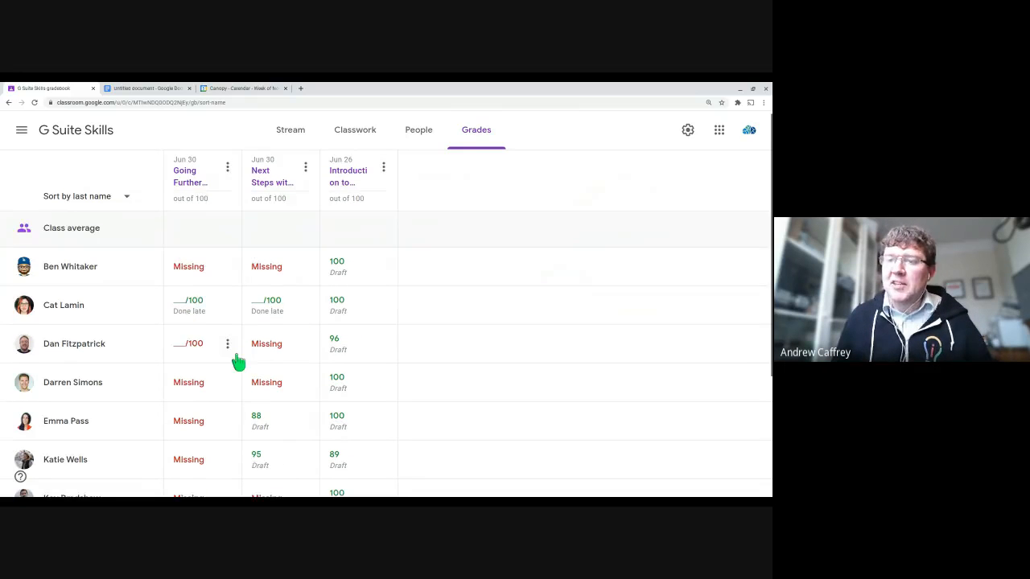
scroll(345, 374, "down", 1)
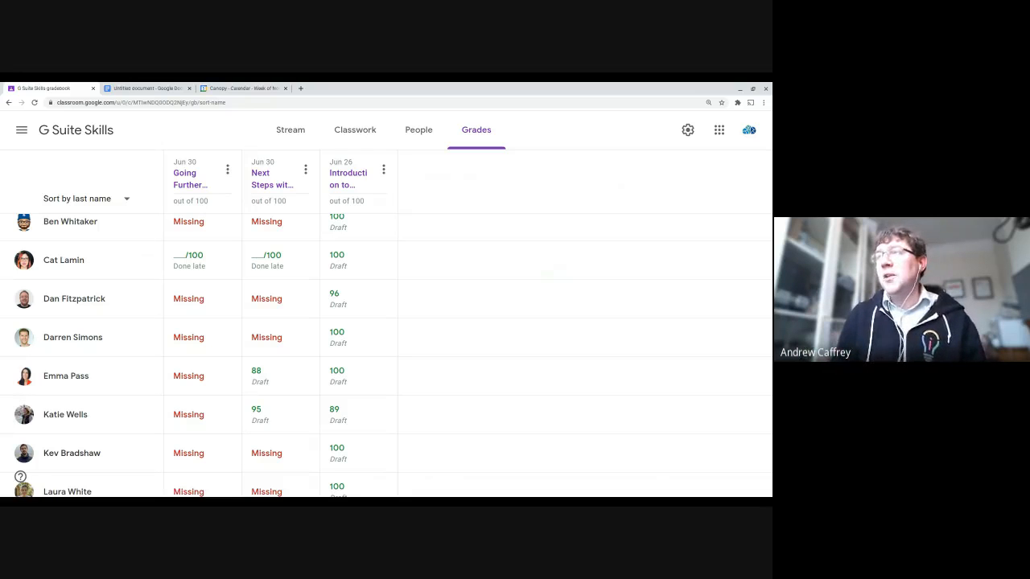
Review the G Suite Skills class's classwork and people pages and return to its gradebook.
left_click(289, 139)
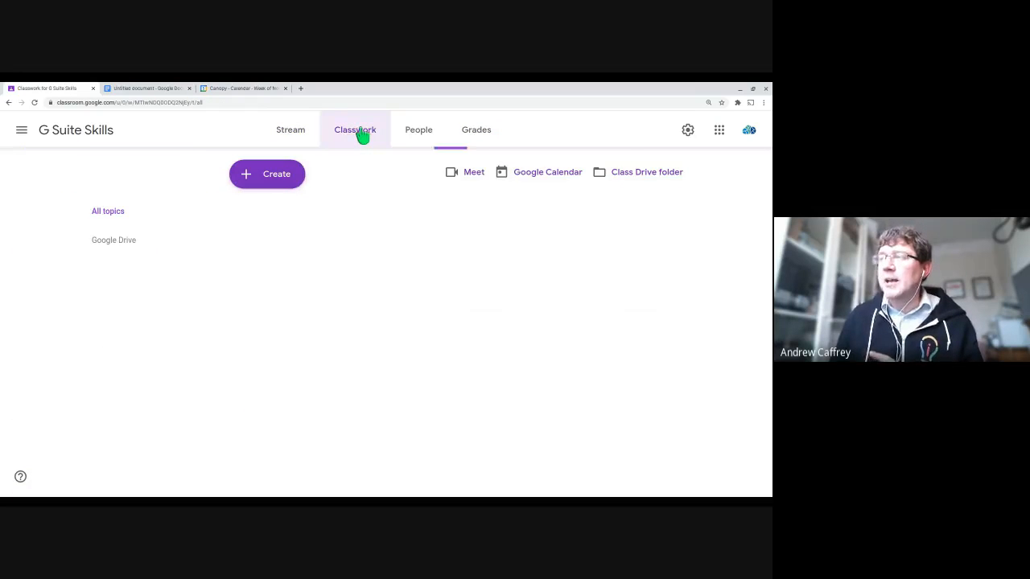
left_click(428, 138)
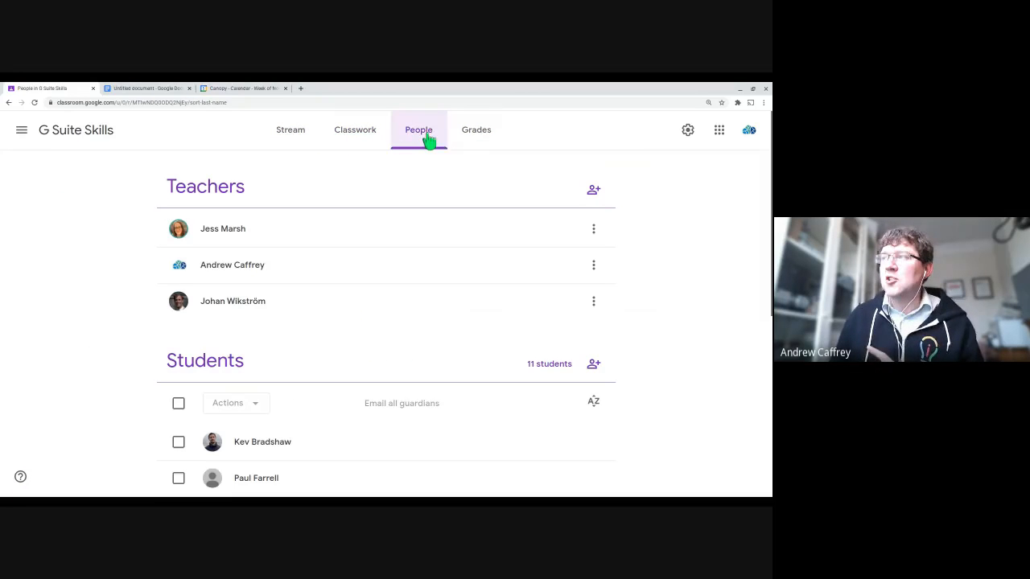
left_click(476, 141)
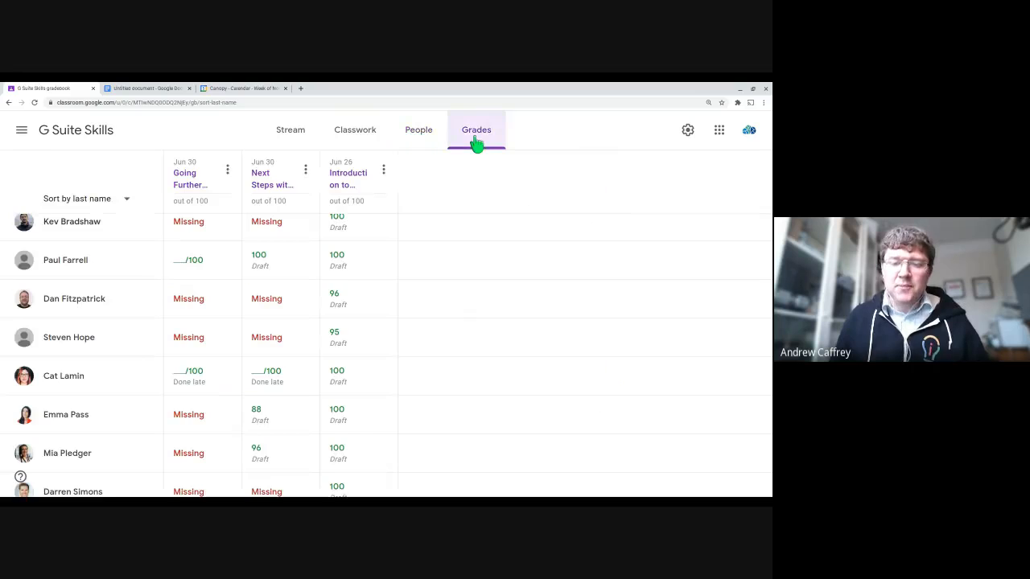
In the G Suite Skills class settings, turn off the Meet link's visibility to students and save.
left_click(290, 138)
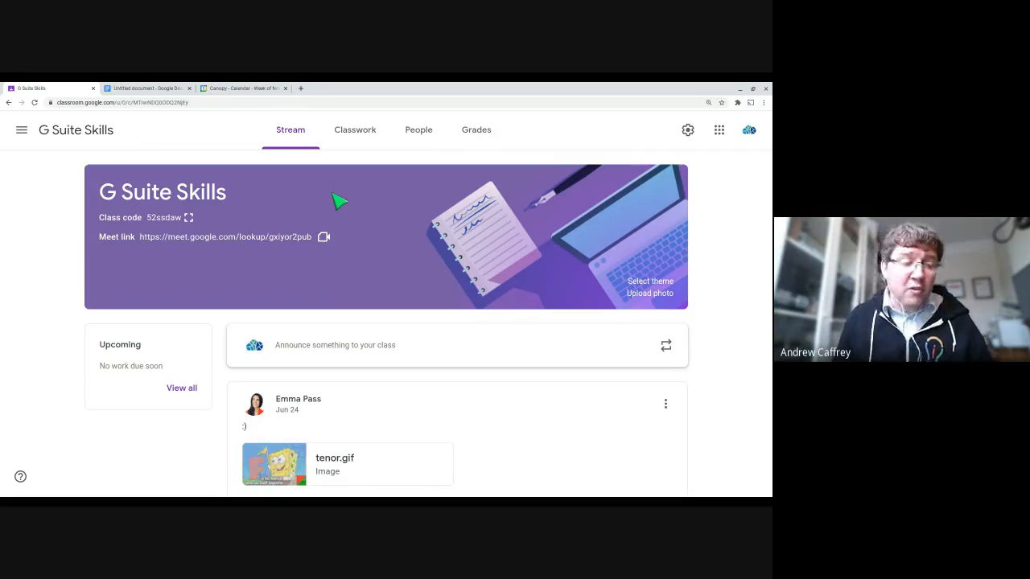
left_click(689, 132)
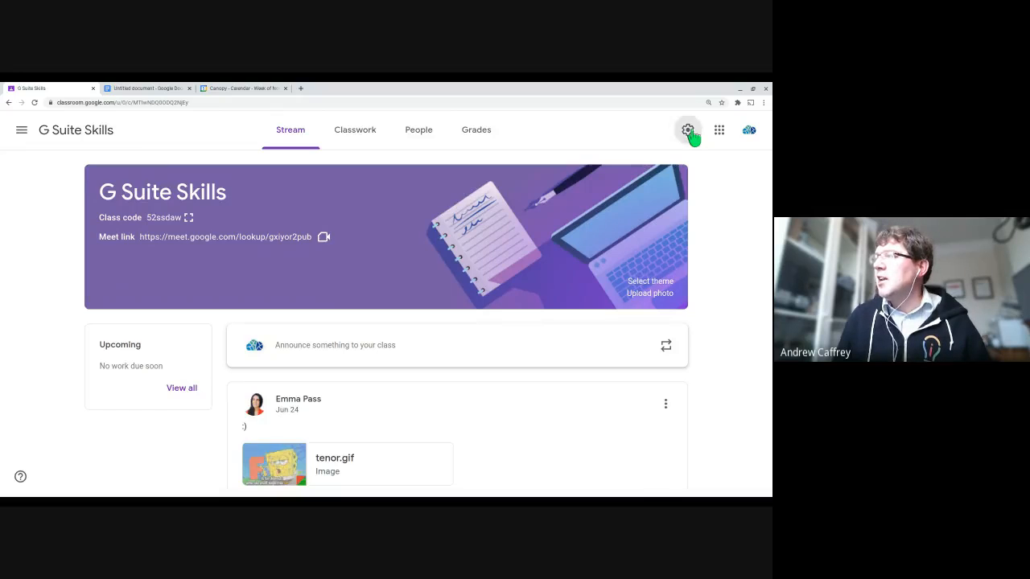
scroll(207, 384, "down", 4)
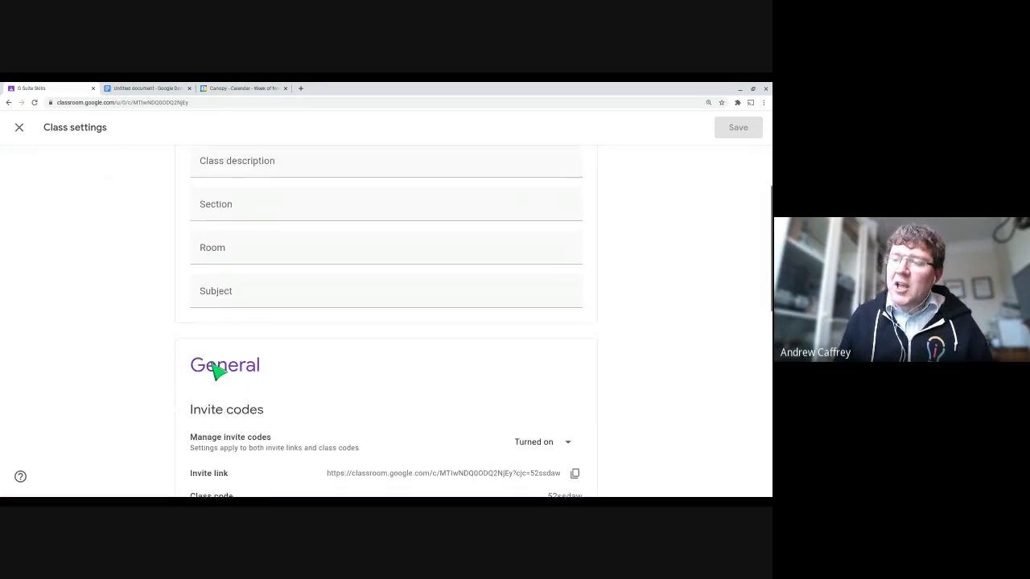
scroll(241, 356, "down", 1)
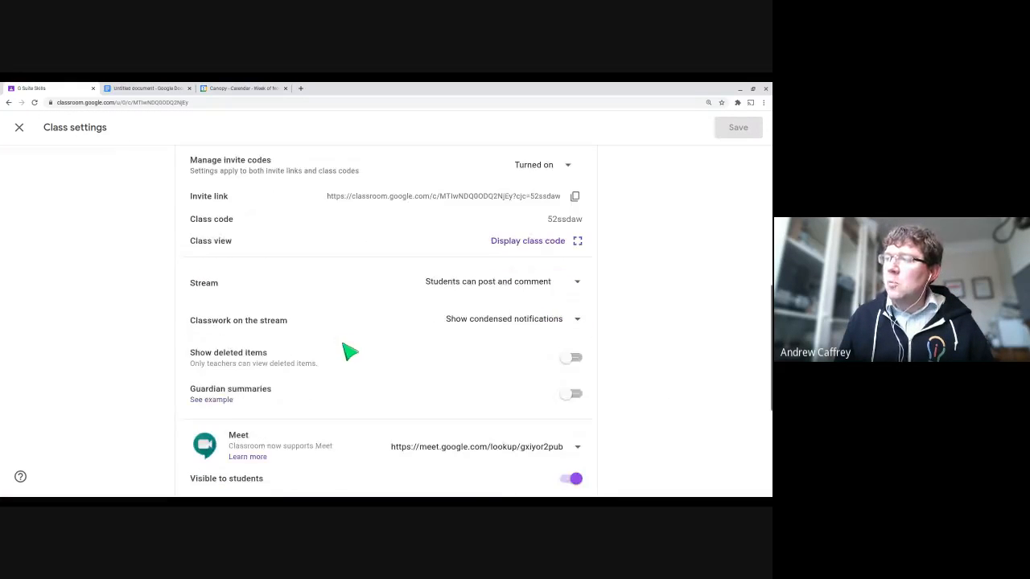
scroll(472, 458, "down", 1)
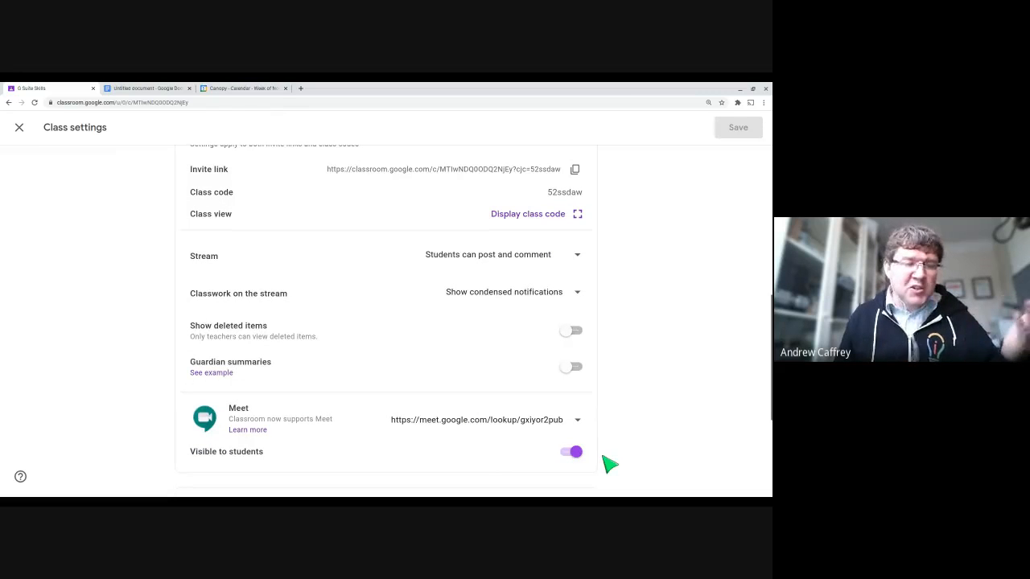
left_click(574, 454)
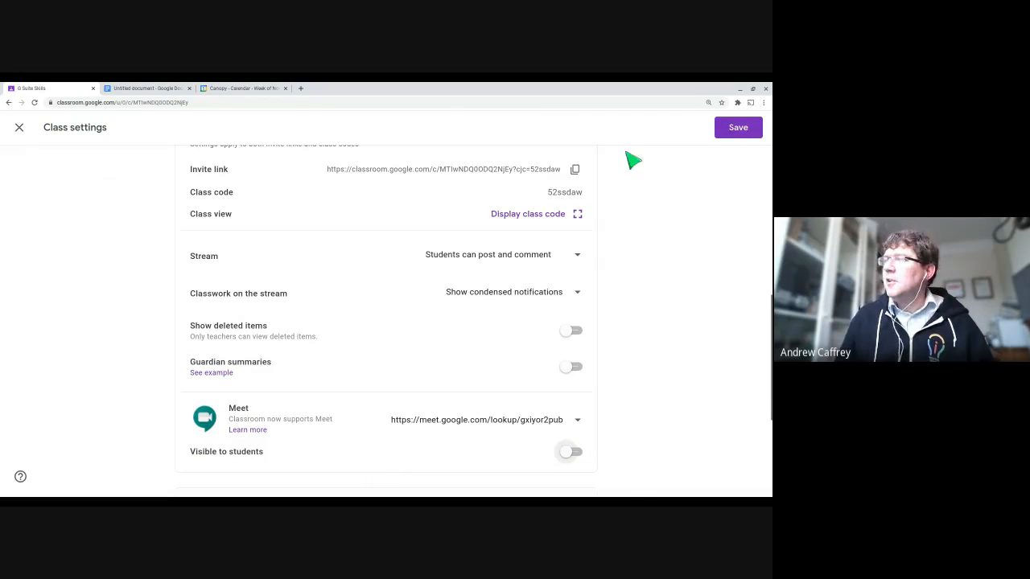
left_click(724, 129)
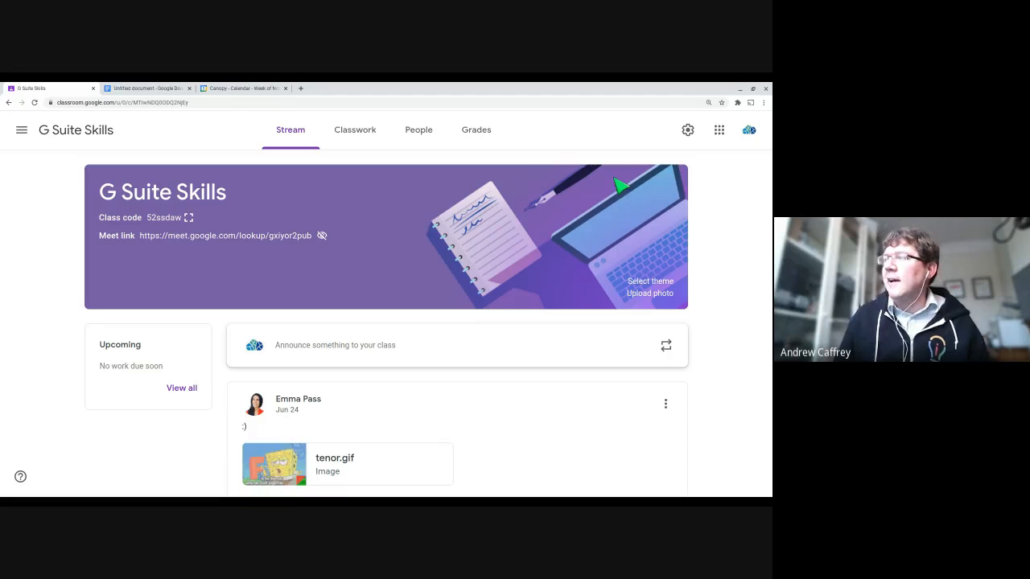
Set the G Suite Skills class's section to zoom.us/edfdewfedw and save the class settings.
left_click(688, 132)
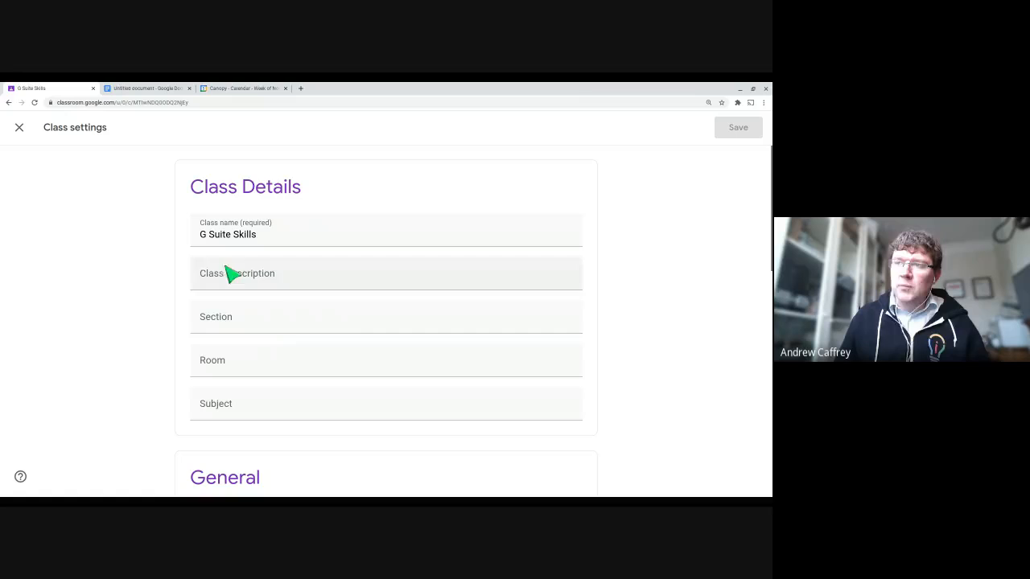
left_click(239, 327)
type("zoom.u")
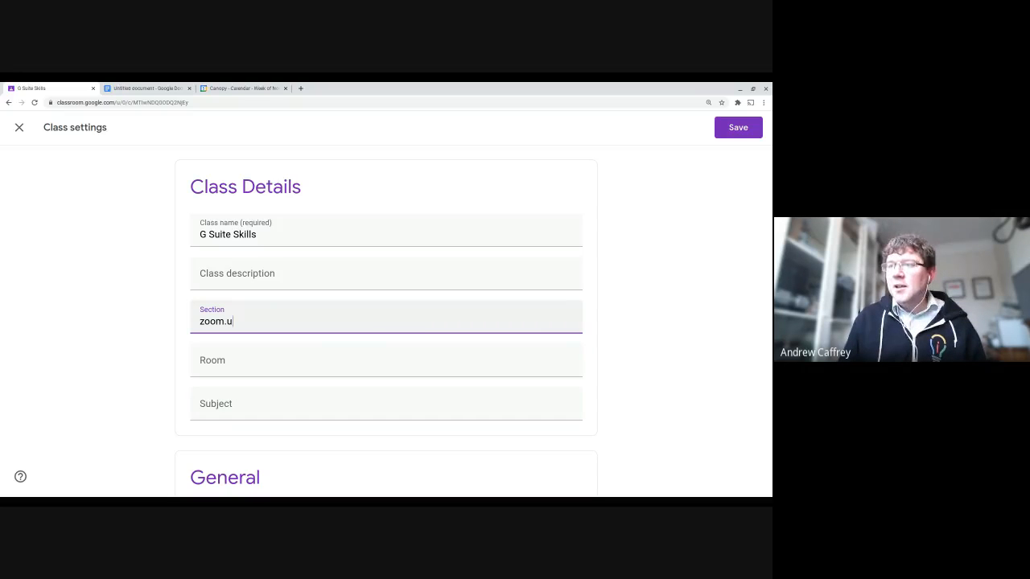
type("s/edfdewfedw")
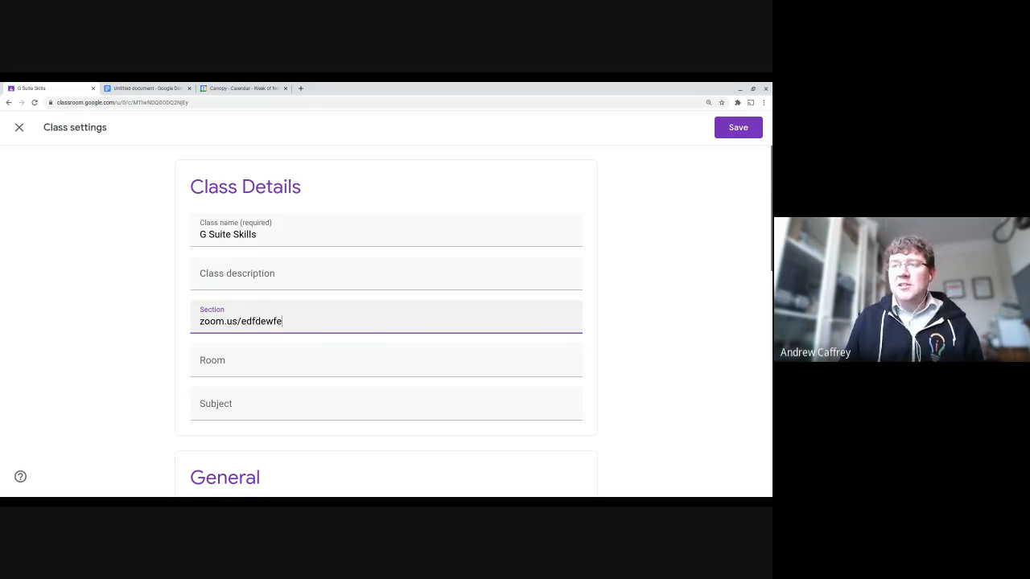
left_click(724, 130)
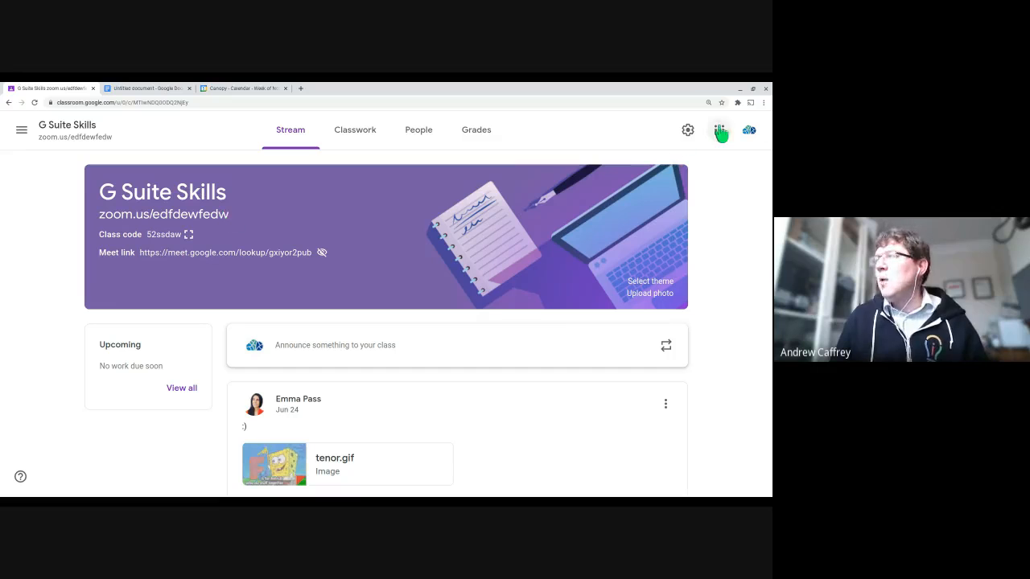
Clear the section text from the G Suite Skills class details, save and return to the class stream.
left_click(687, 130)
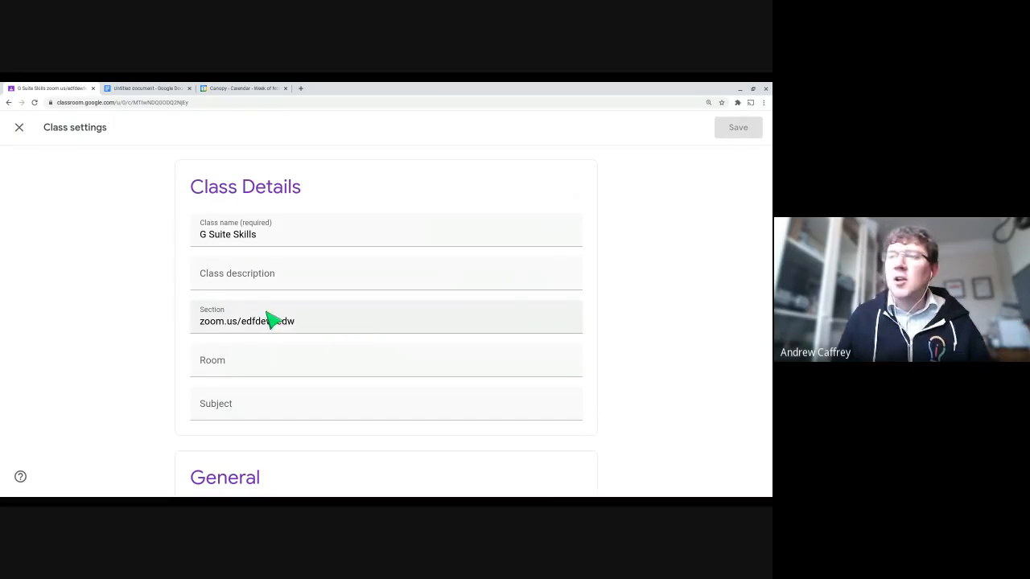
left_click_drag(356, 333, 185, 330)
key("BackSpace")
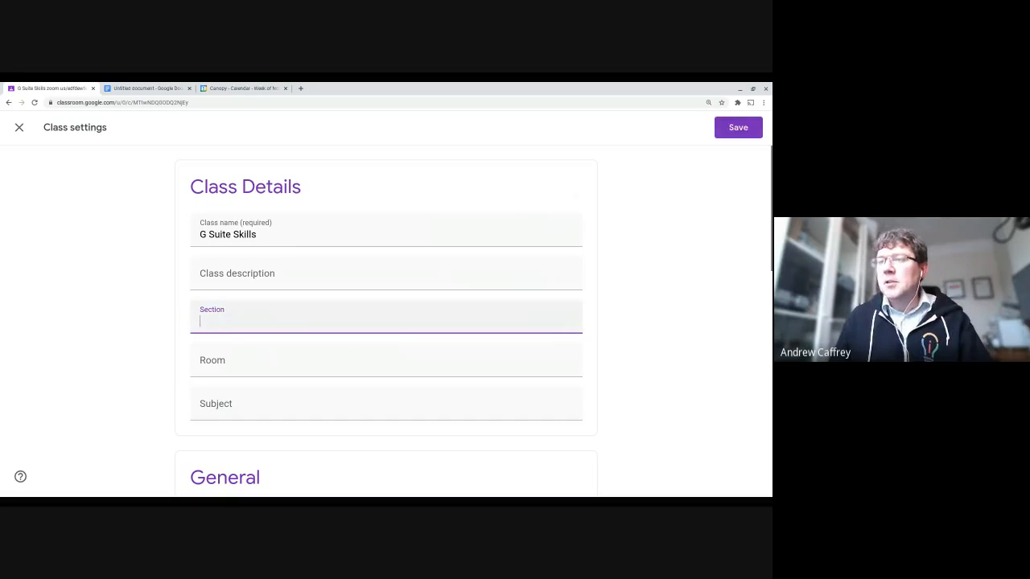
left_click(738, 127)
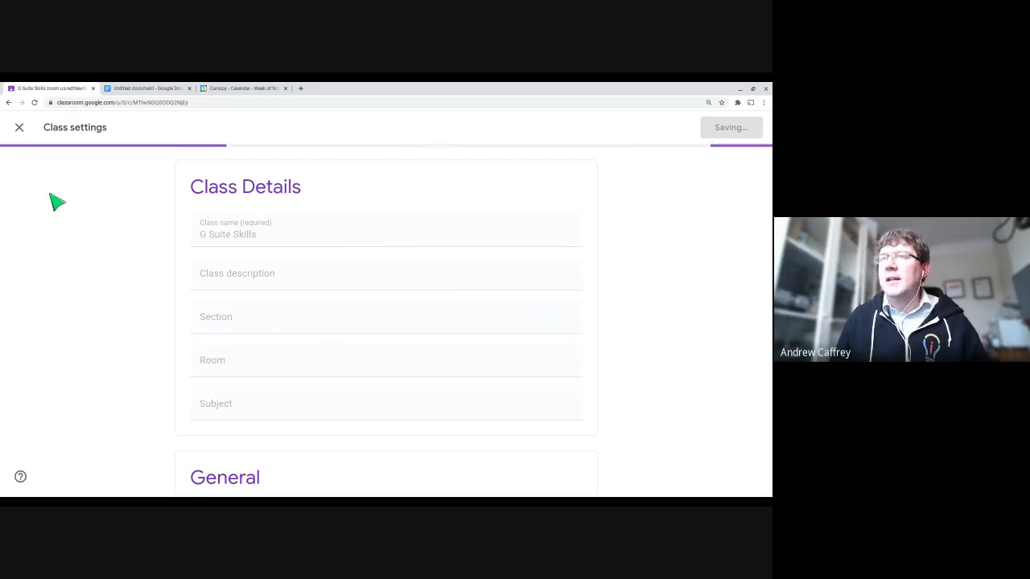
left_click(18, 129)
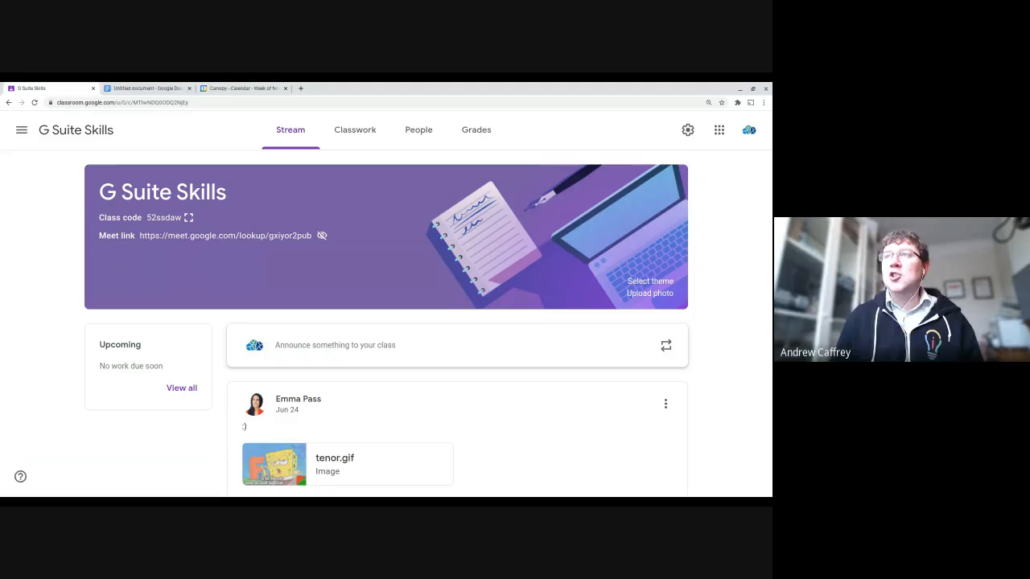
Search the web for "google for education" in a new browser tab and open the Google for Education site.
left_click(300, 89)
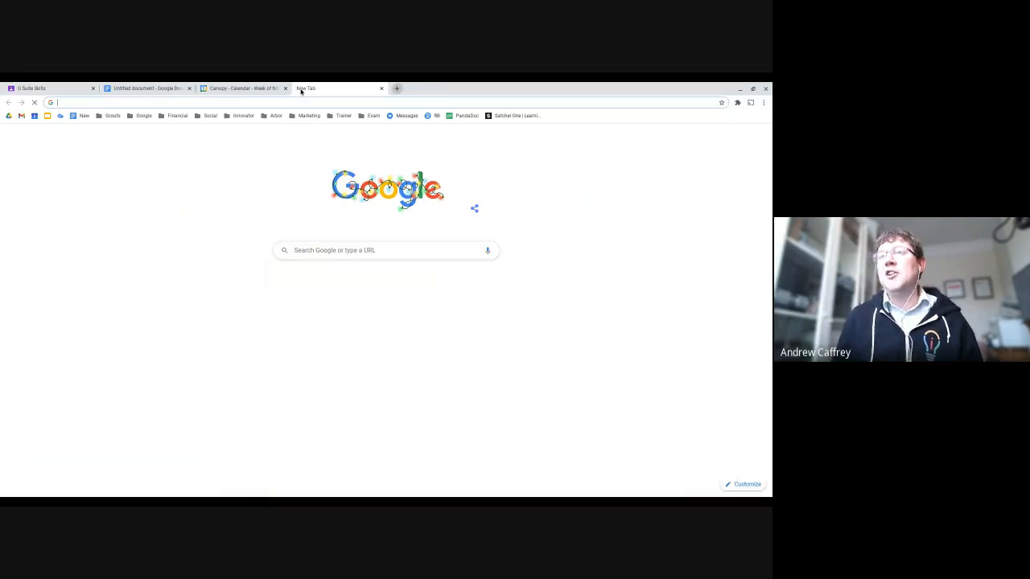
type("g")
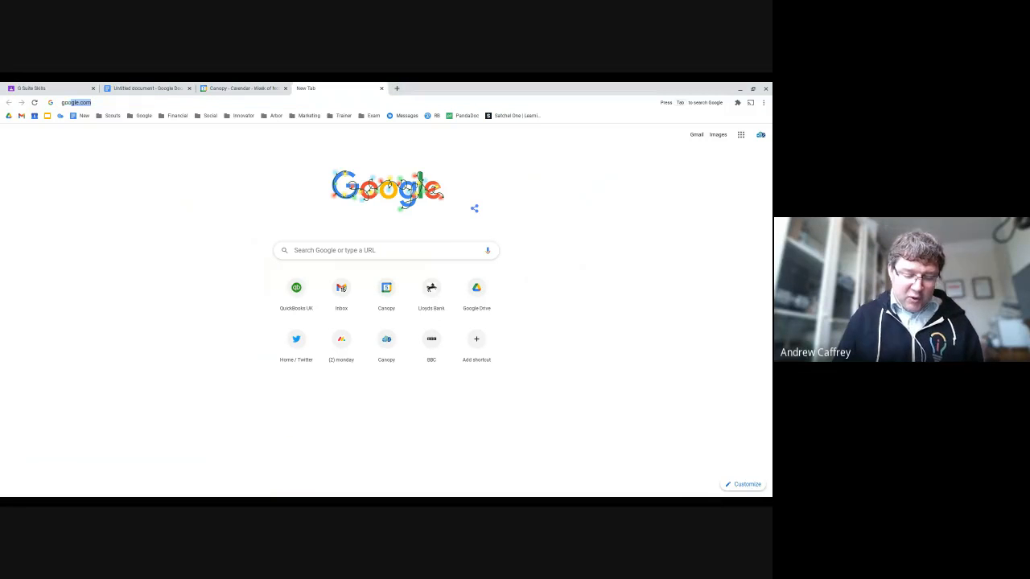
type("oogle for education")
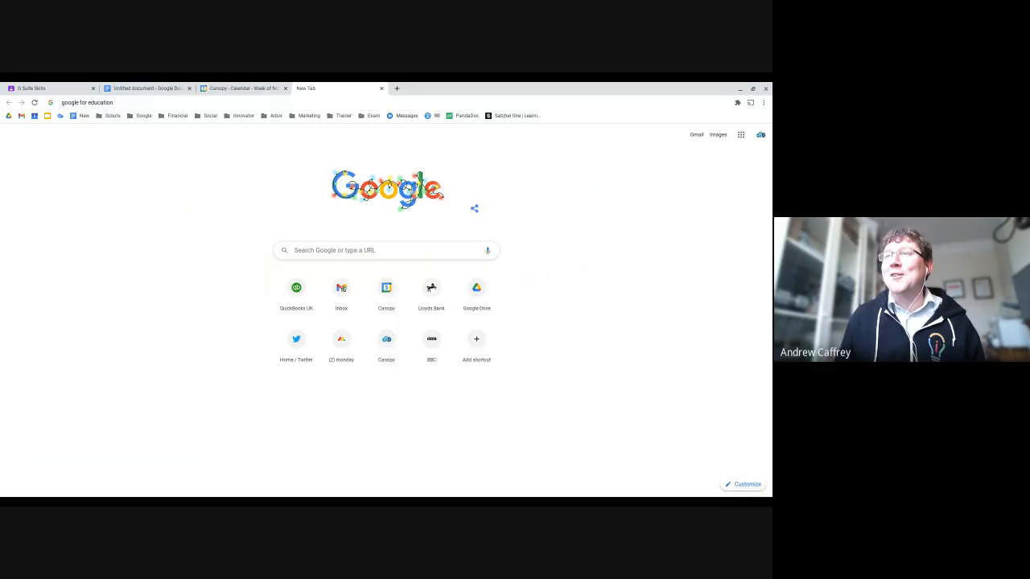
key("Return")
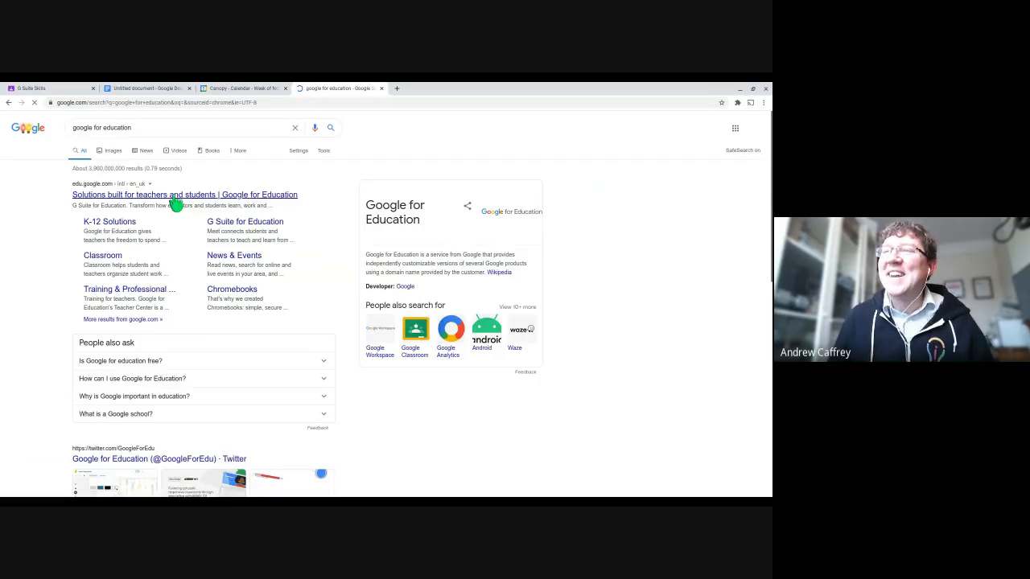
left_click(202, 199)
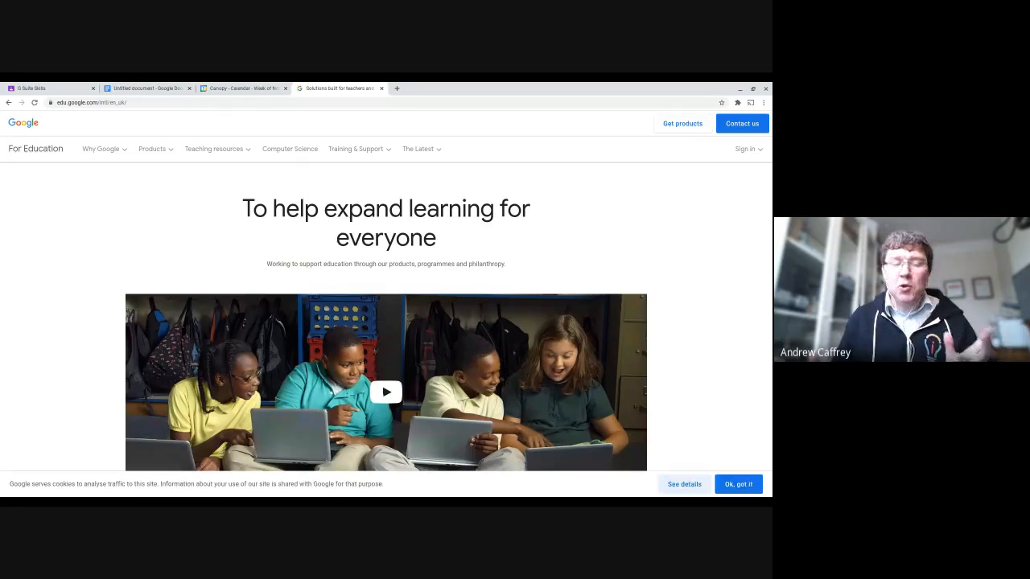
View the G Suite for Education product page and its free sign-up welcome page, and return to the product page.
left_click(152, 151)
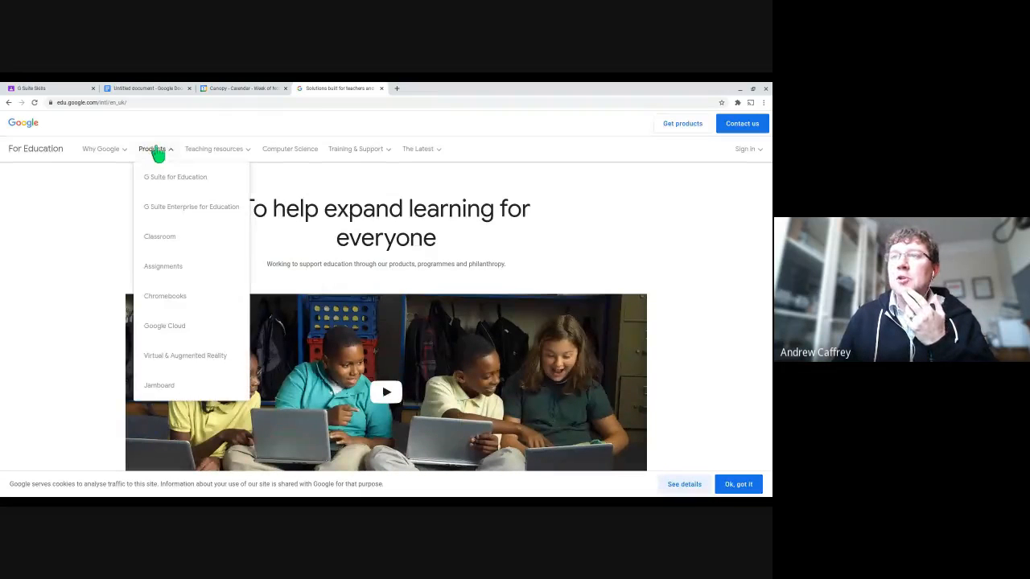
left_click(156, 182)
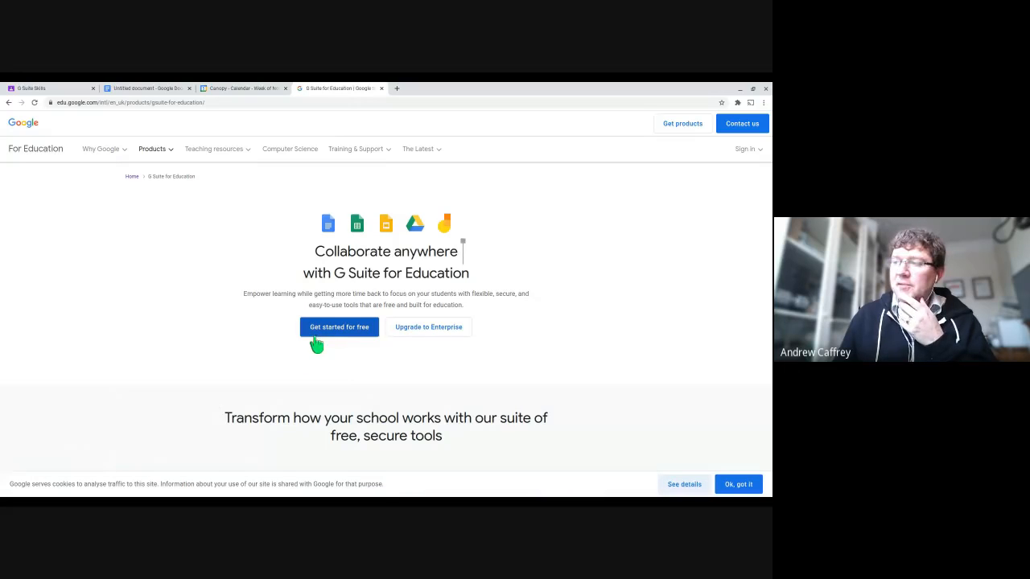
left_click(342, 333)
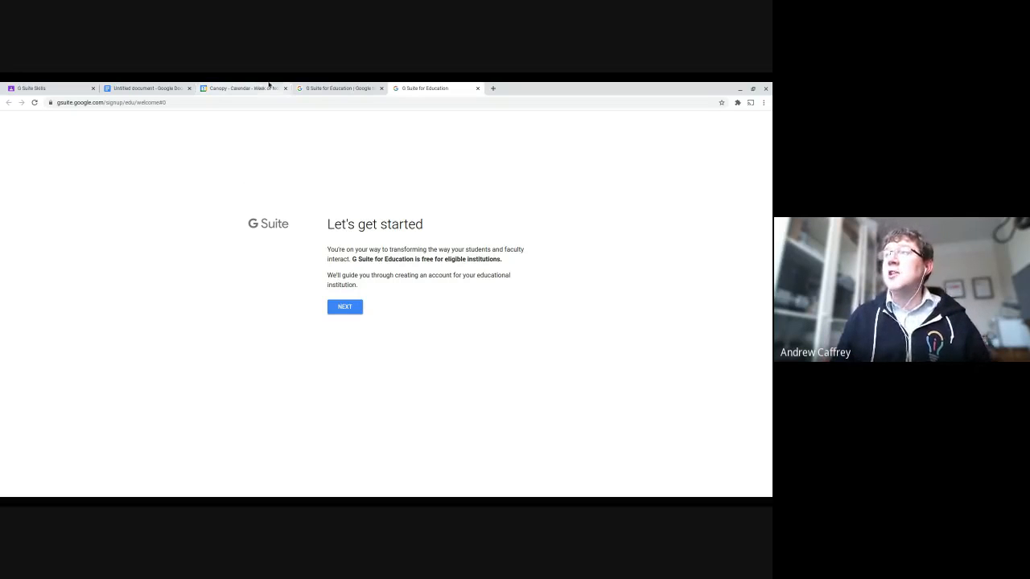
left_click(316, 86)
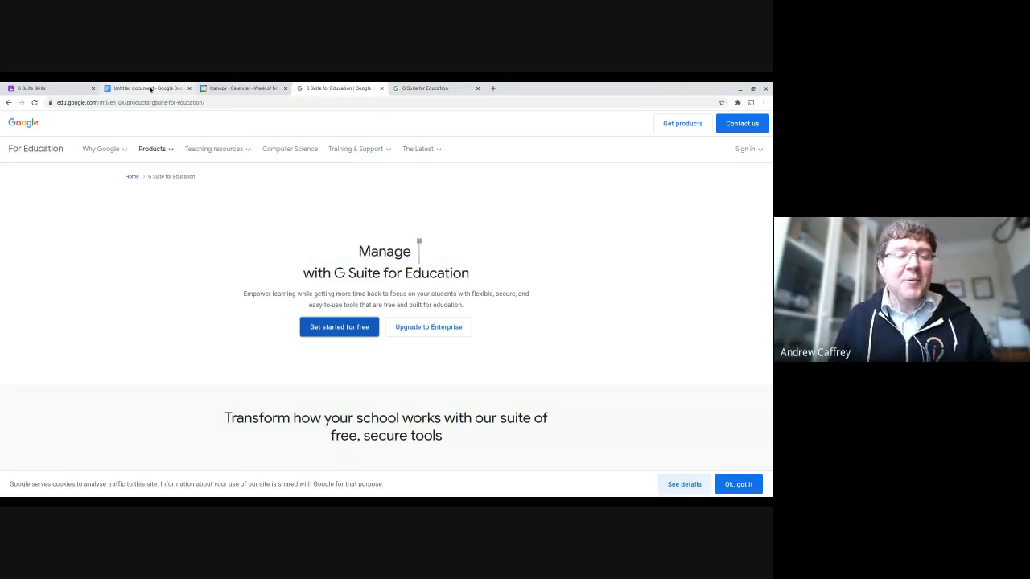
Switch to the untitled Google Docs document and try voice typing in it, starting and stopping the dictation.
left_click(150, 90)
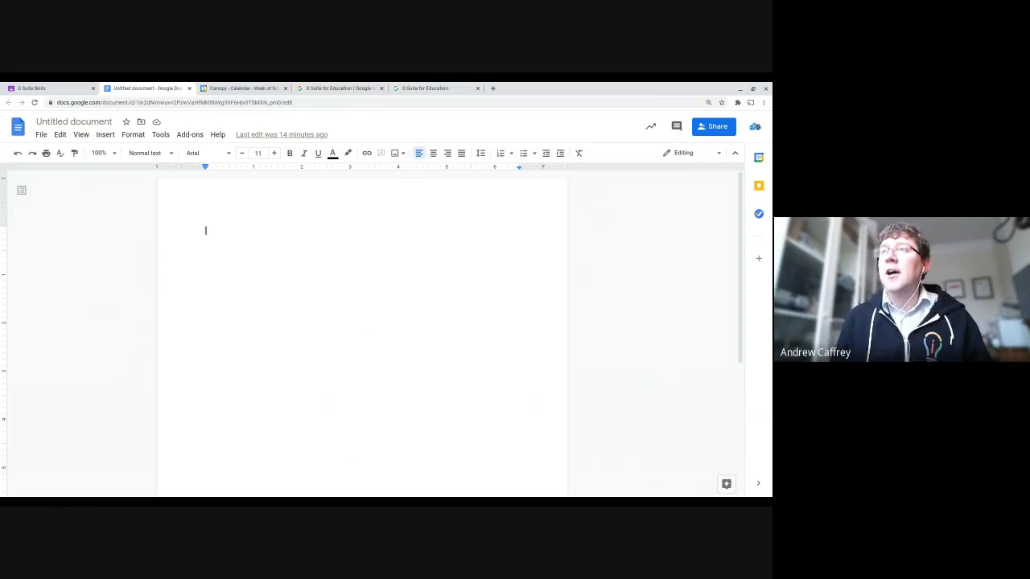
left_click(161, 135)
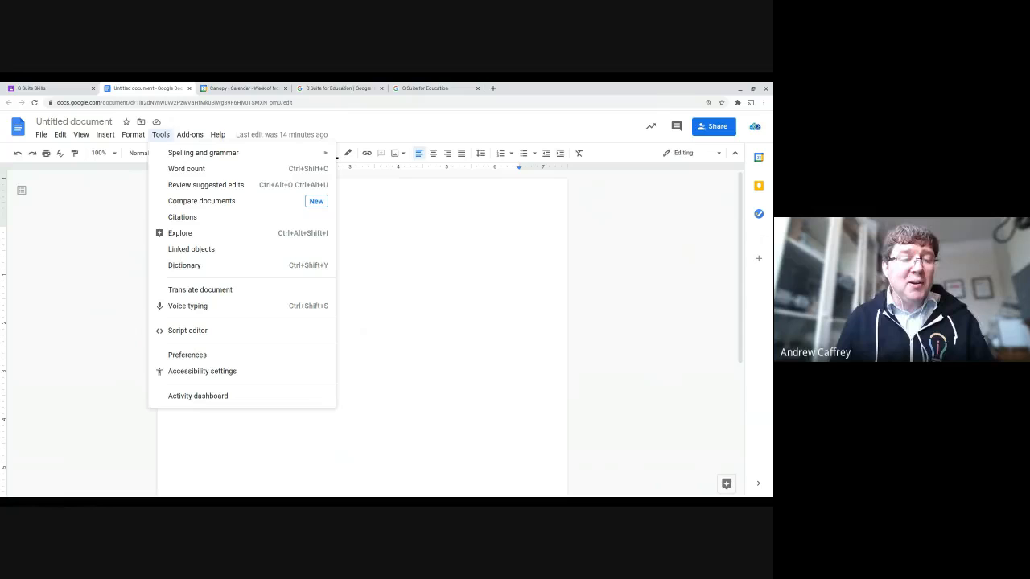
left_click(217, 306)
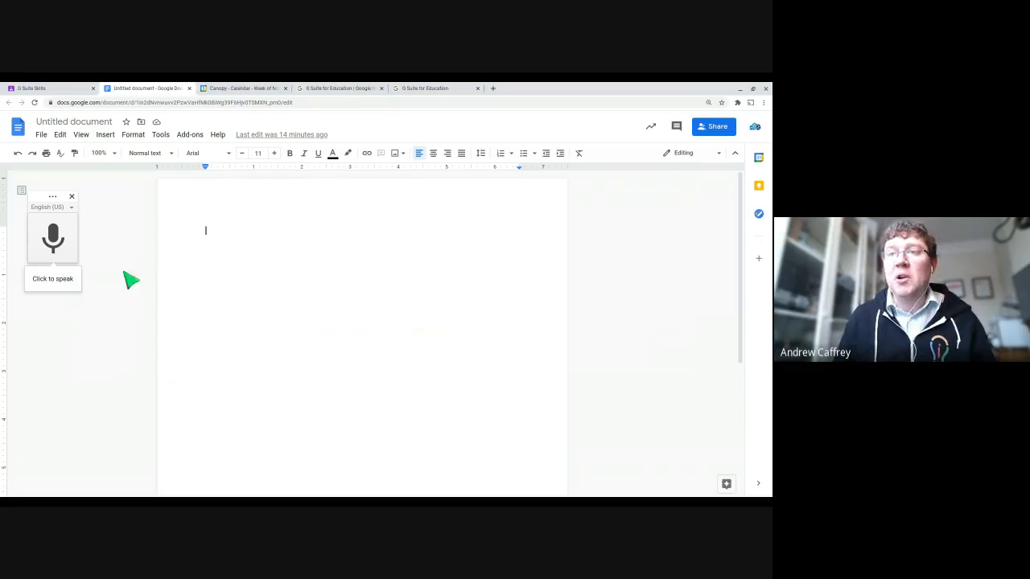
left_click(52, 243)
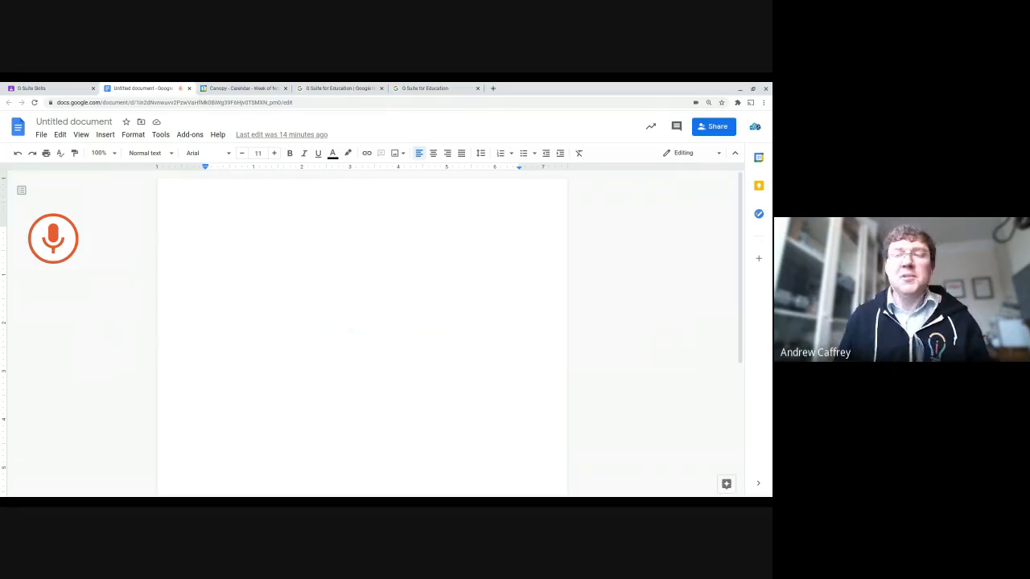
left_click(61, 242)
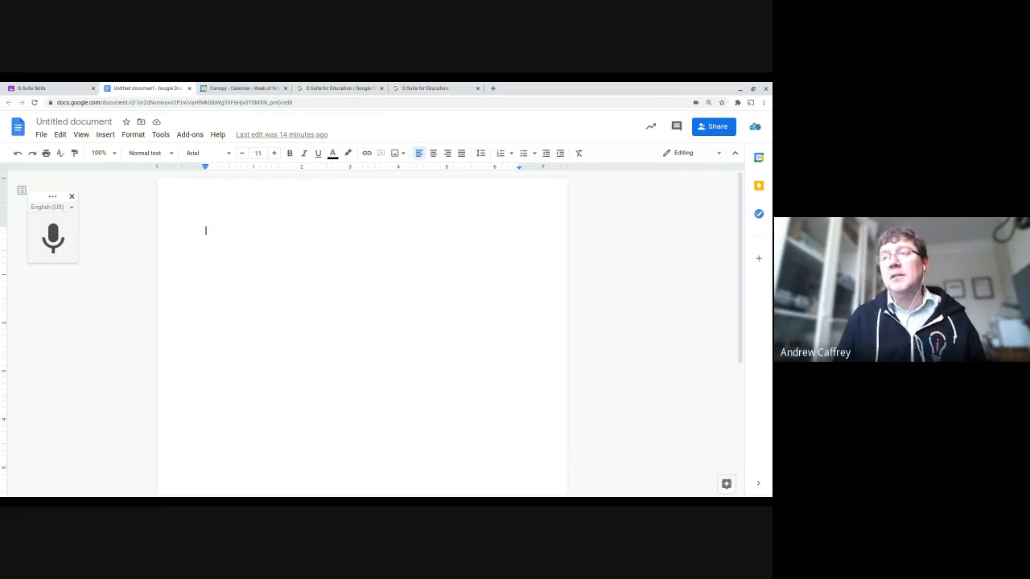
Write "Cats are small creatures that go meow." in the document, accepting the suggested completion for "creatures that".
type("Cat")
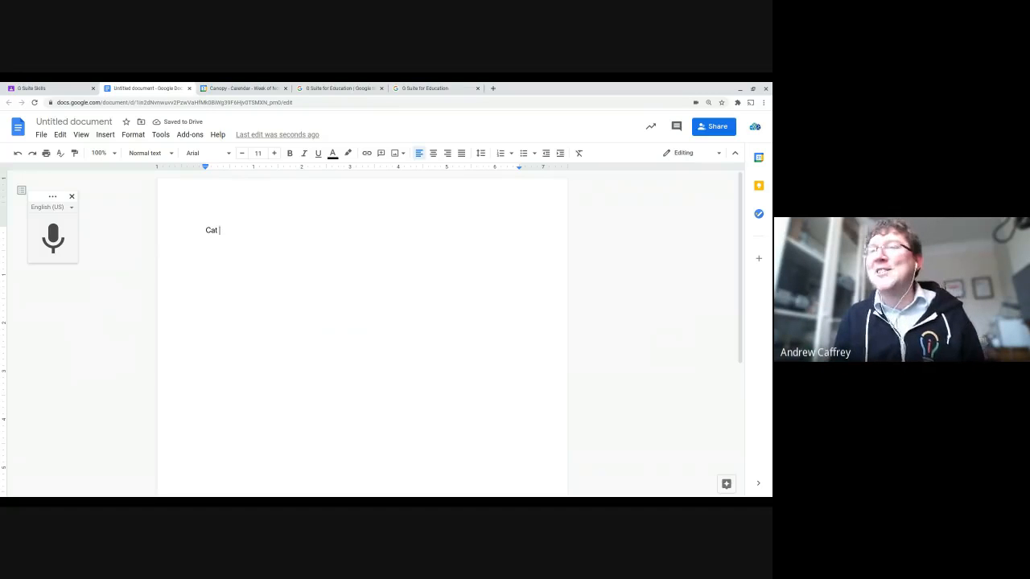
key("BackSpace")
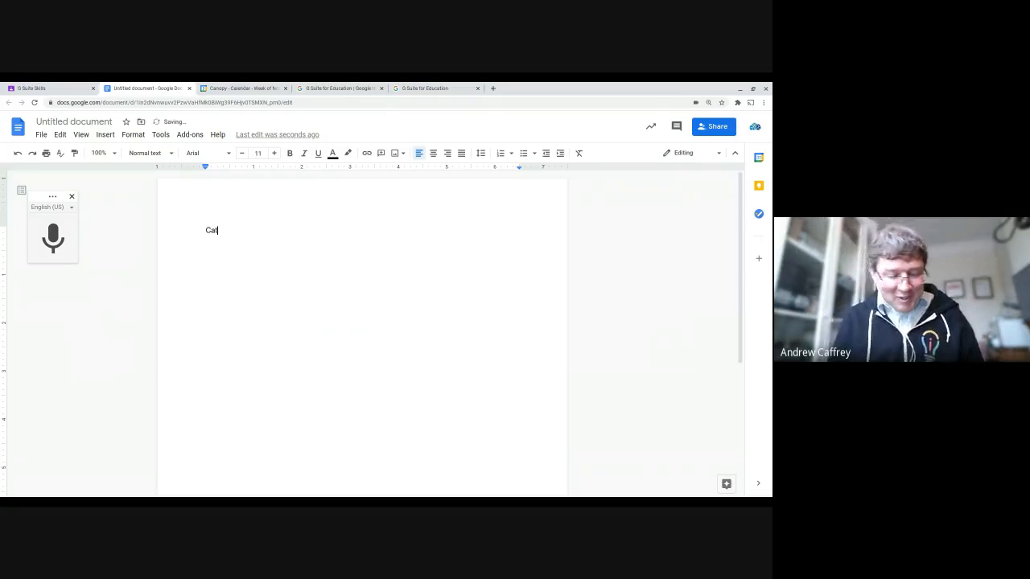
type("s are ")
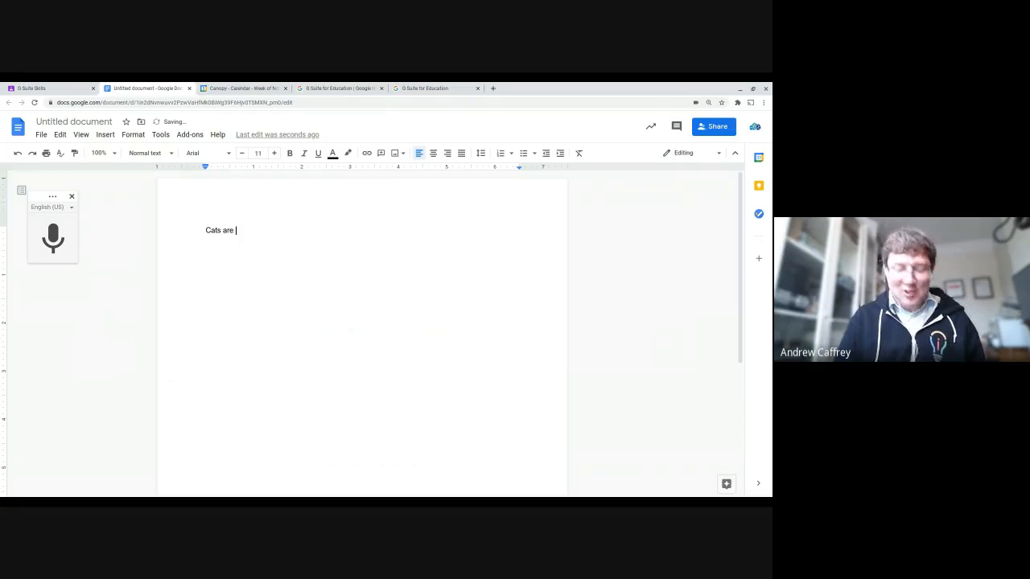
type("small creat")
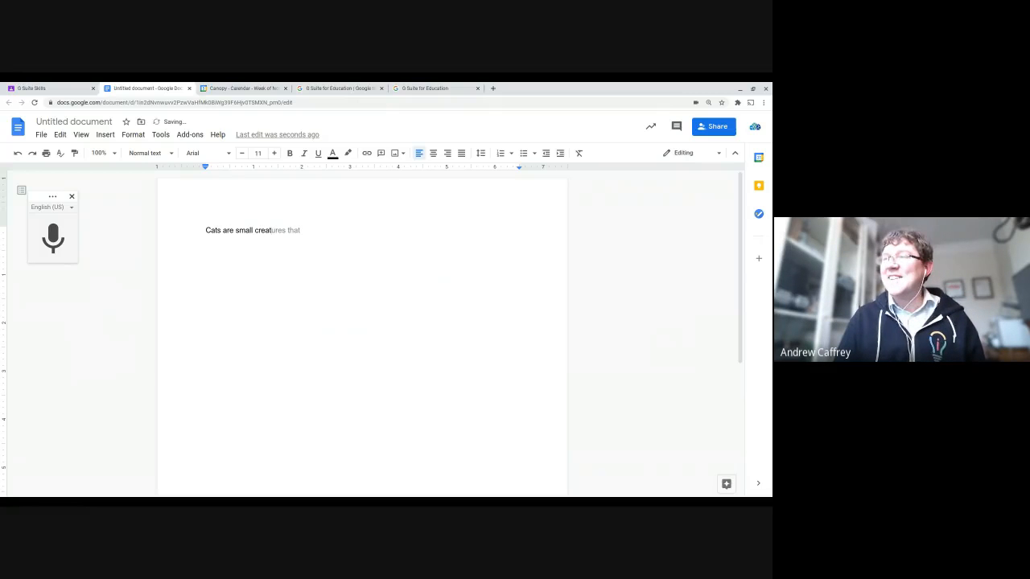
key("Tab")
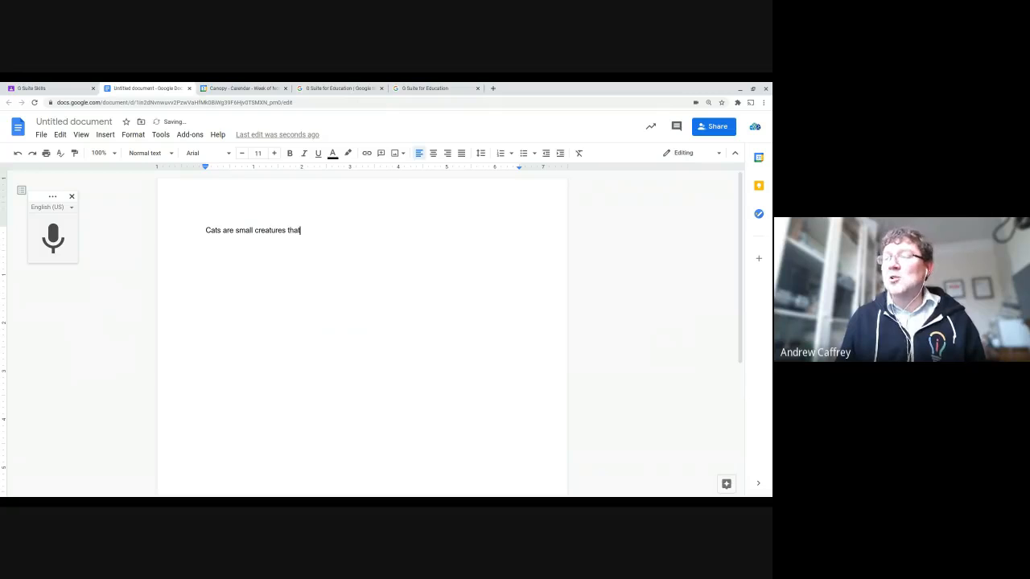
type("go")
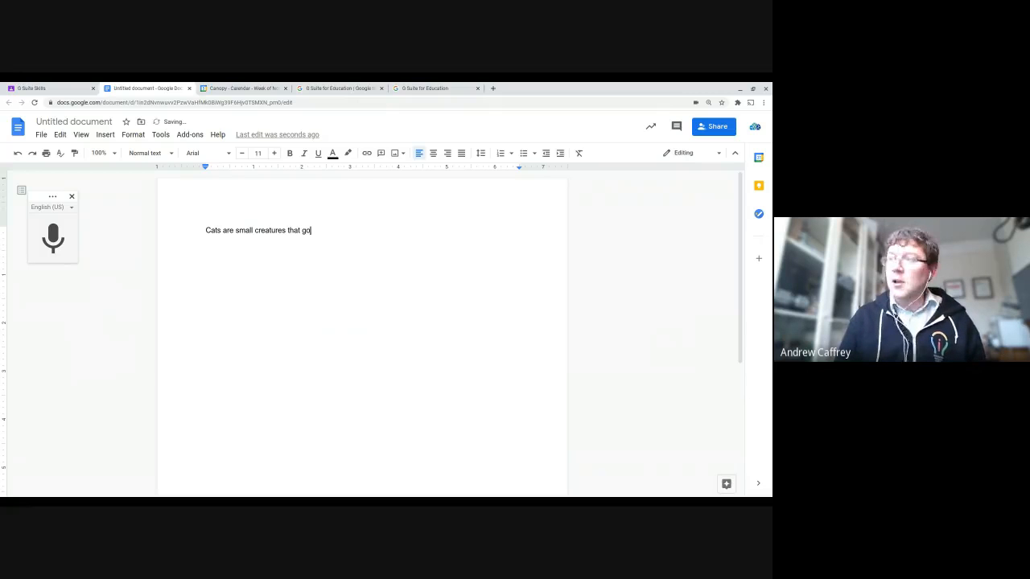
type(" meow.")
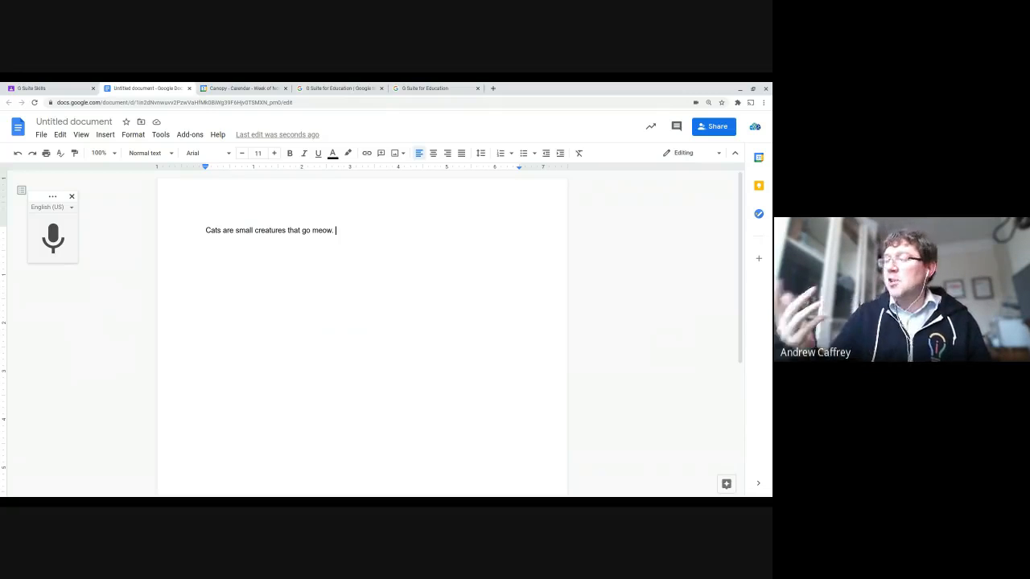
Open Explore for the document and search it for "cats".
left_click(725, 484)
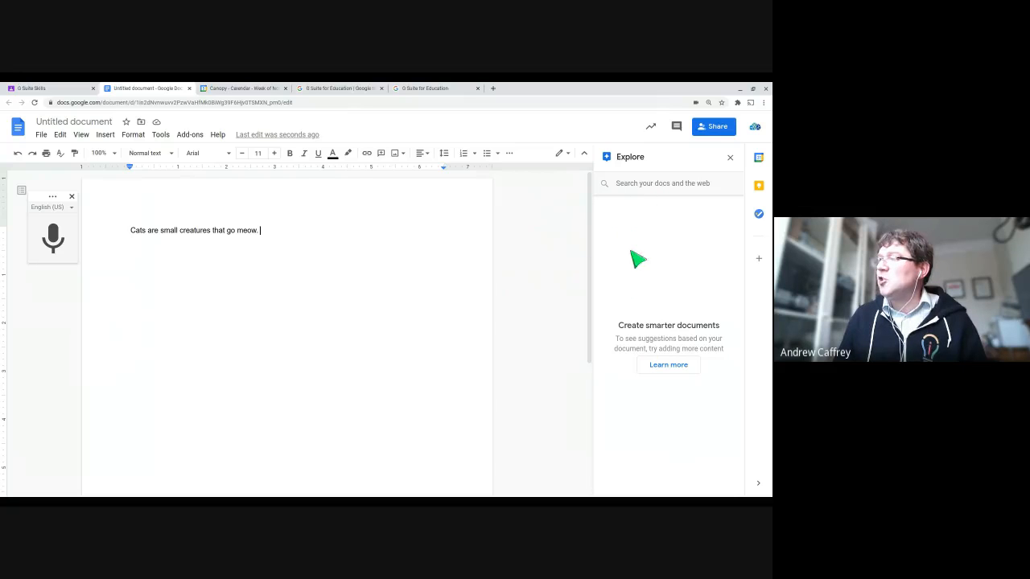
left_click(642, 184)
type("cats")
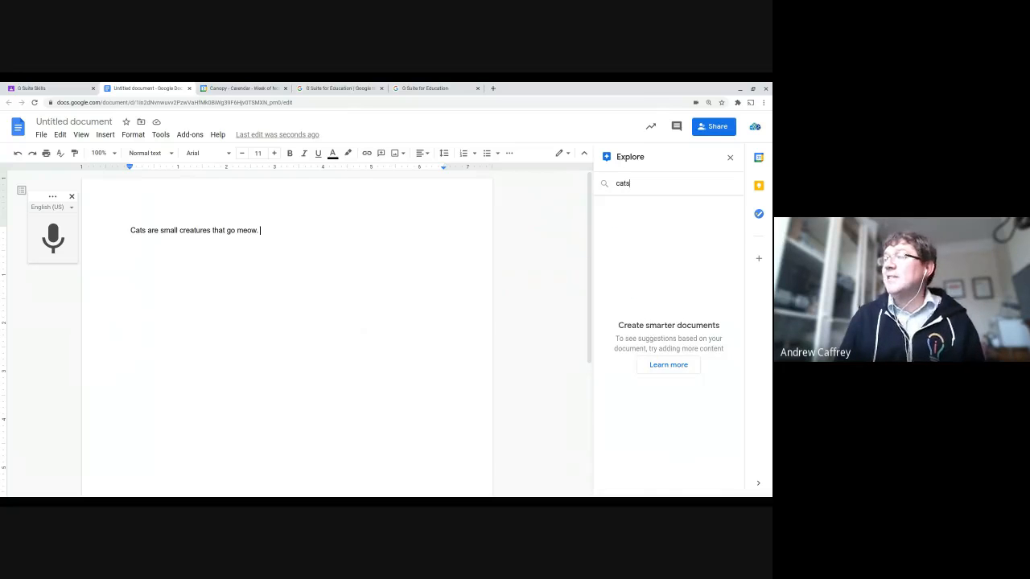
key("Return")
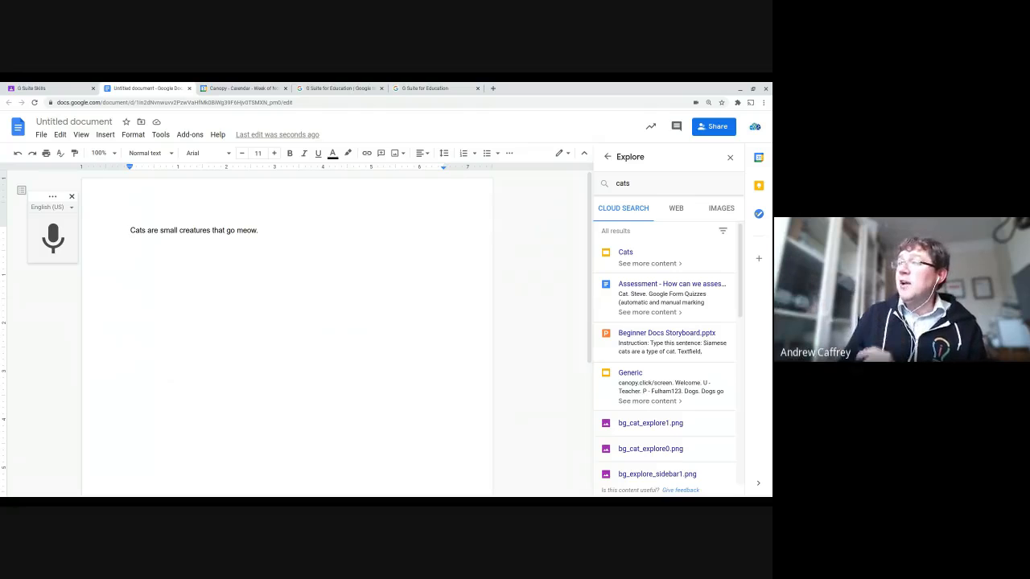
Cite the "Cat - Wikipedia" web result as a footnote after the sentence and check the footnote at the page's end.
left_click(678, 212)
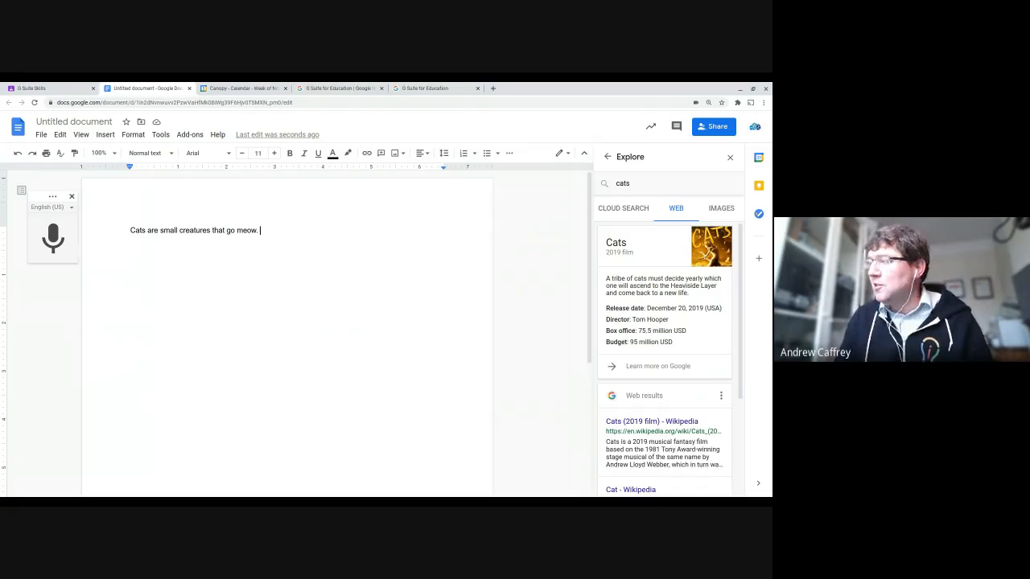
scroll(682, 379, "down", 2)
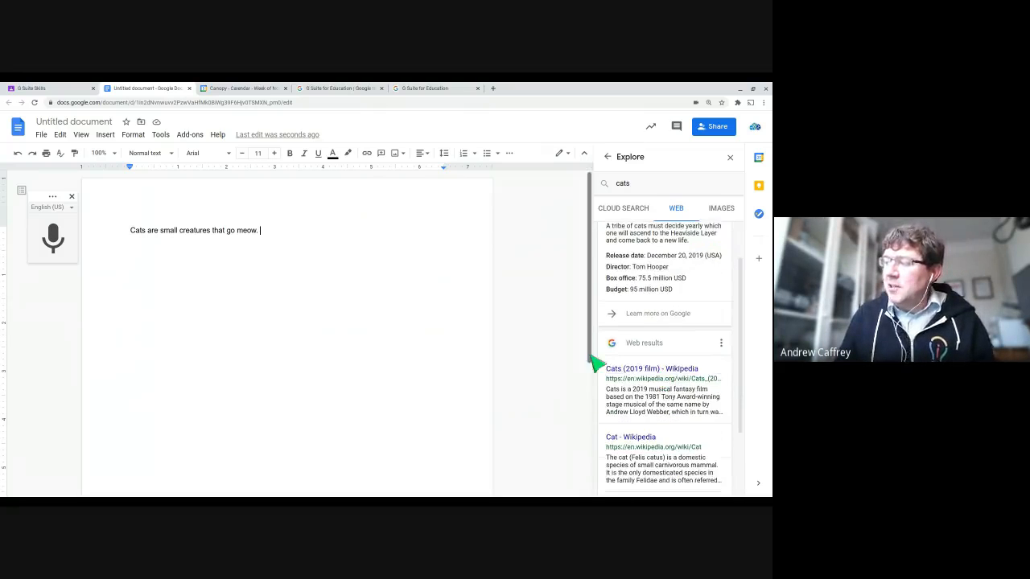
scroll(629, 380, "down", 2)
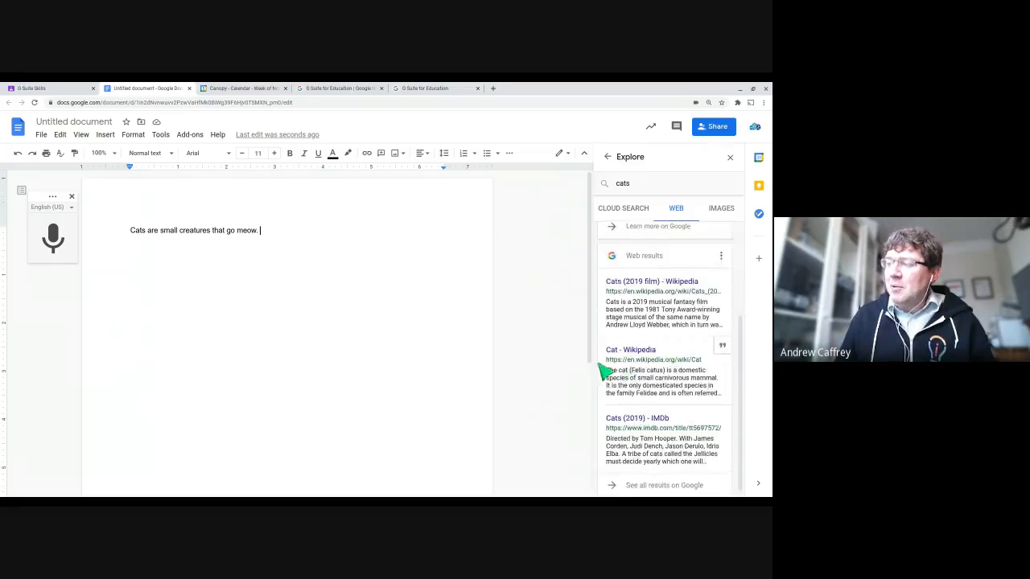
scroll(655, 390, "down", 1)
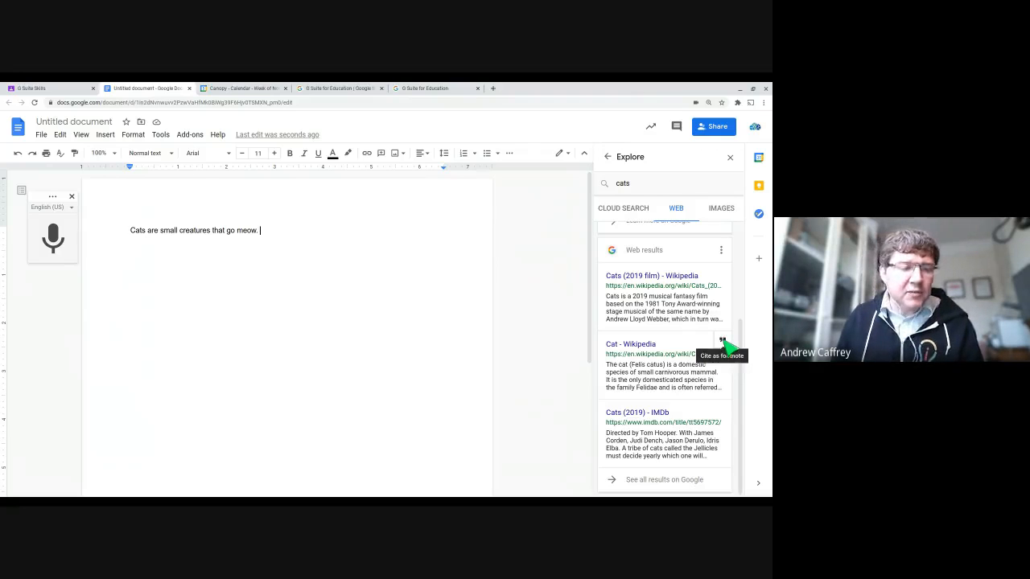
left_click(722, 341)
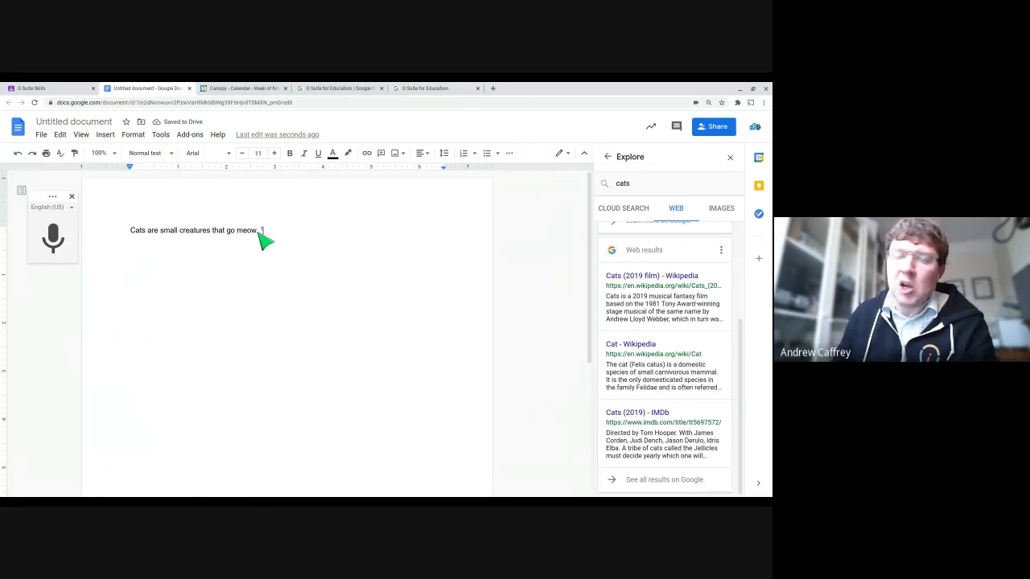
scroll(346, 298, "down", 3)
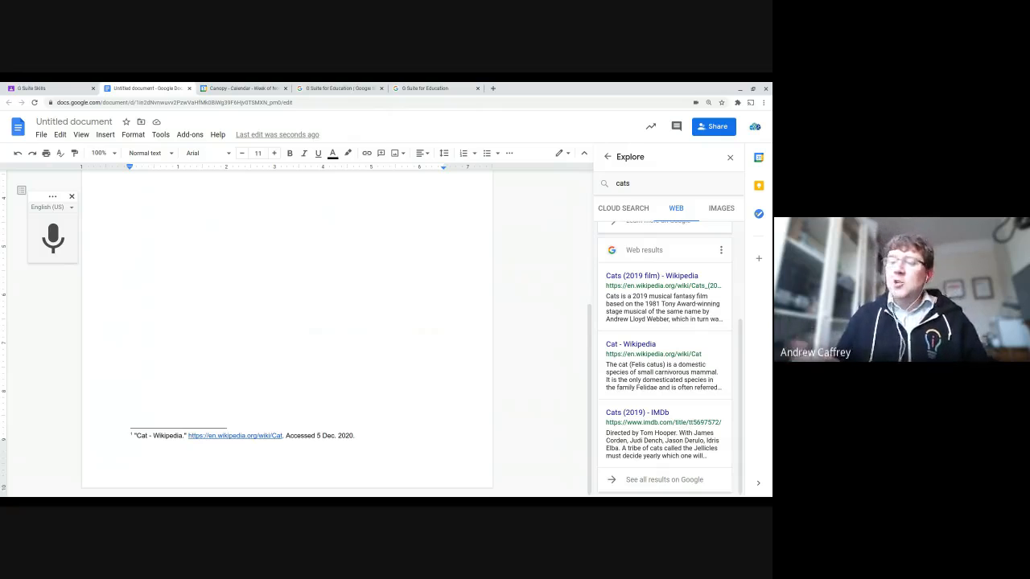
scroll(314, 399, "up", 5)
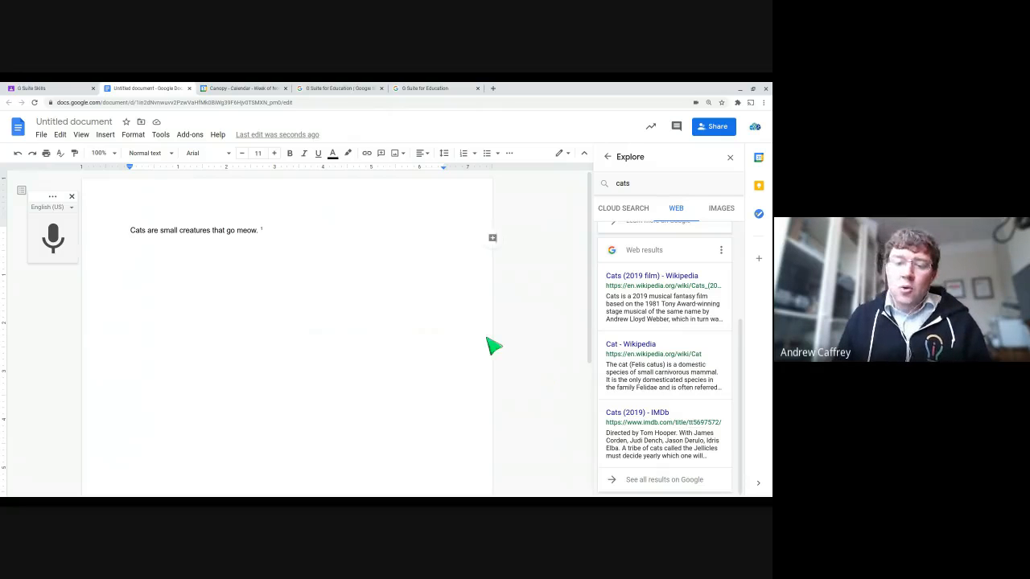
Insert the close-up image of the tabby cat's face from the Explore image results below the sentence and close Explore.
left_click(724, 216)
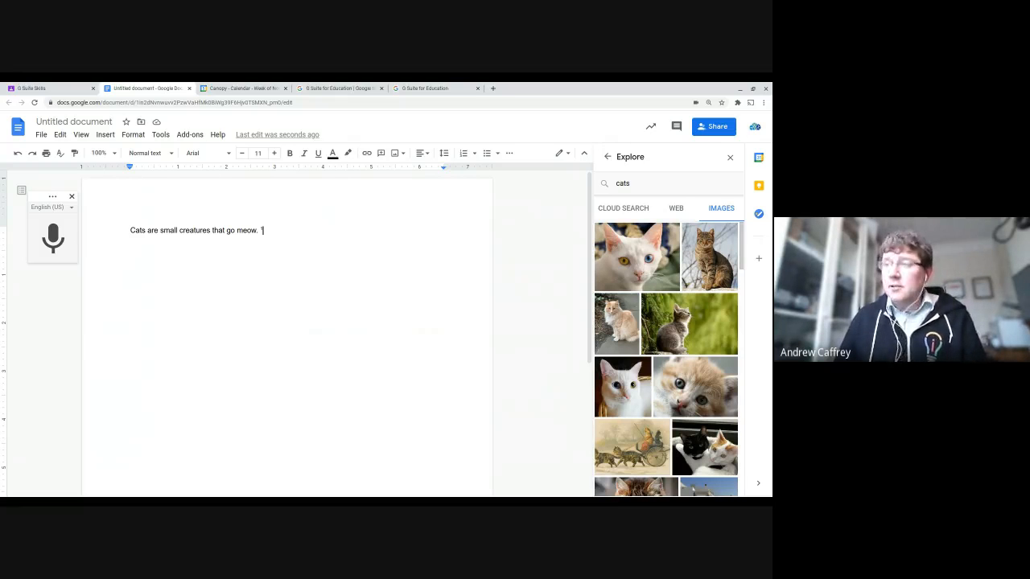
scroll(647, 374, "down", 2)
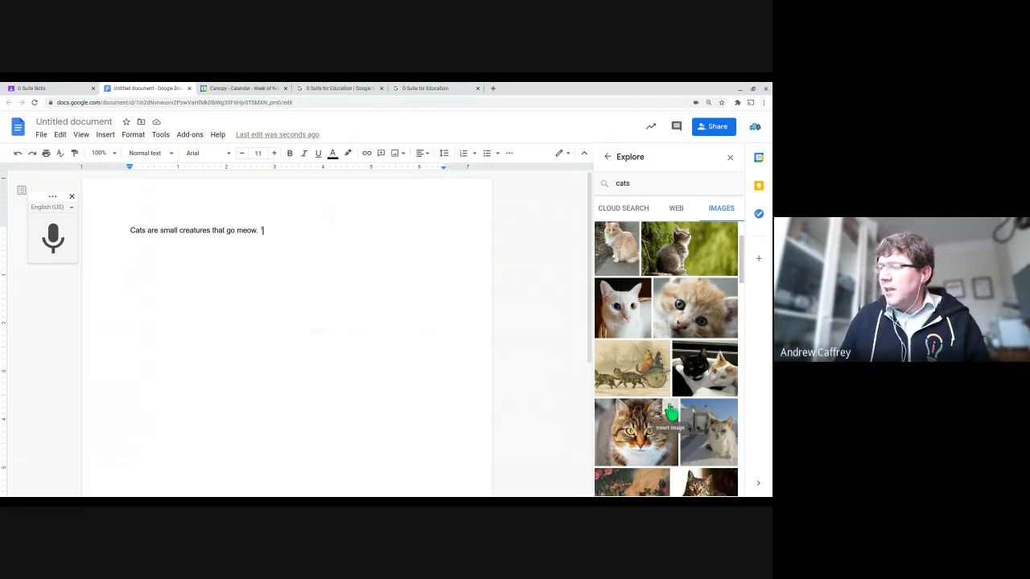
left_click(667, 412)
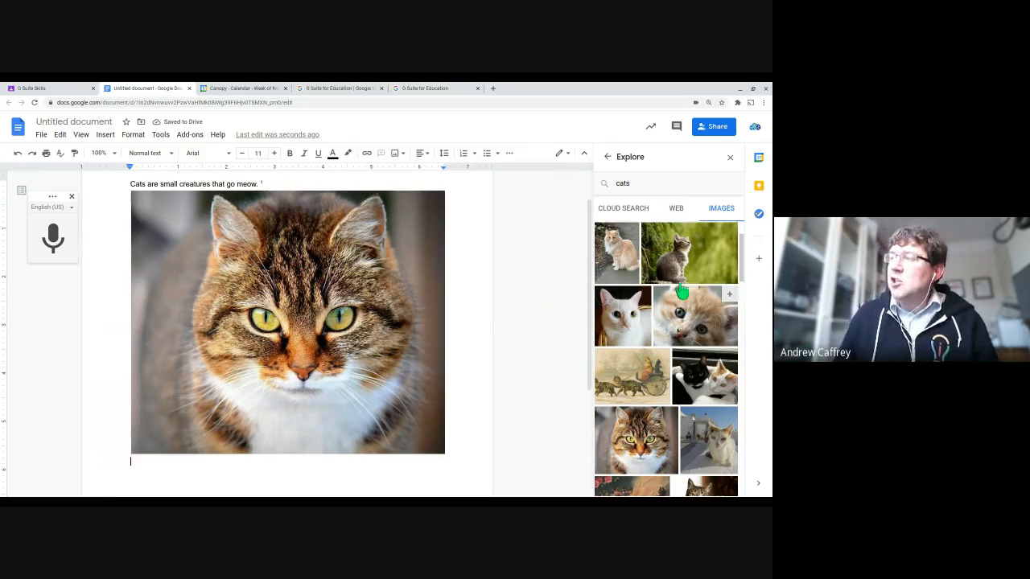
scroll(463, 273, "up", 1)
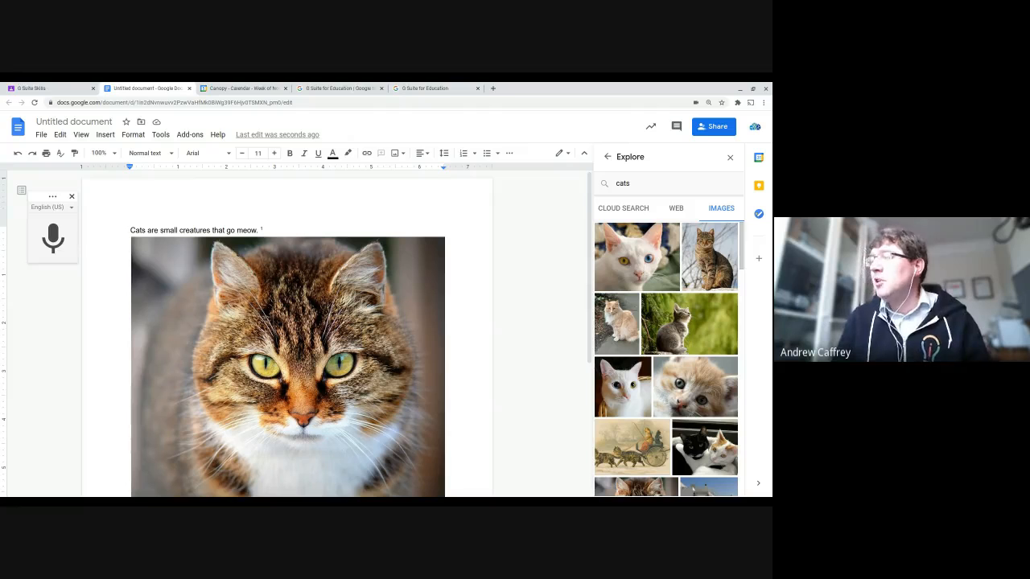
left_click(729, 158)
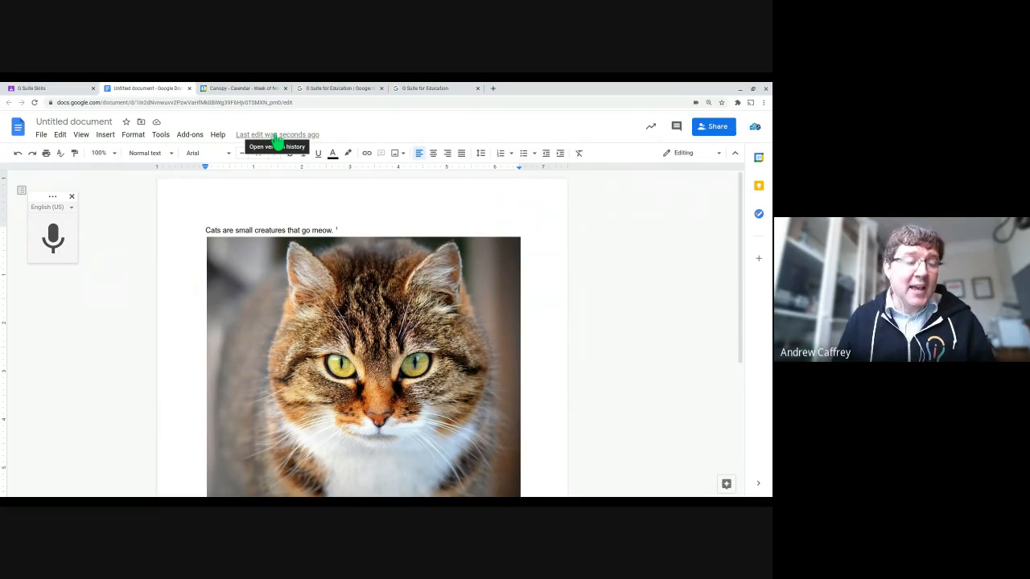
Open the document's version history, expand the current version and preview each earlier version back to 9:42 AM, ending on the current one.
left_click(39, 135)
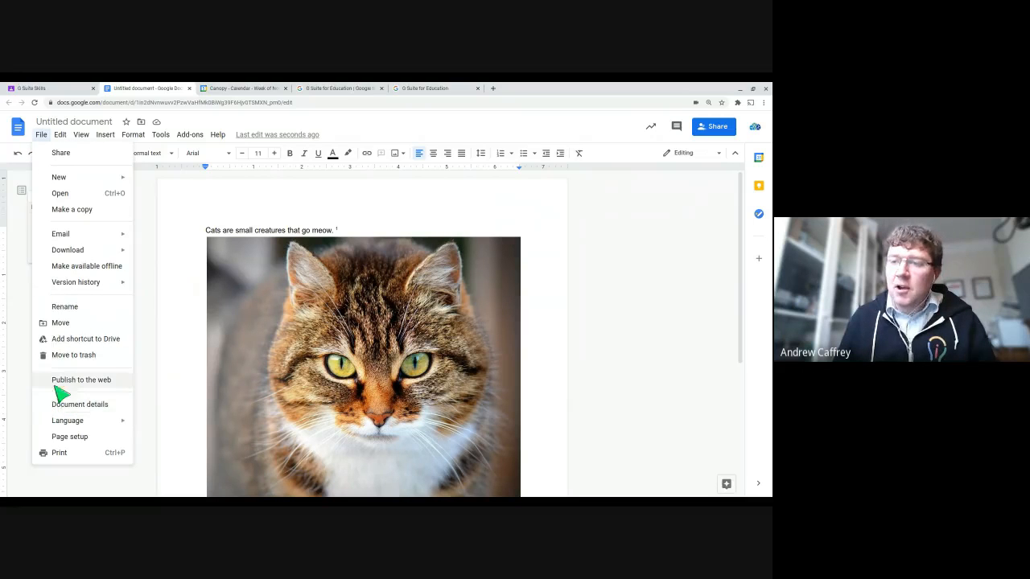
mouse_move(63, 289)
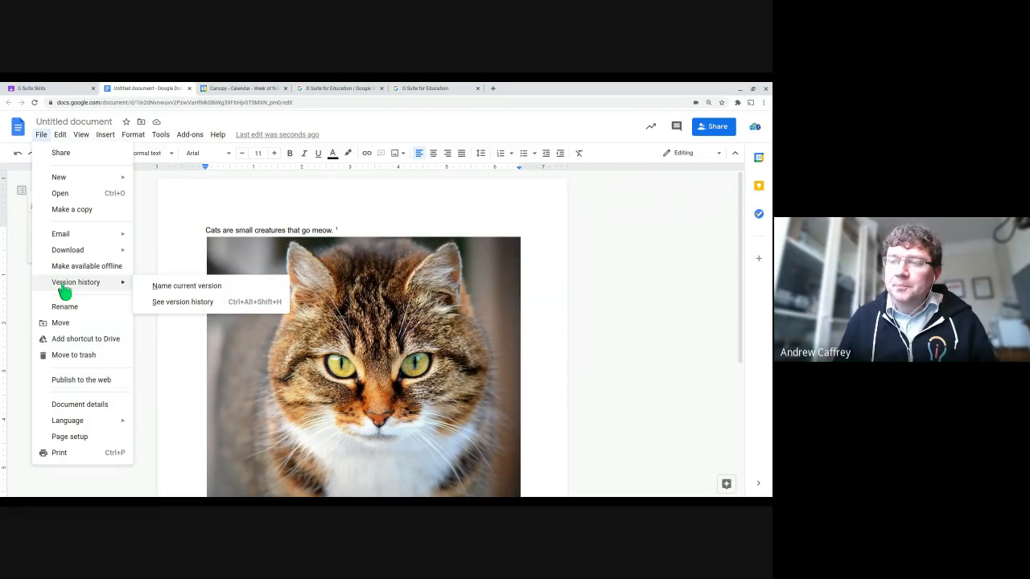
left_click(266, 137)
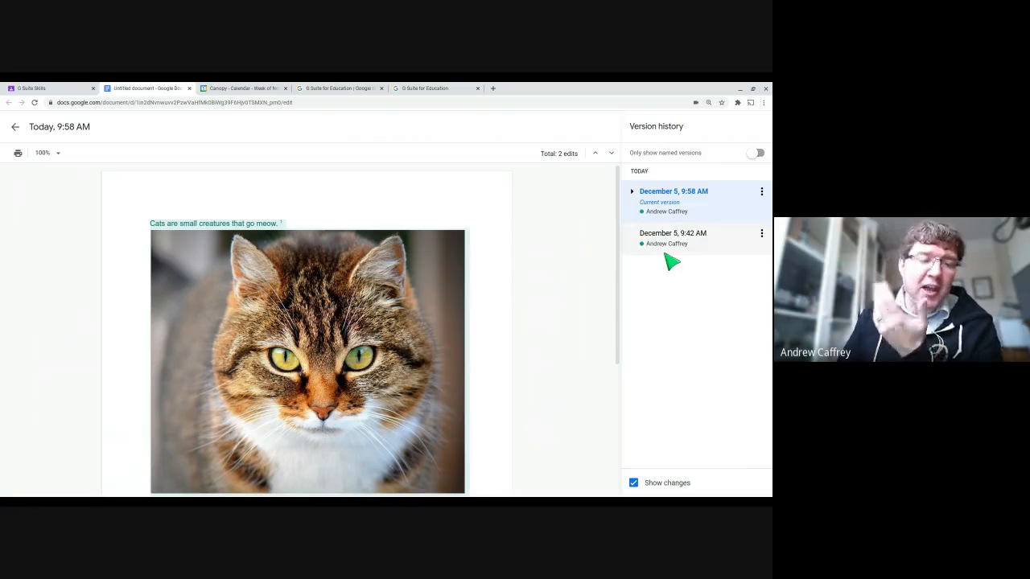
left_click(632, 193)
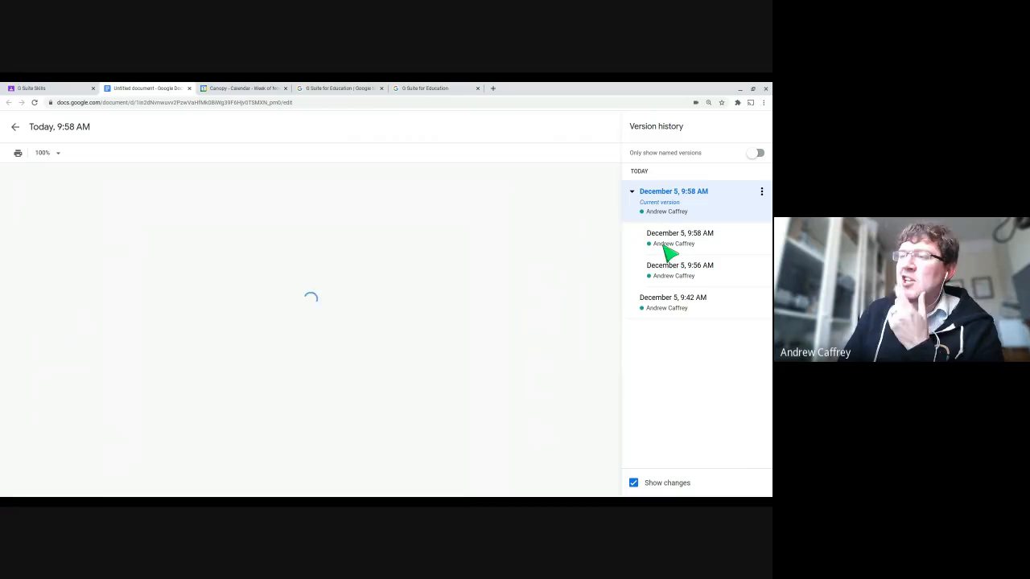
left_click(680, 240)
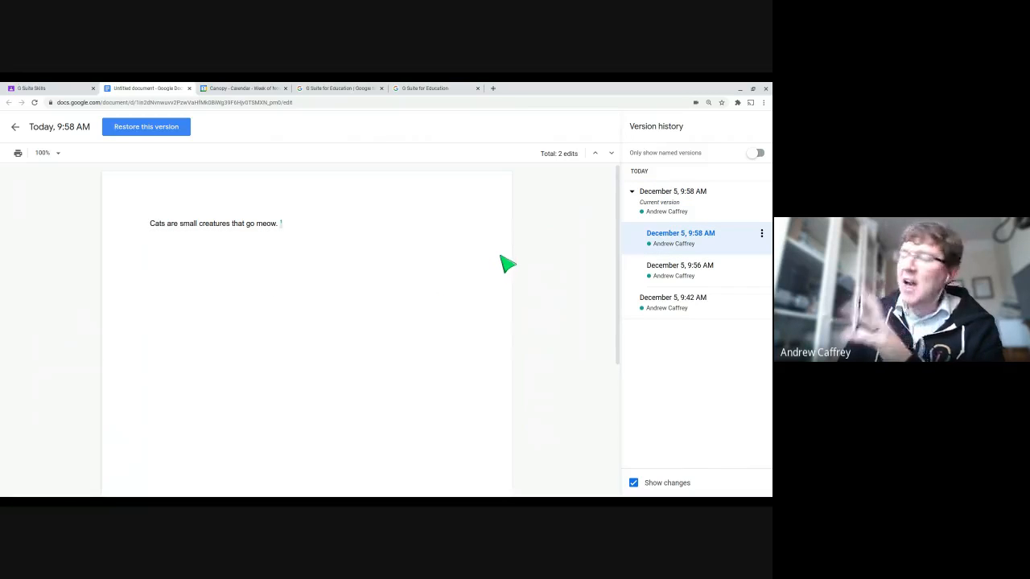
left_click(661, 278)
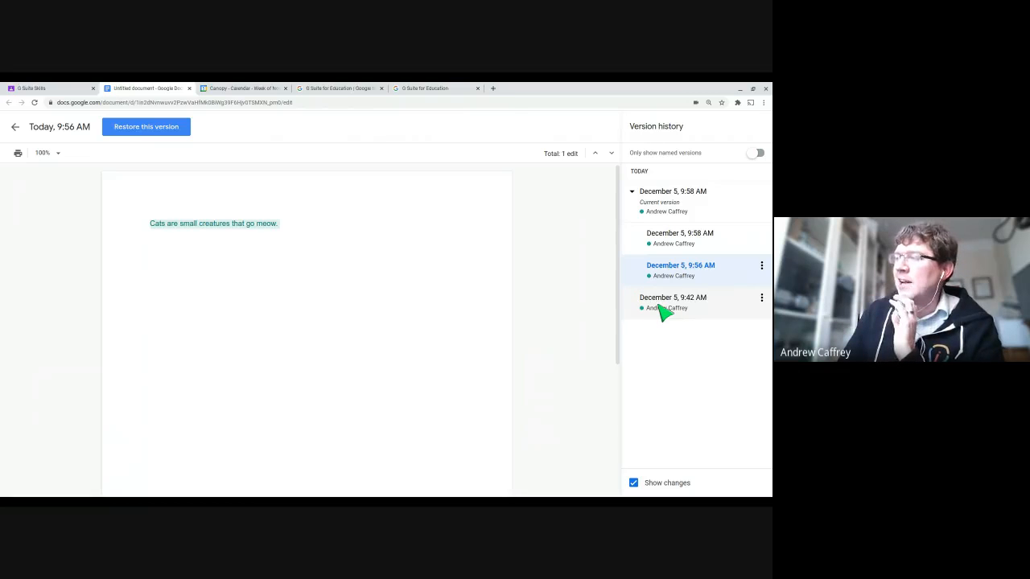
left_click(661, 311)
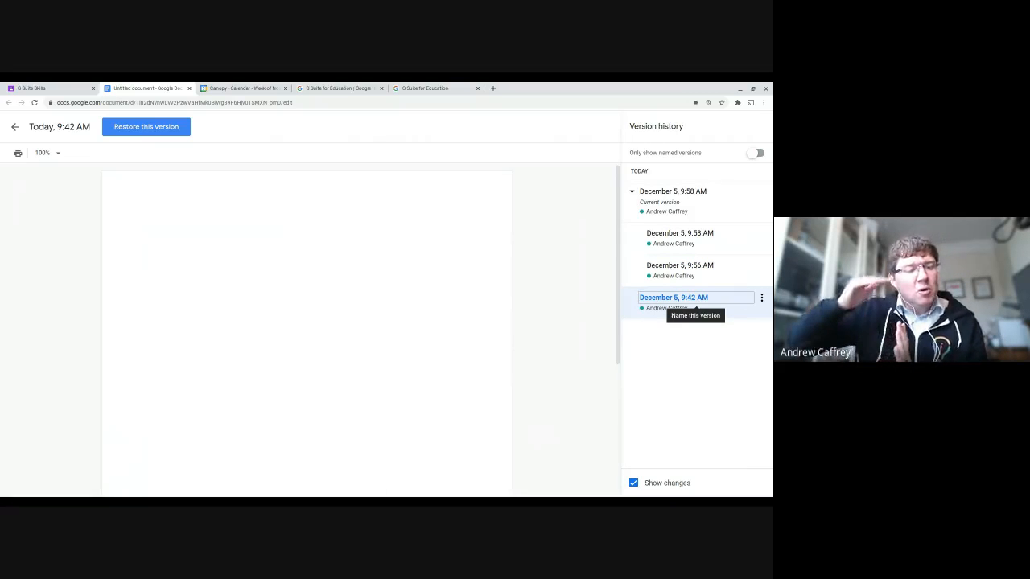
left_click(635, 278)
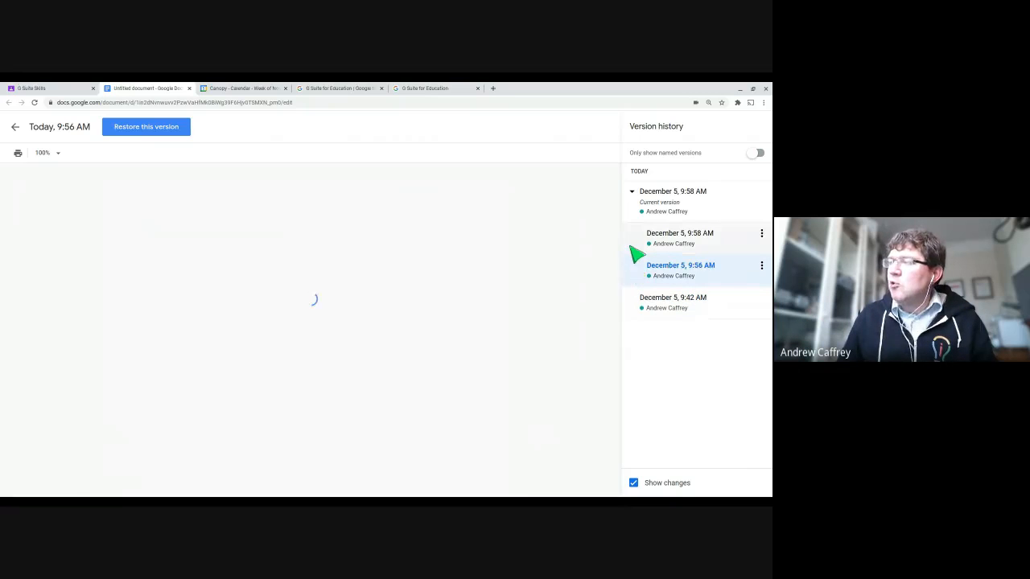
left_click(637, 241)
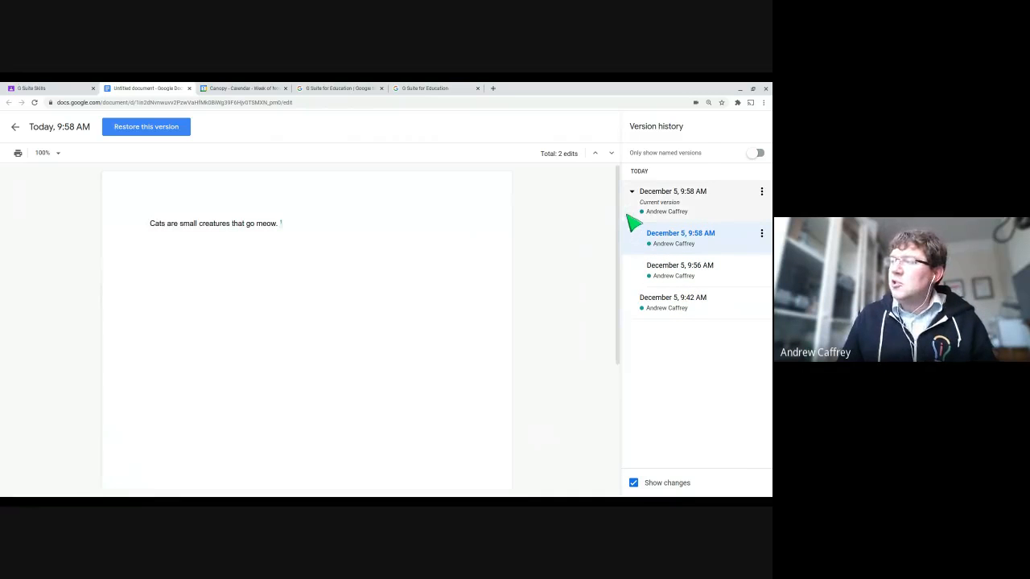
left_click(632, 216)
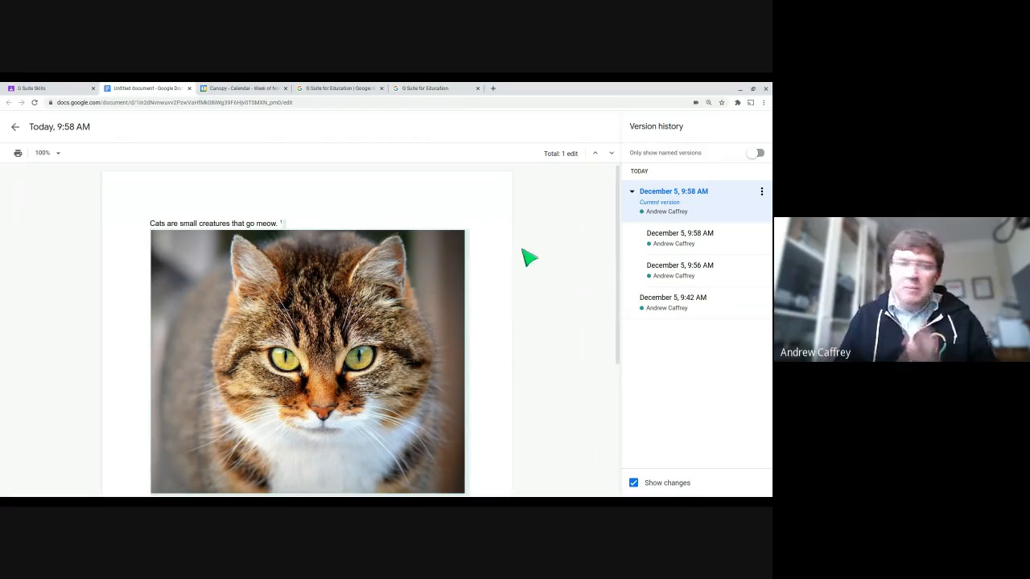
Restore the earlier December 5, 9:58 AM version containing only the sentence and its footnote.
left_click(740, 243)
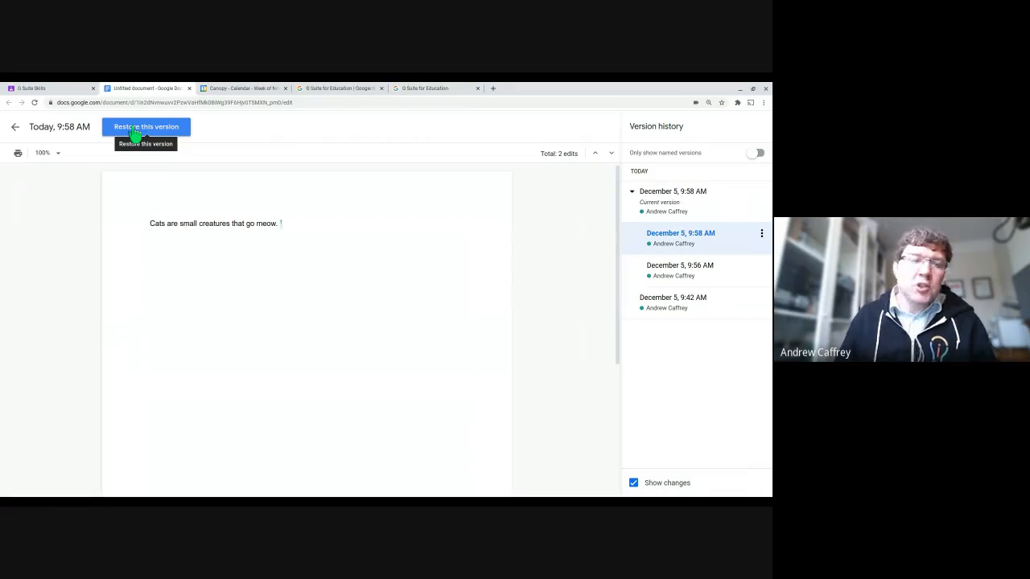
left_click(134, 132)
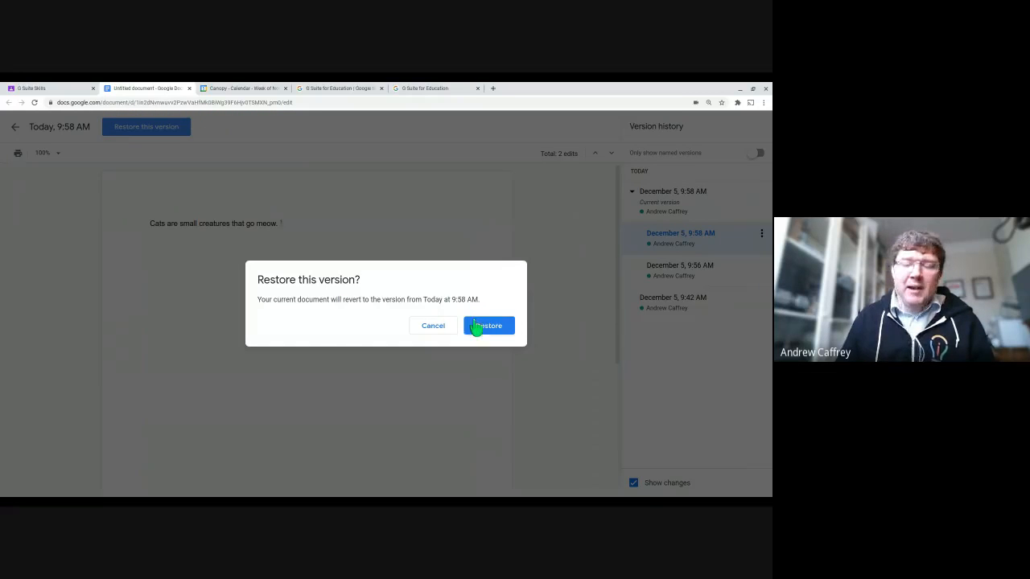
left_click(499, 330)
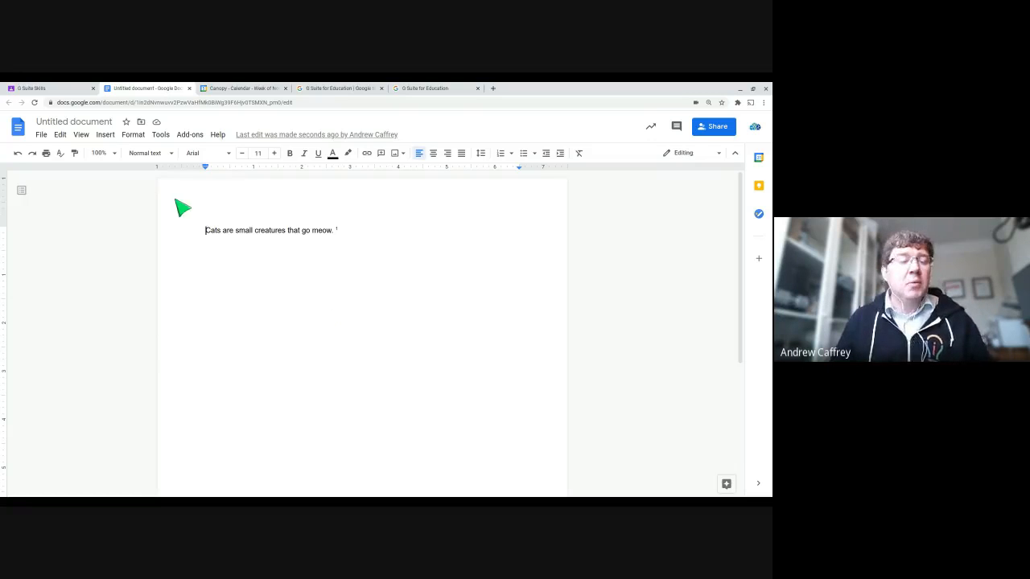
Browse the add-ons available for Docs, such as Lucidchart, MathType and Easy Accents, and close the add-on store.
left_click(190, 135)
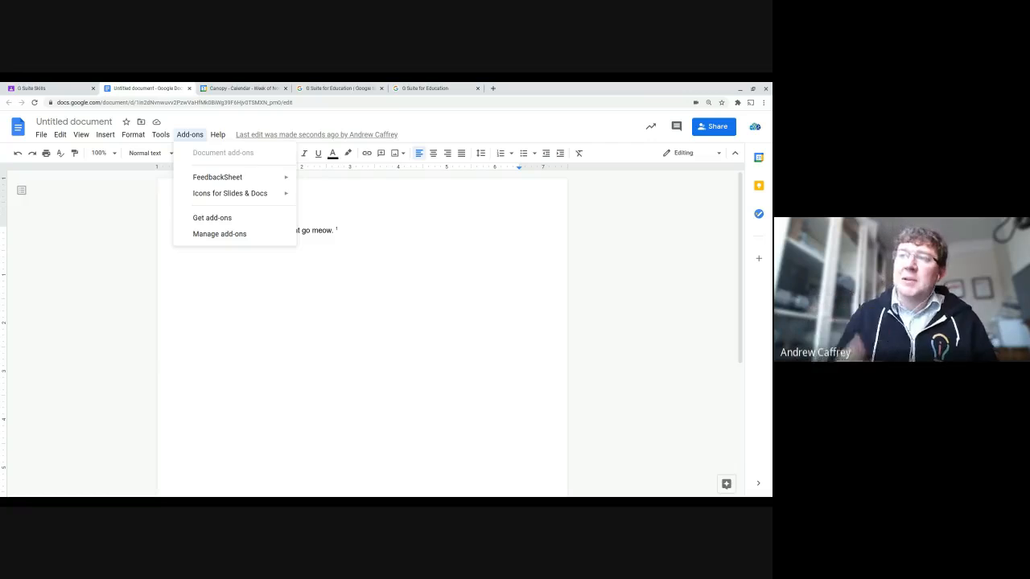
left_click(237, 222)
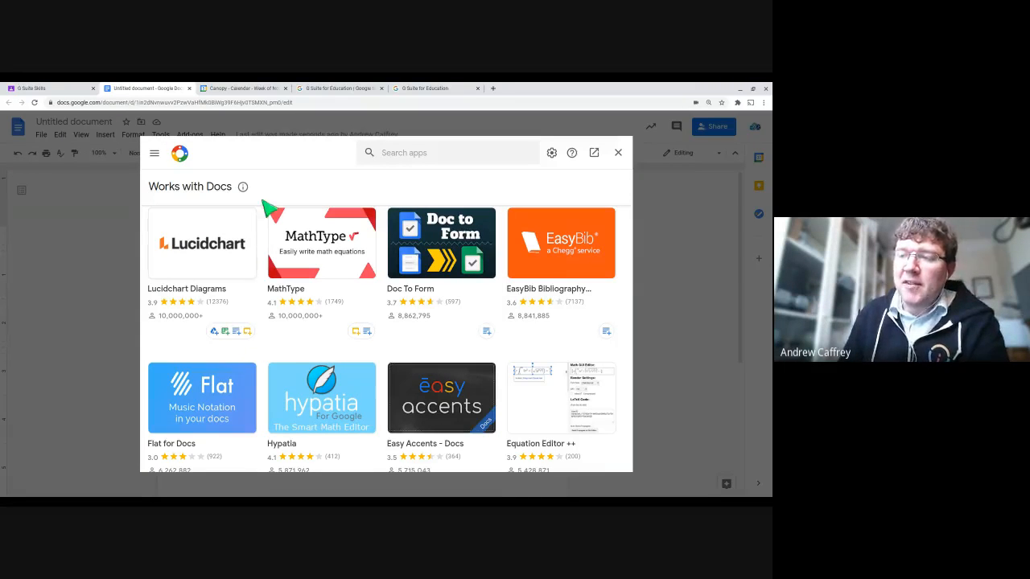
scroll(157, 375, "down", 1)
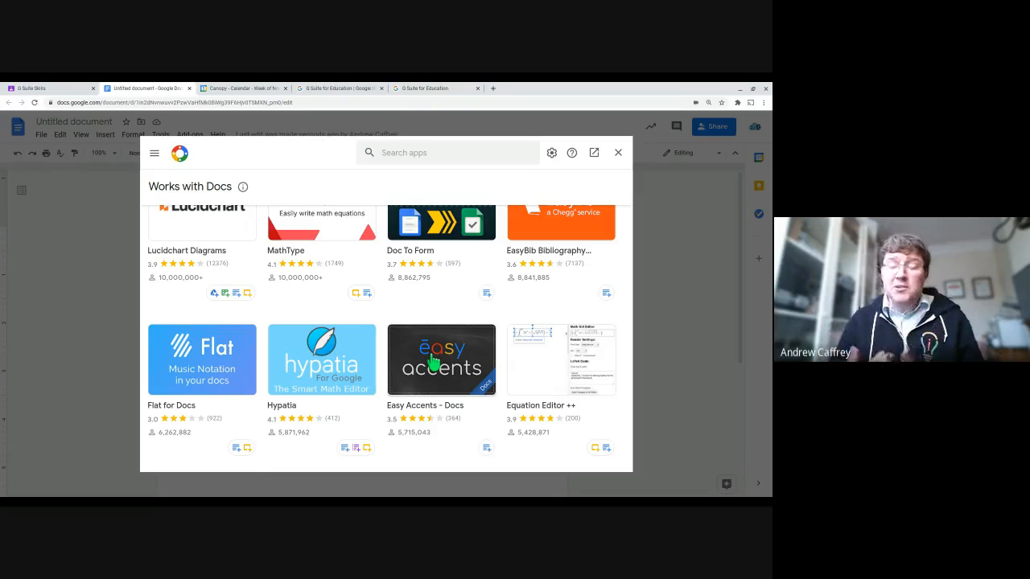
scroll(395, 375, "up", 1)
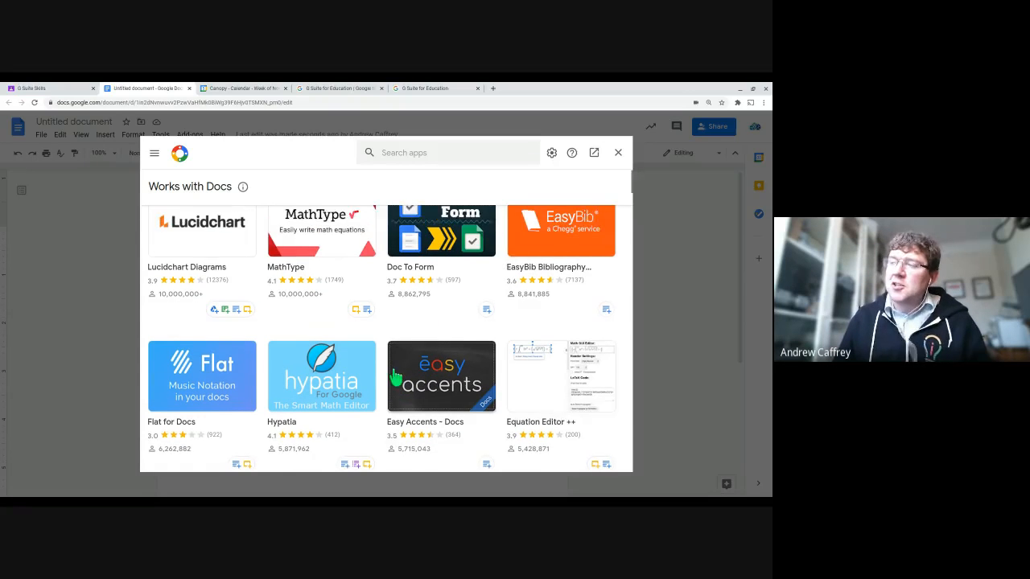
scroll(395, 378, "down", 1)
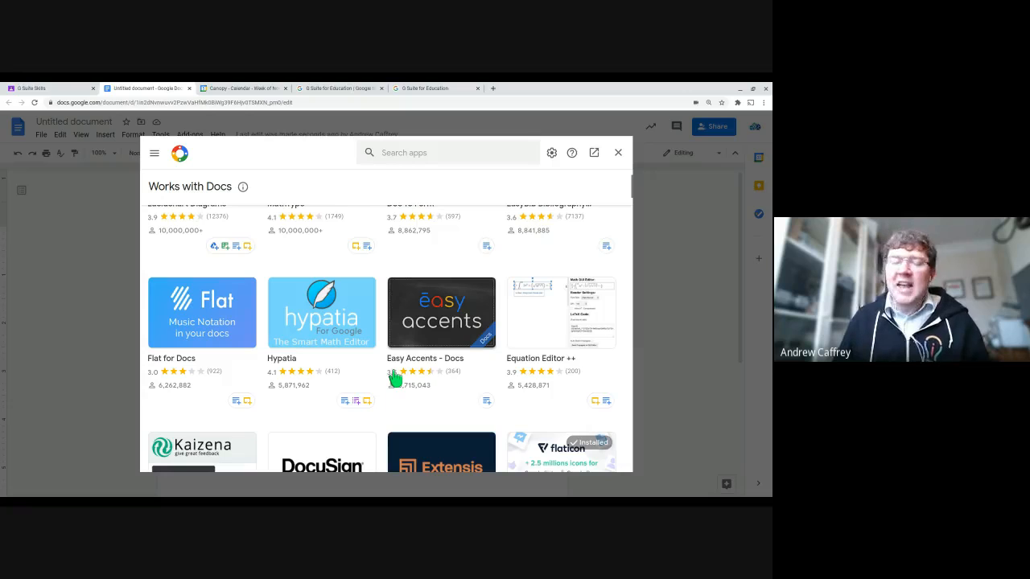
scroll(395, 378, "up", 1)
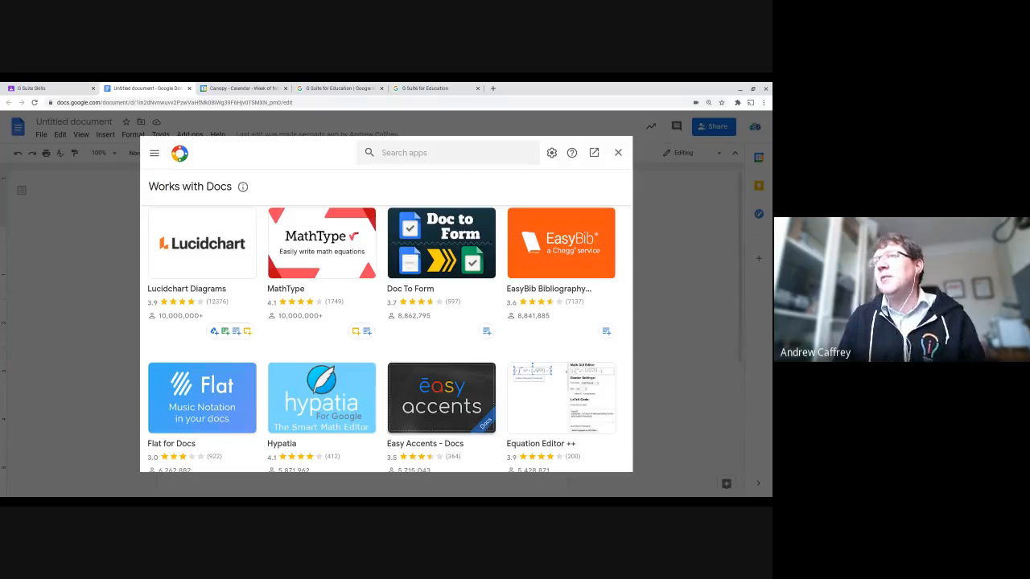
left_click(617, 152)
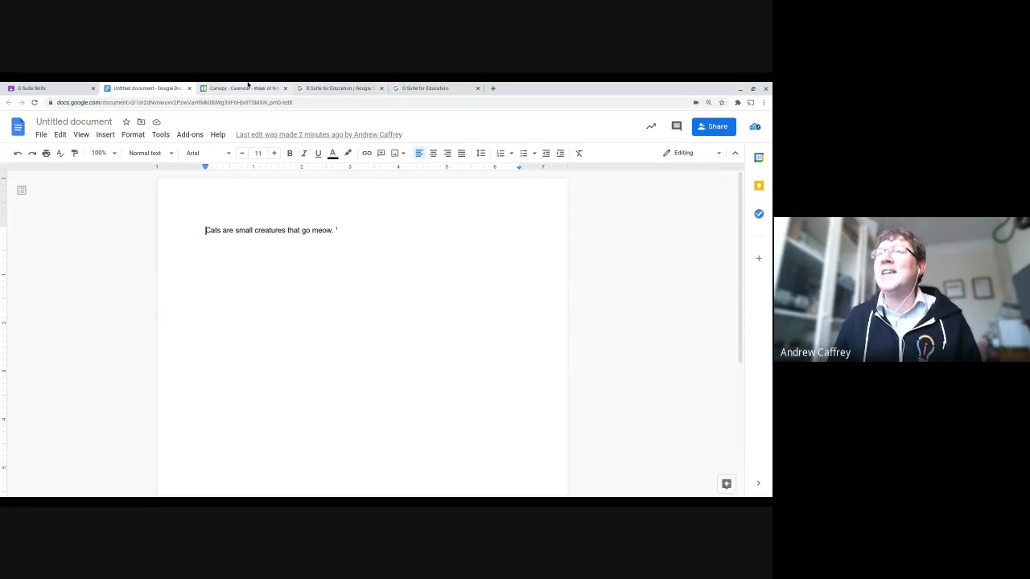
Load jamboard.google.com in place of the G Suite for Education page and create a new jam.
left_click(323, 85)
left_click(319, 104)
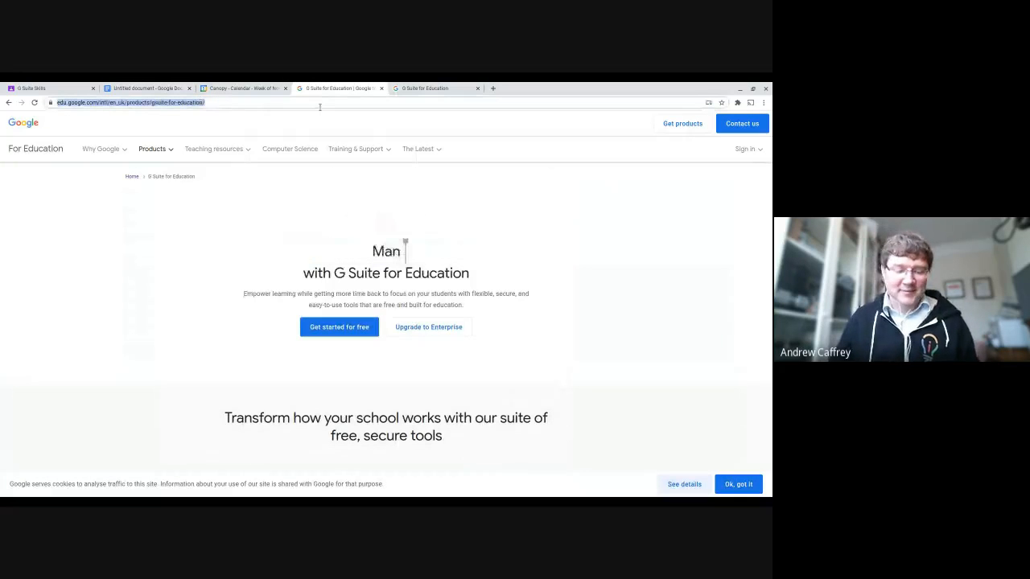
type("jamboard.google.com")
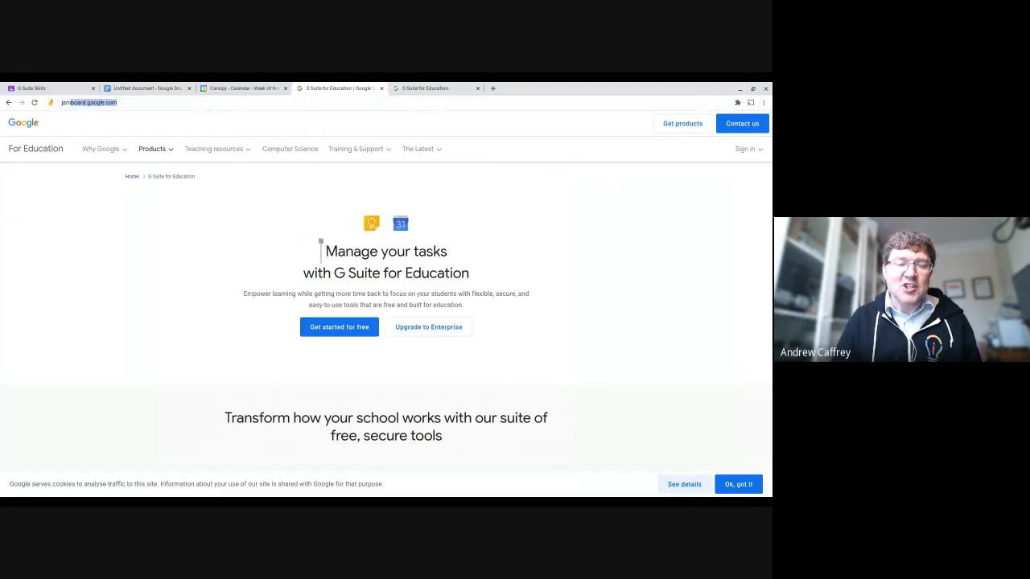
key("Return")
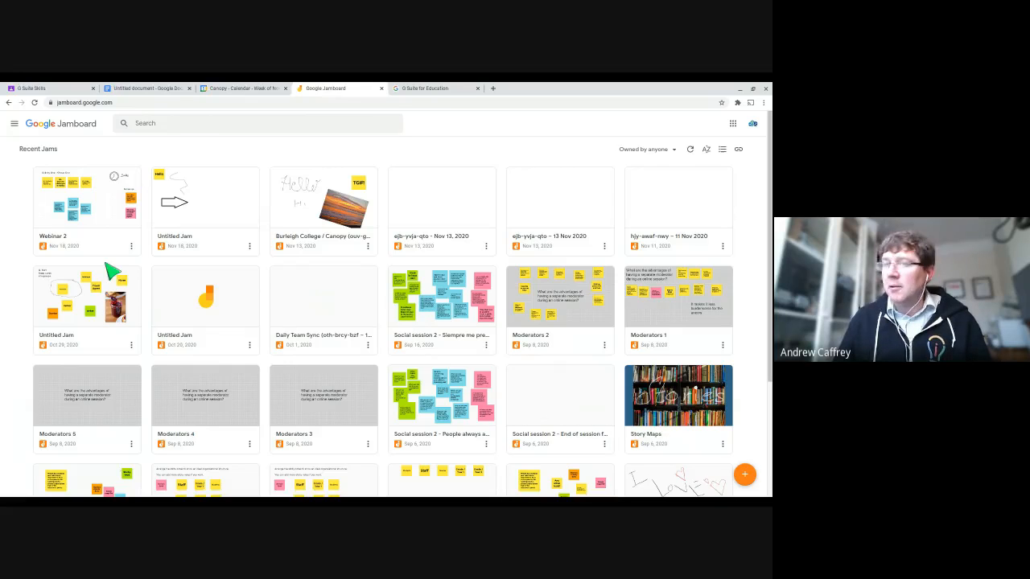
left_click(746, 476)
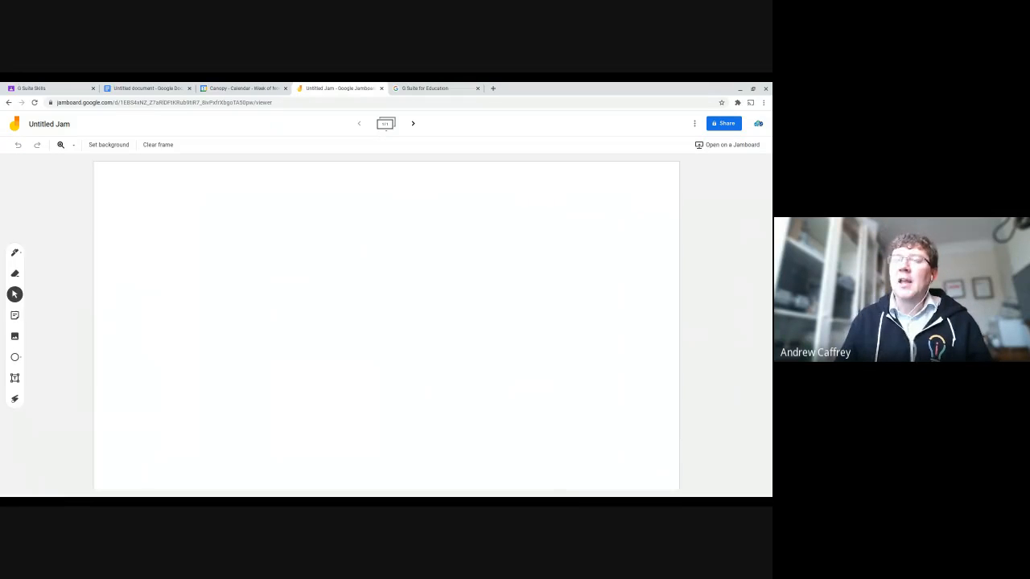
Rename the untitled jam as Geography.
left_click(53, 126)
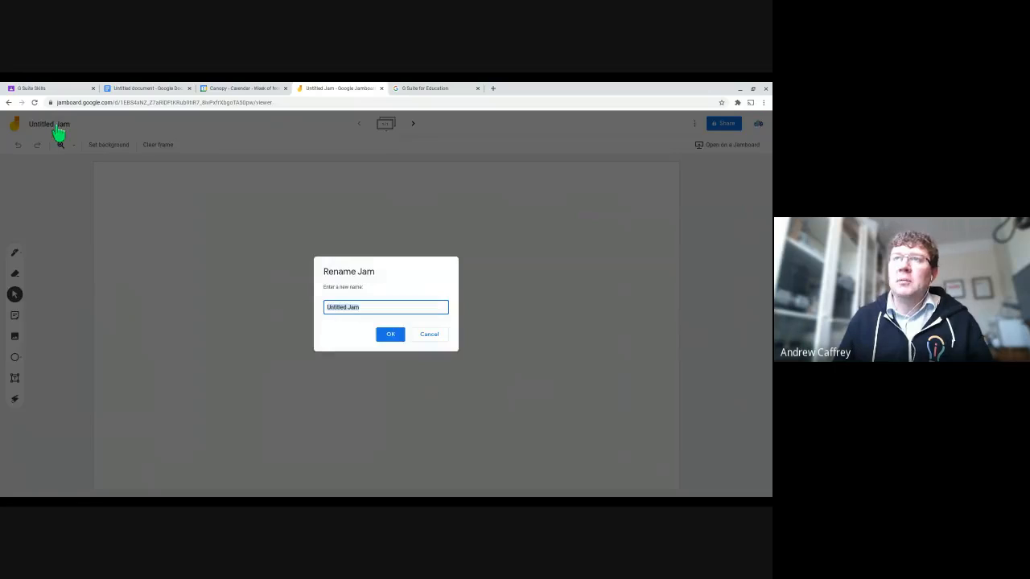
type("Geog")
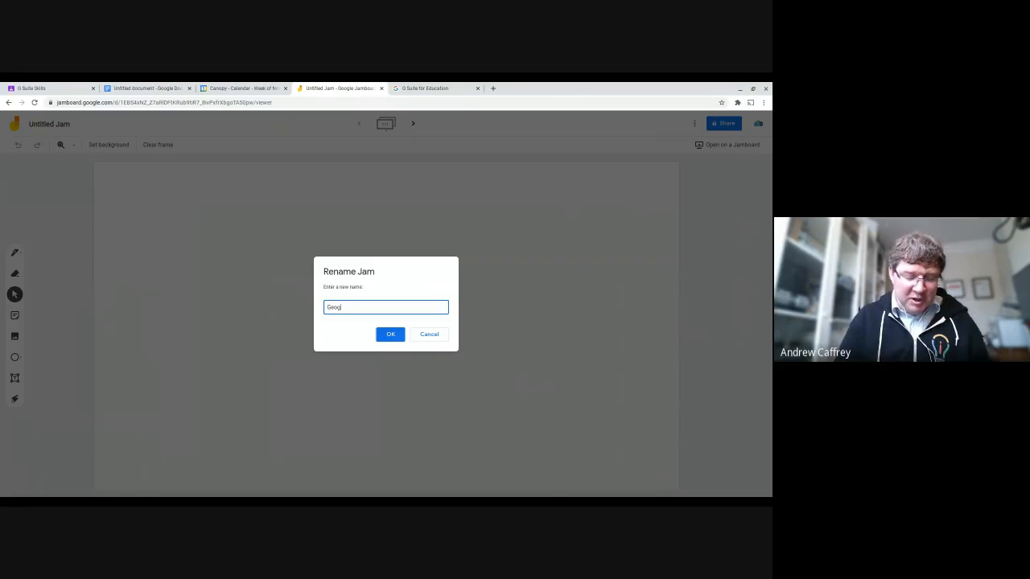
type("raphy")
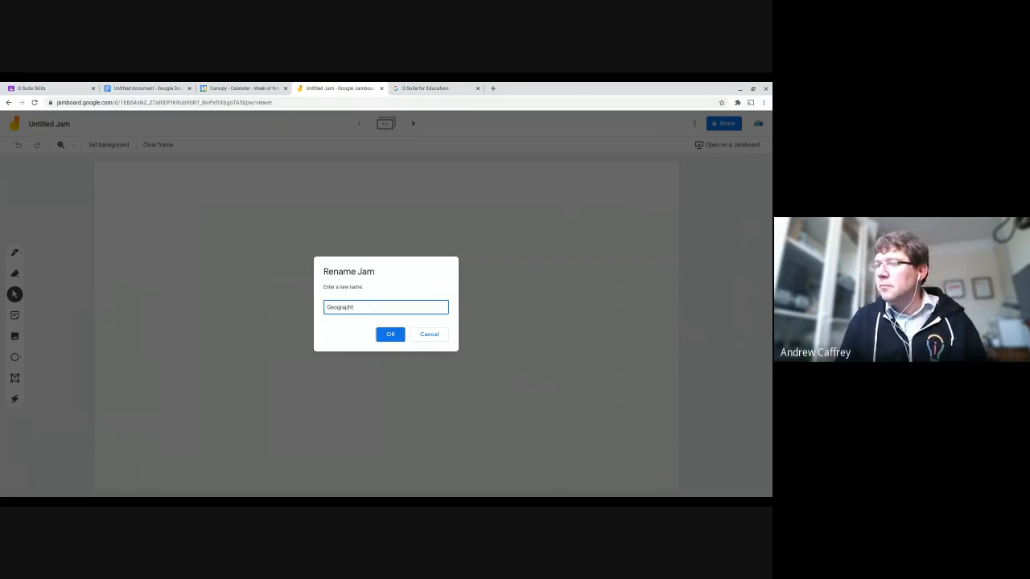
key("BackSpace")
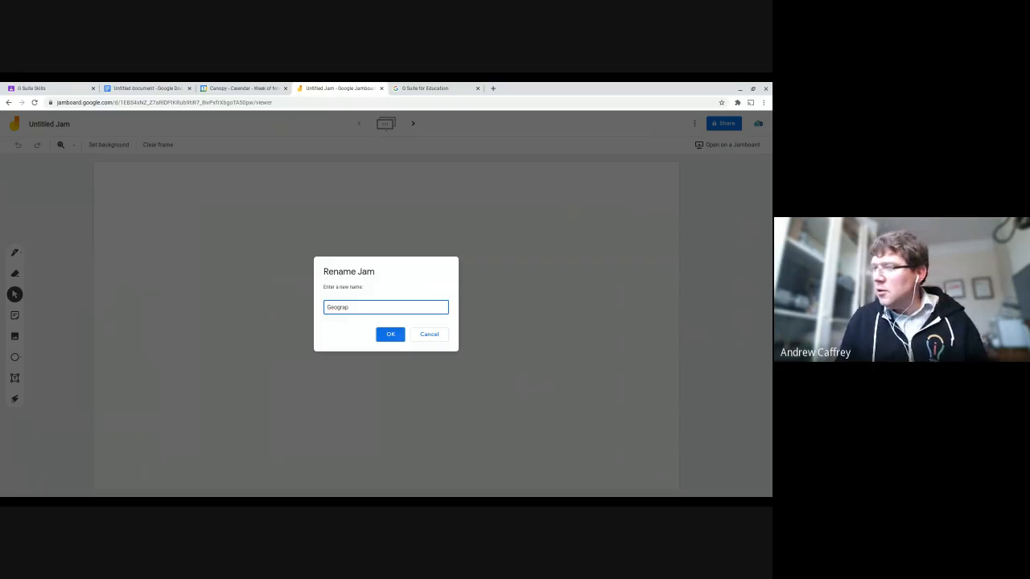
type("hy")
key("Return")
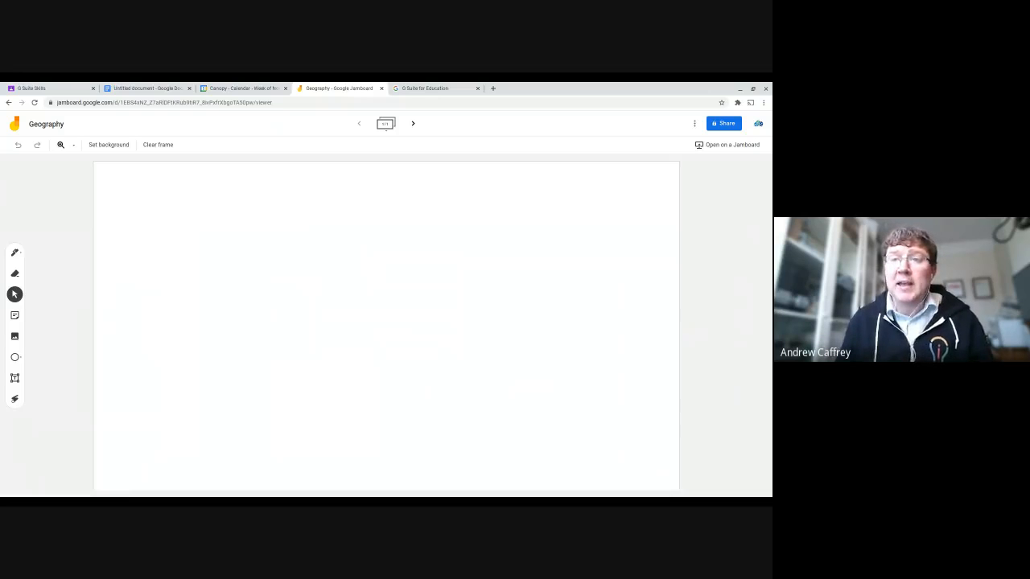
Add a text box reading "Geography" and move it to the frame's upper-left corner as a heading.
left_click(14, 381)
left_click_drag(117, 193, 243, 234)
left_click(15, 378)
type("Ge")
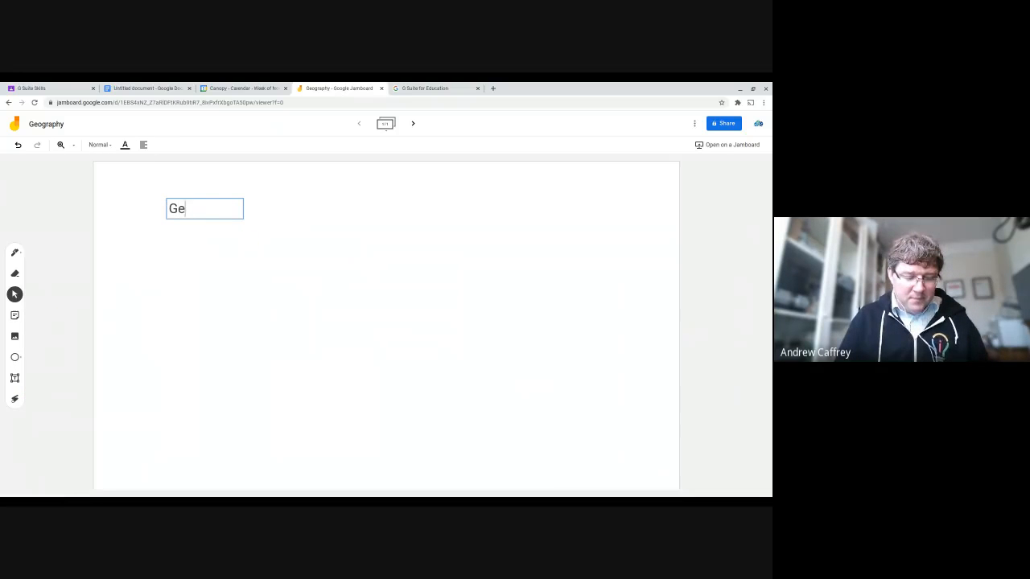
type("ography")
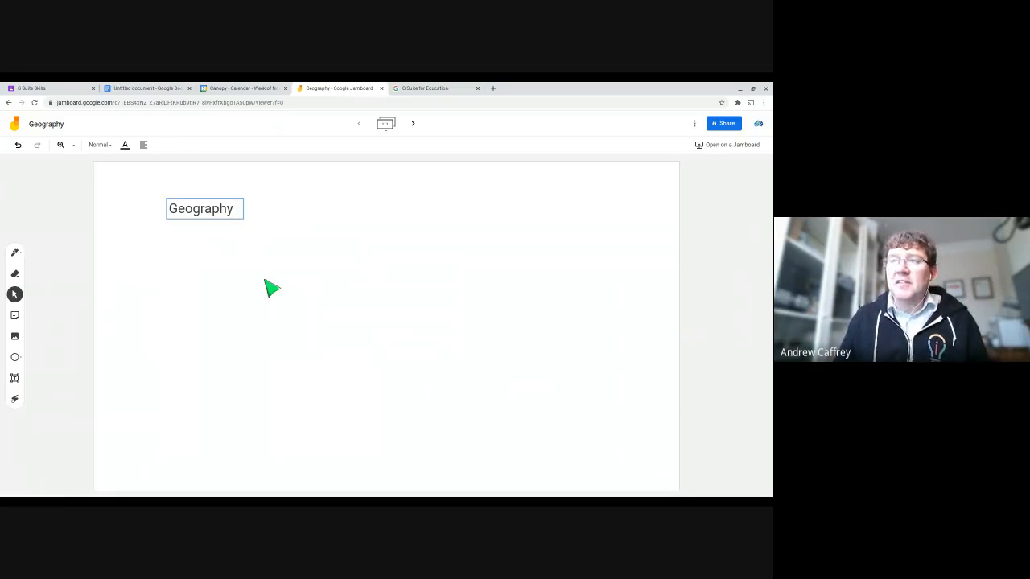
left_click(271, 287)
left_click(207, 212)
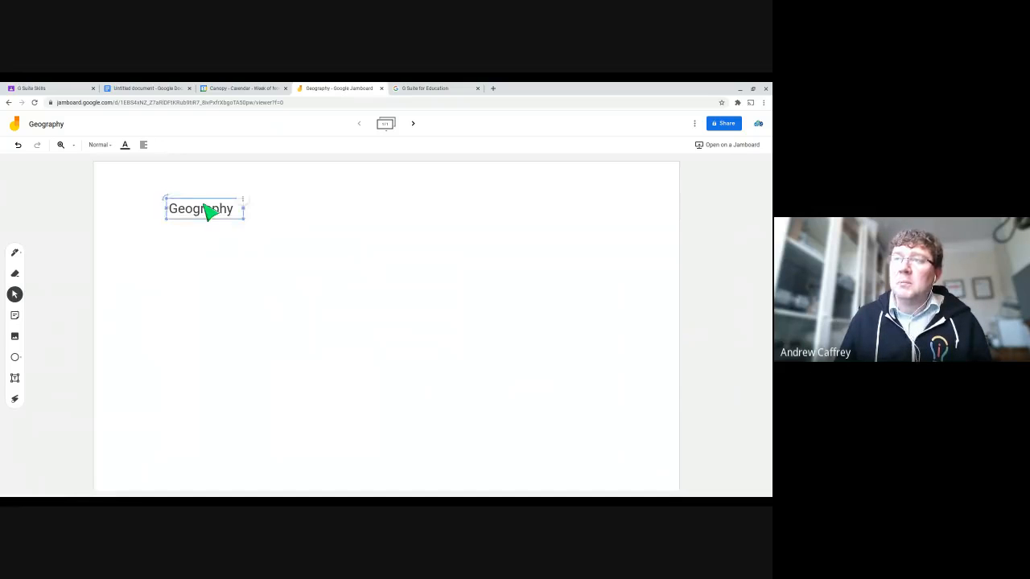
left_click_drag(206, 212, 157, 197)
left_click(198, 321)
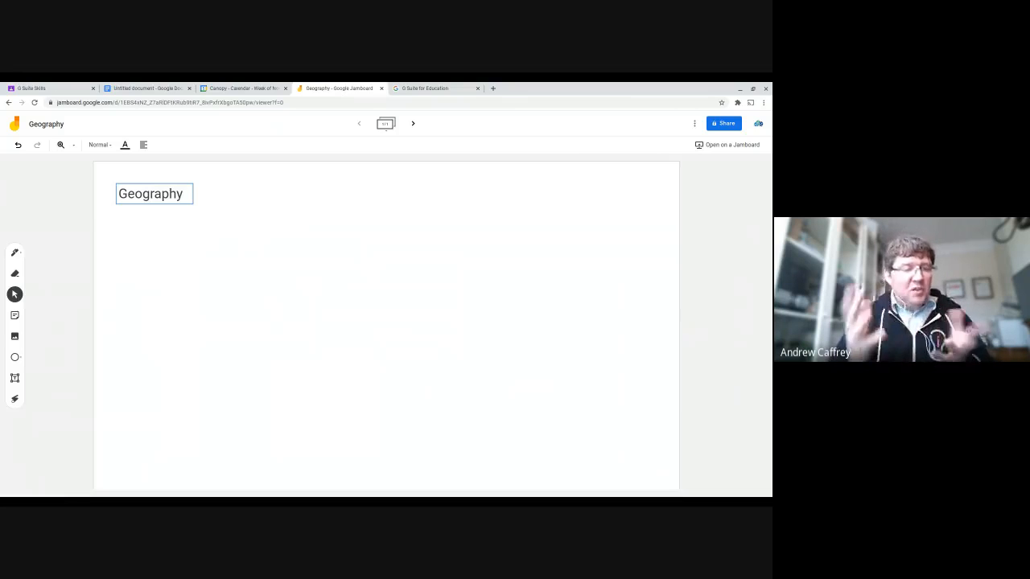
Draw a freehand elongated loop with a short line inside it below the Geography heading, using the black pen.
left_click(16, 258)
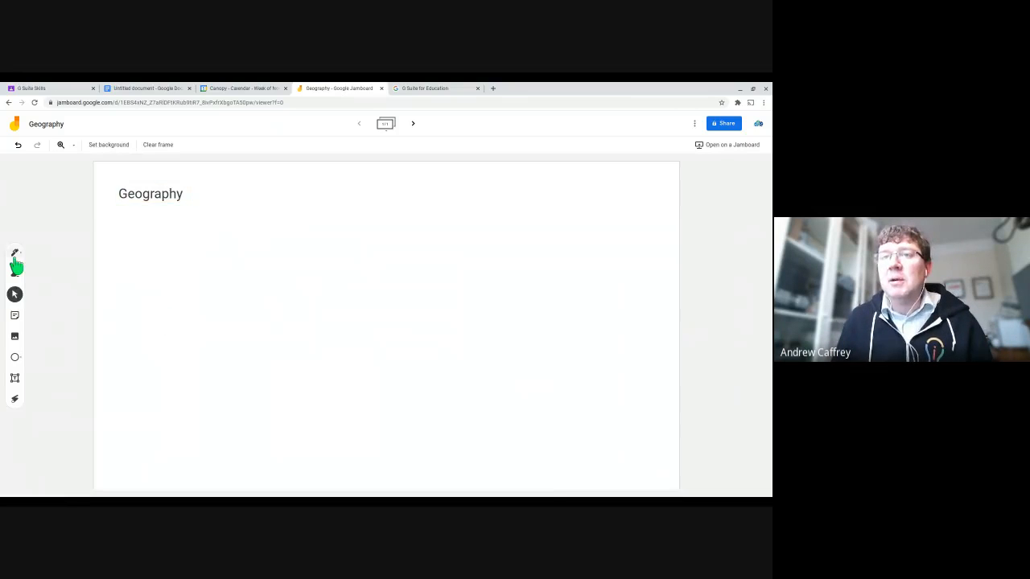
left_click(14, 254)
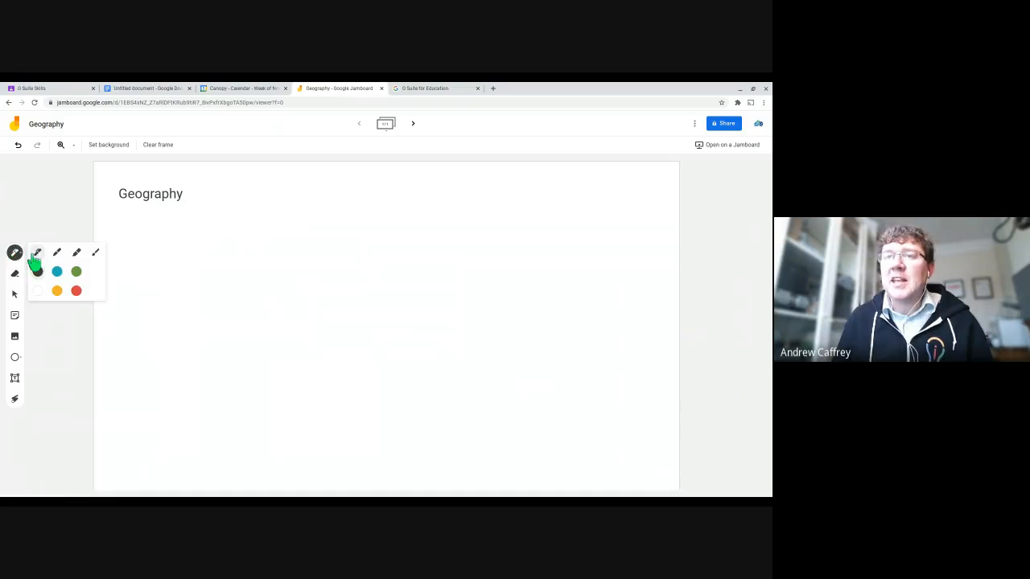
mouse_move(201, 241)
left_mouse_down()
mouse_move(257, 266)
mouse_move(191, 221)
mouse_move(281, 271)
mouse_move(266, 250)
left_mouse_up()
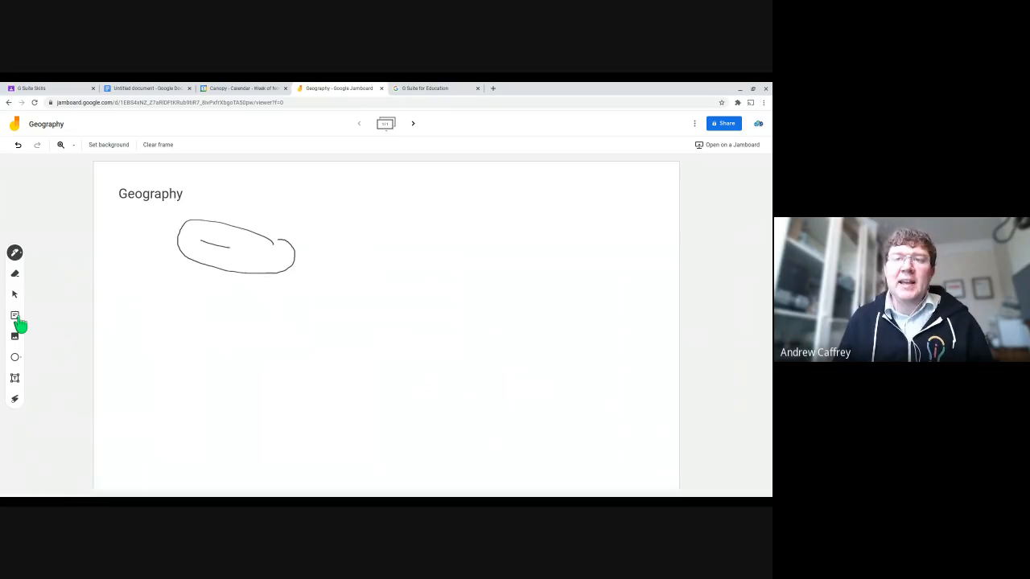
Add three yellow sticky notes reading "Erosion", "Deposition" and "Transport" to the frame.
left_click(18, 323)
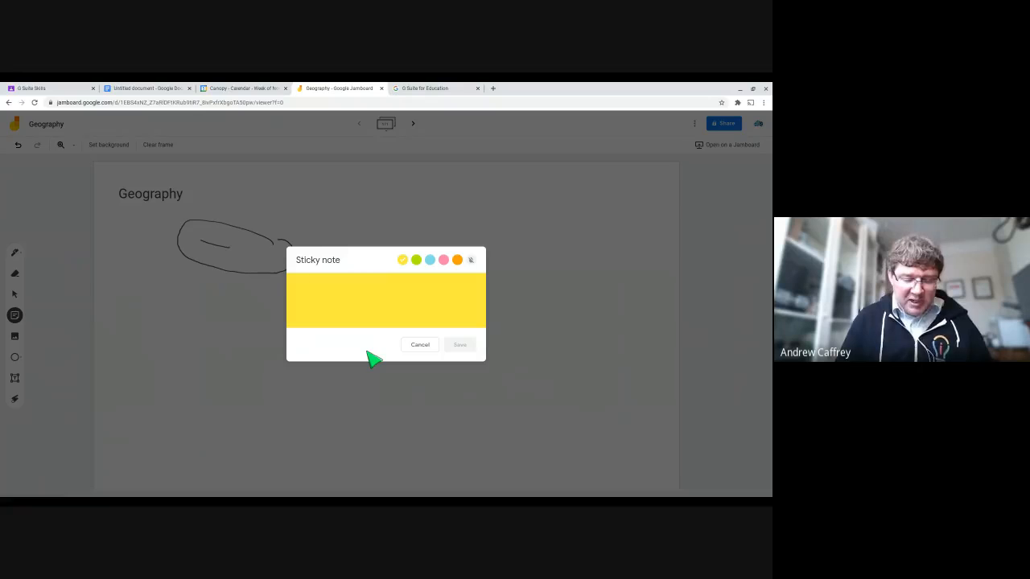
type("Erosion")
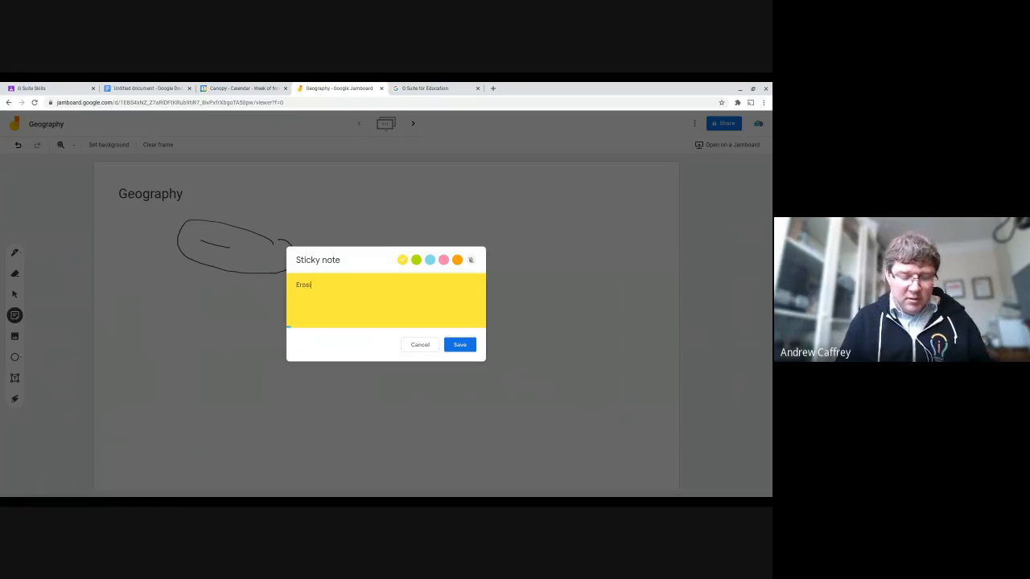
left_click(456, 352)
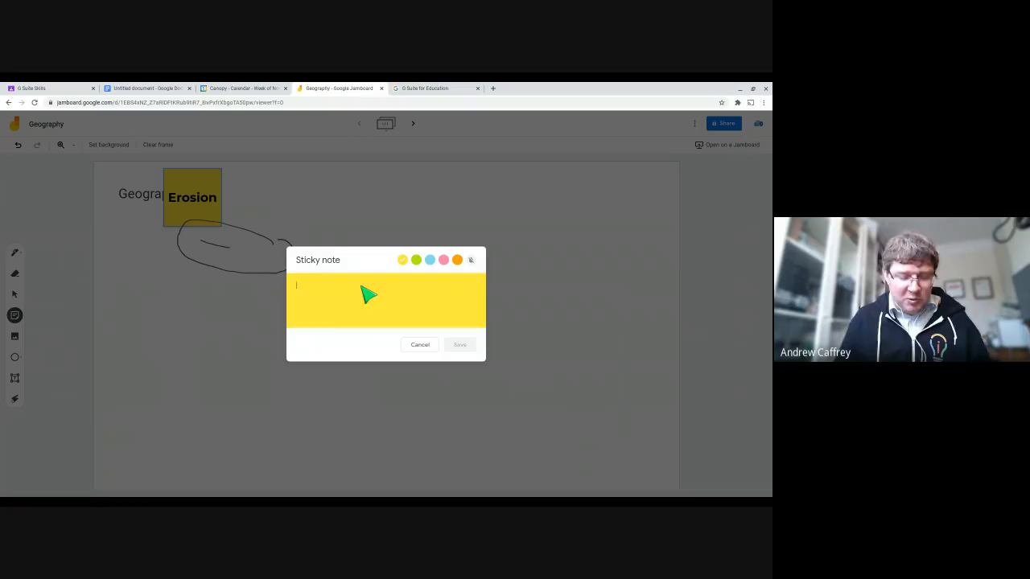
type("Deposition")
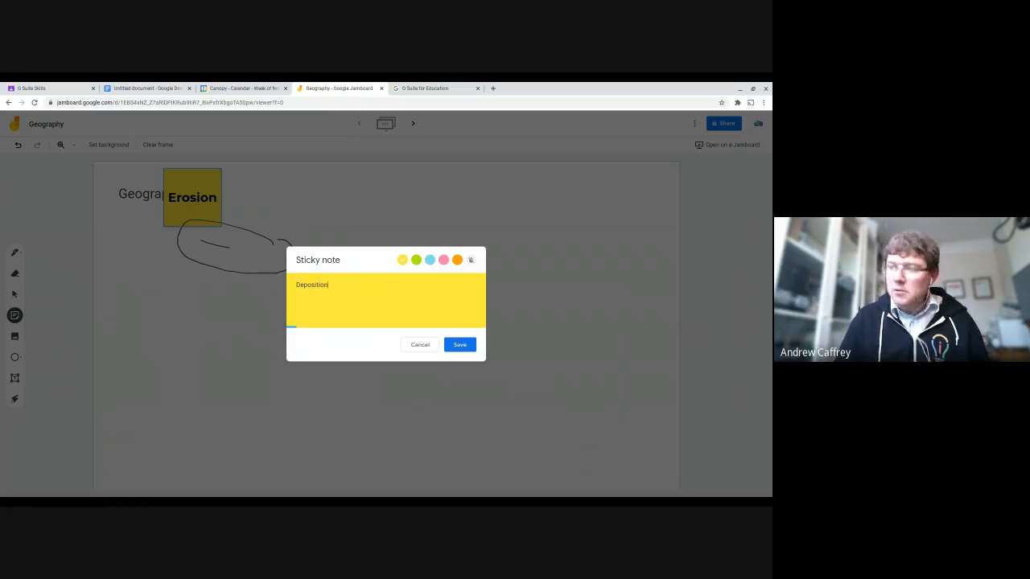
type("\\")
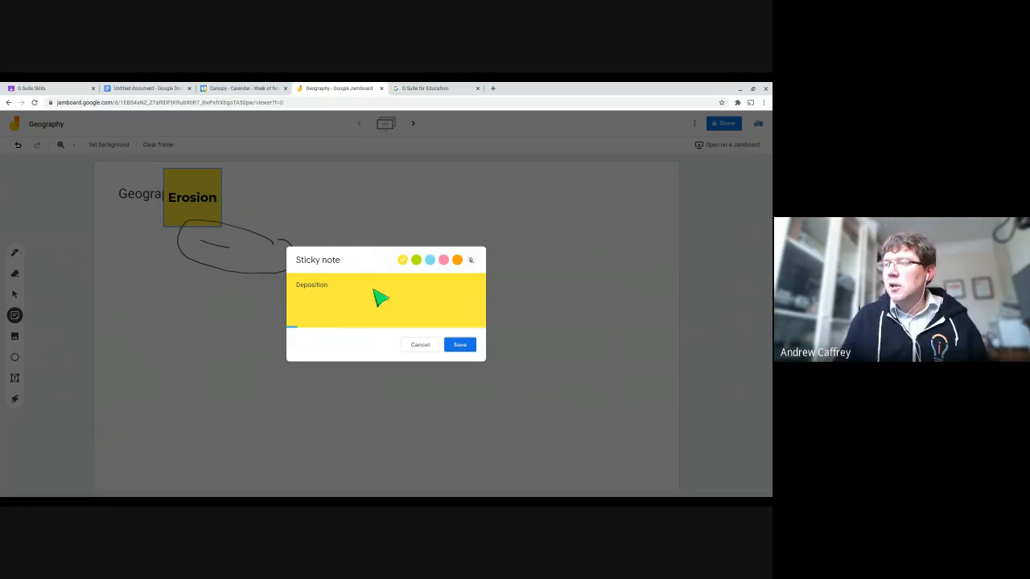
left_click(460, 347)
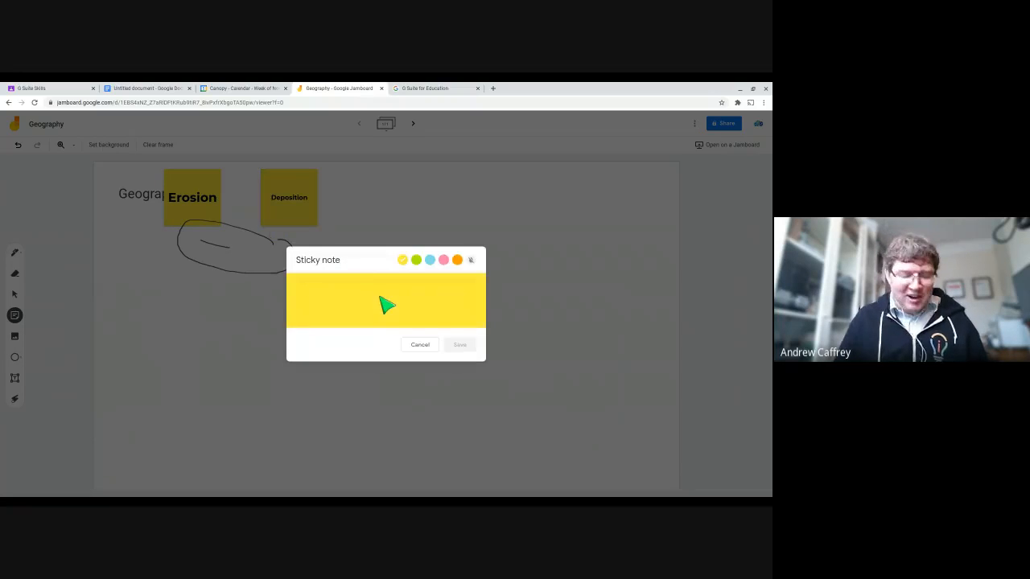
type("Transport")
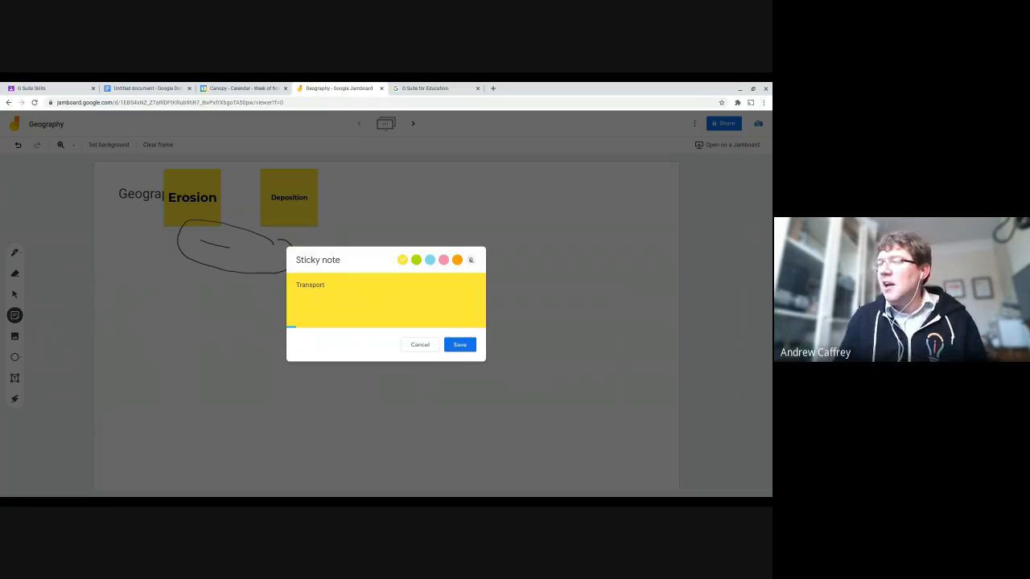
left_click(462, 343)
left_click(136, 419)
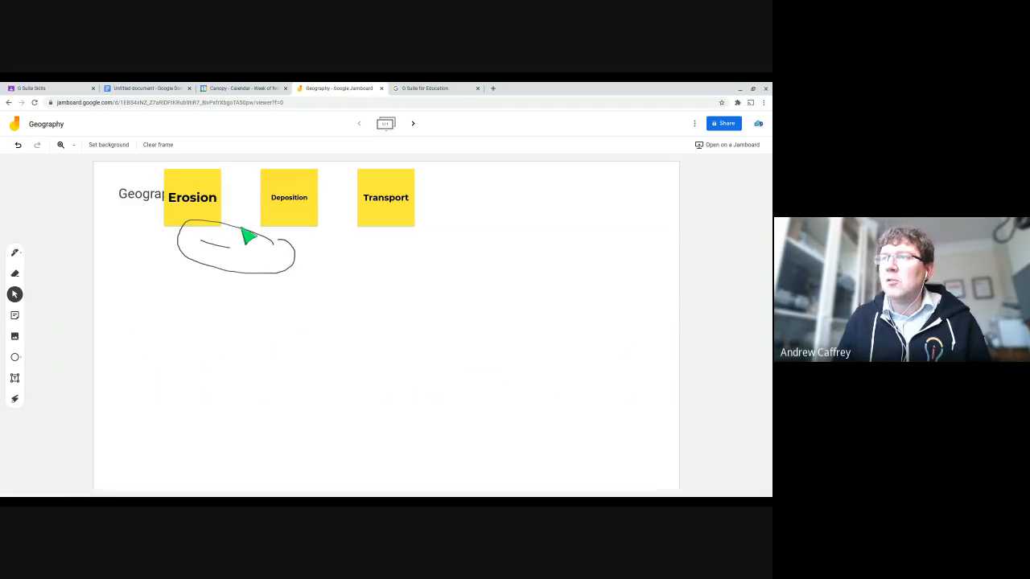
Spread out the sticky notes: Erosion below the drawn loop, Deposition to its right, and Transport near the frame's lower-left corner.
left_click_drag(206, 221, 293, 350)
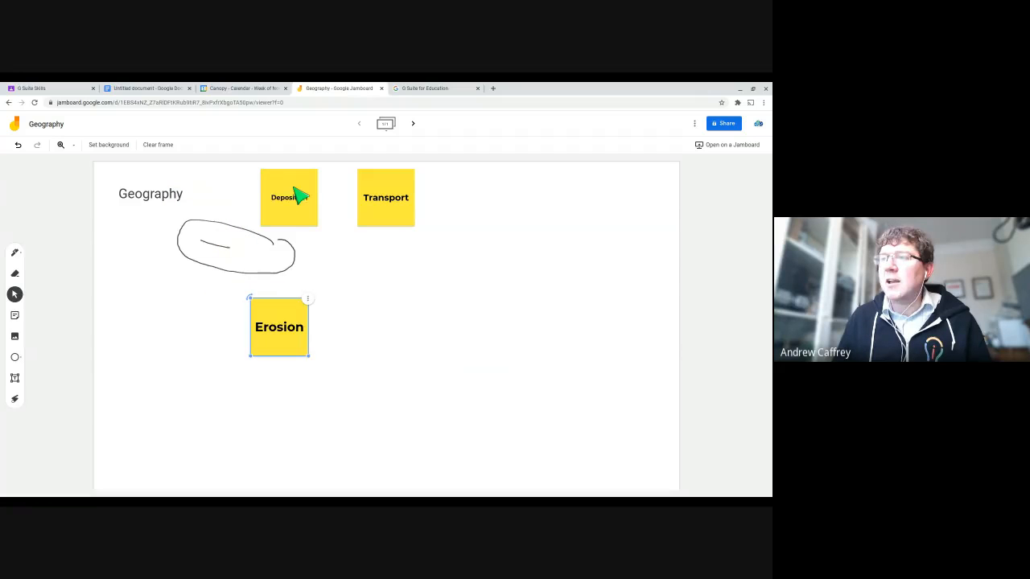
left_click_drag(300, 195, 439, 322)
left_click_drag(411, 216, 195, 443)
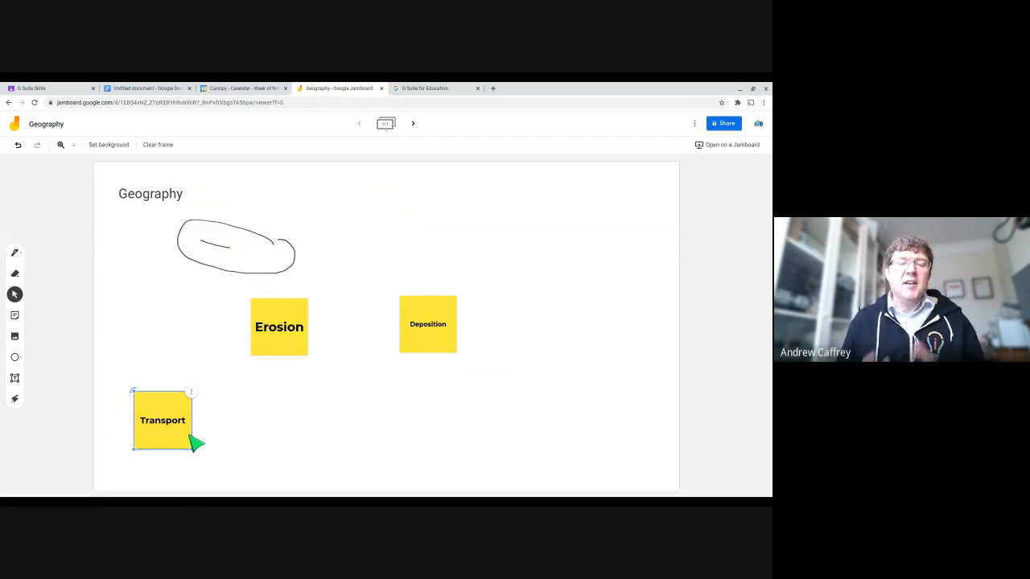
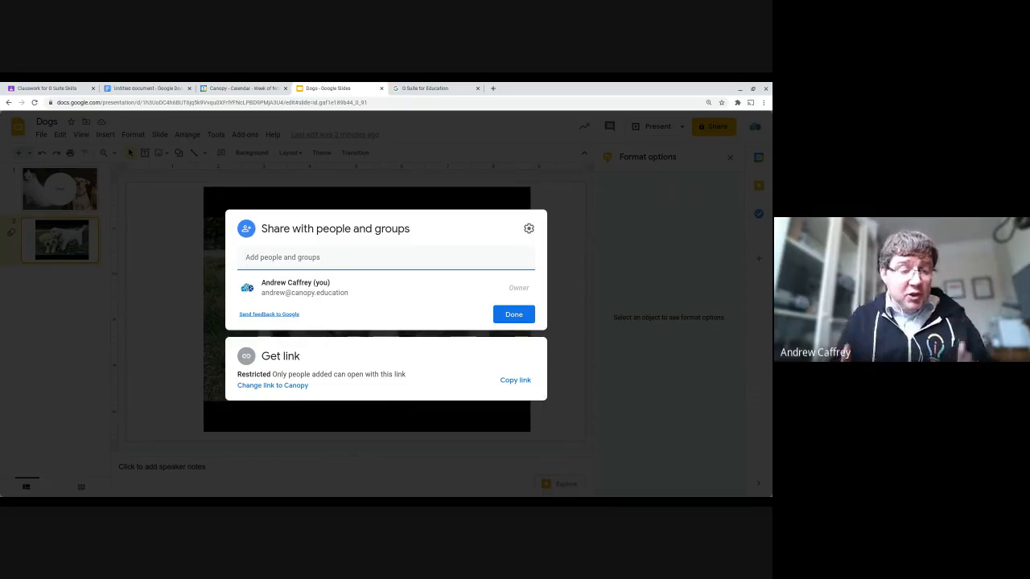
Add a colleague as a recipient in the sharing dialog and review the Viewer, Commenter and Editor permission choices.
type("jess")
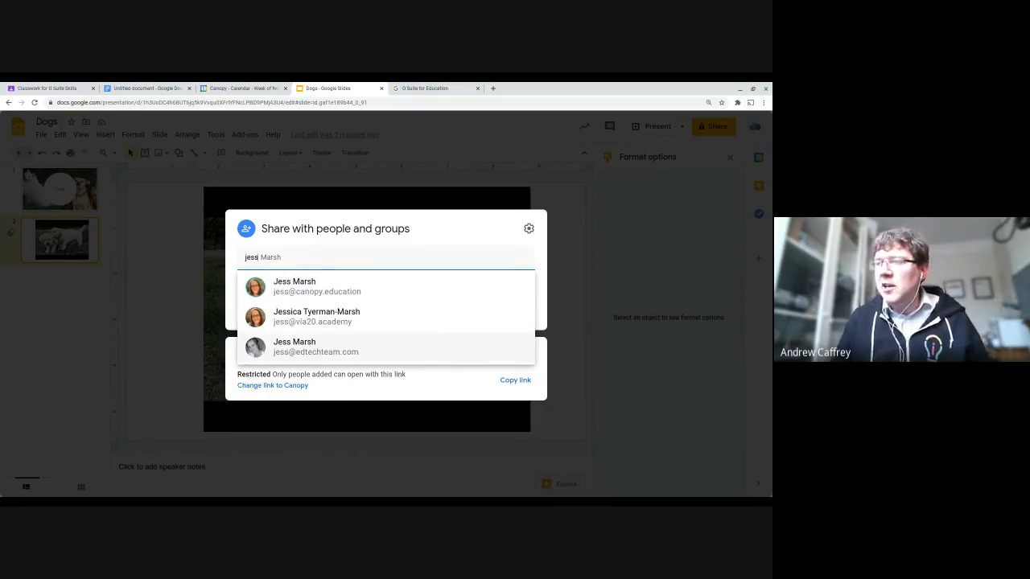
left_click(351, 294)
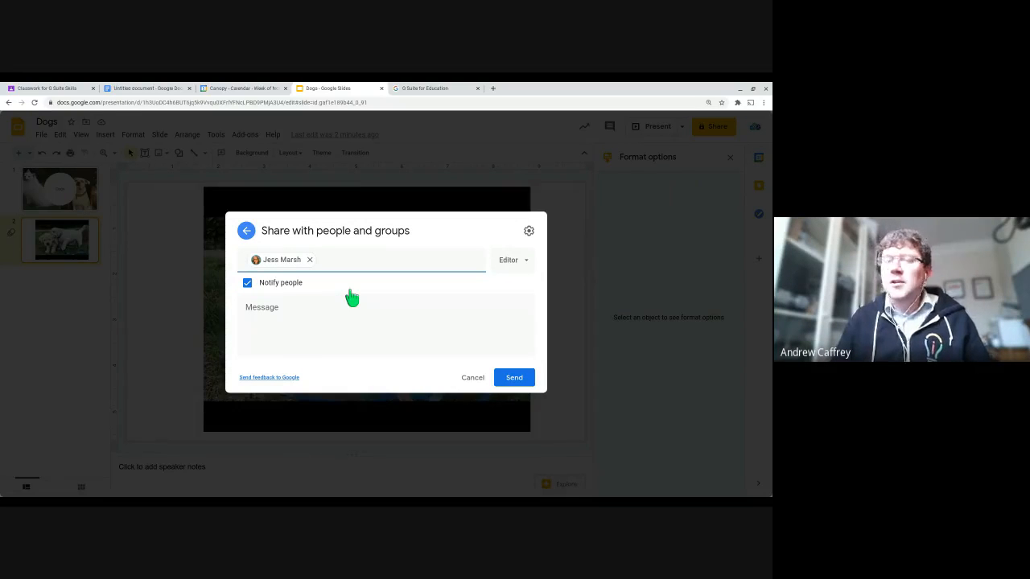
left_click(525, 263)
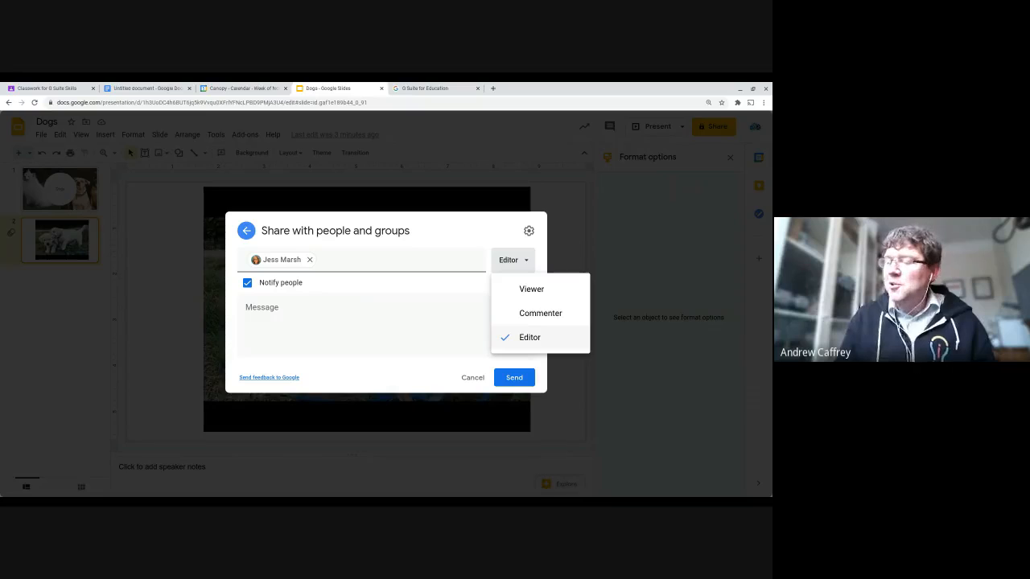
left_click(476, 322)
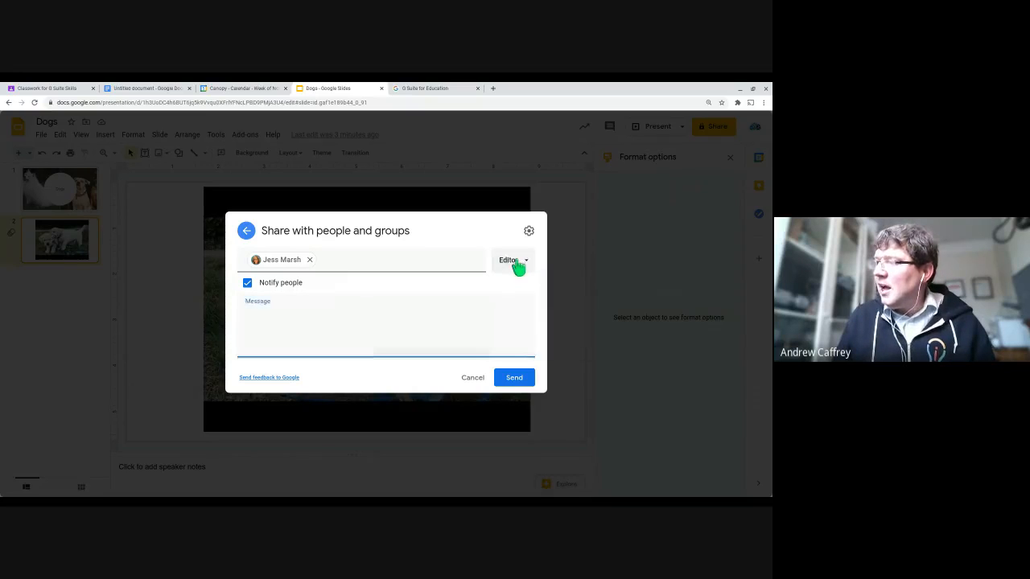
left_click(513, 261)
left_click(341, 324)
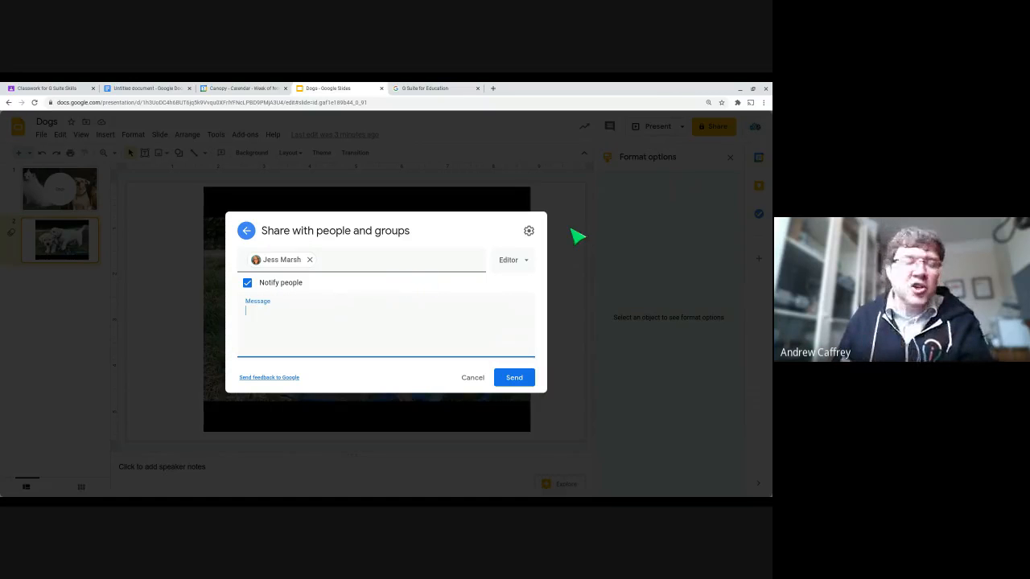
Disable resharing by editors and the download, print and copy option for viewers and commenters, and leave the recipient entry without sending.
left_click(528, 232)
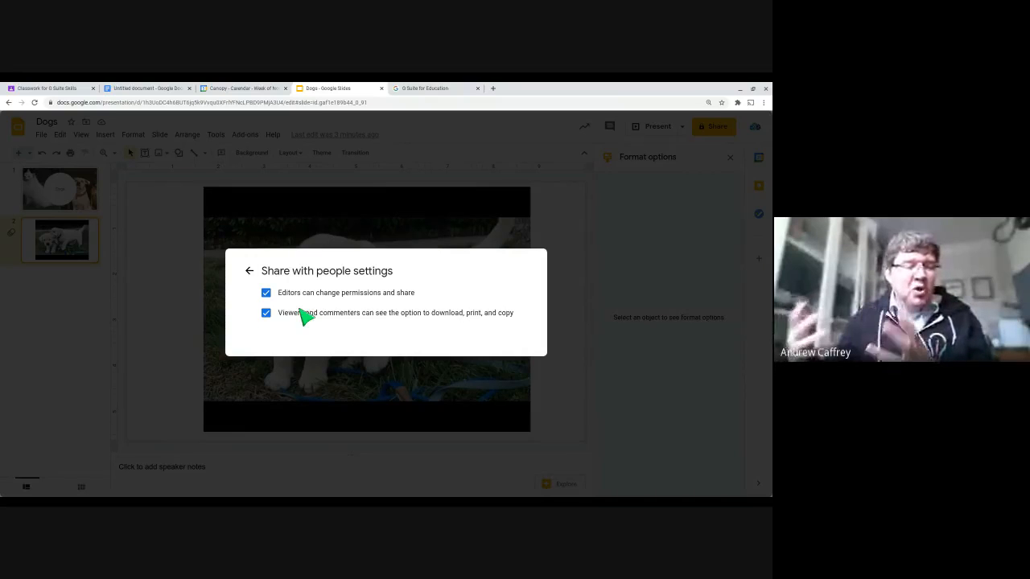
left_click(265, 295)
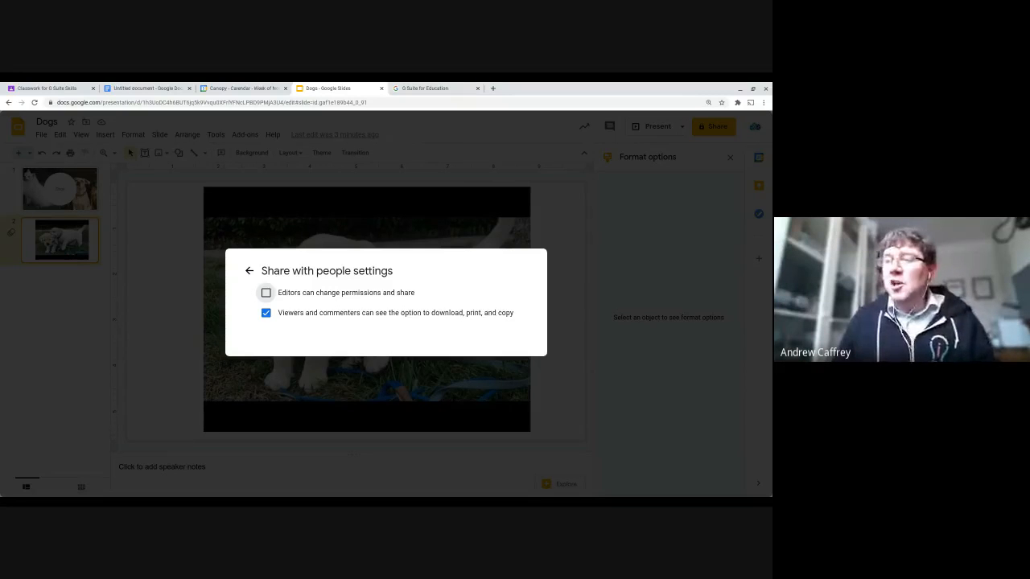
left_click(266, 315)
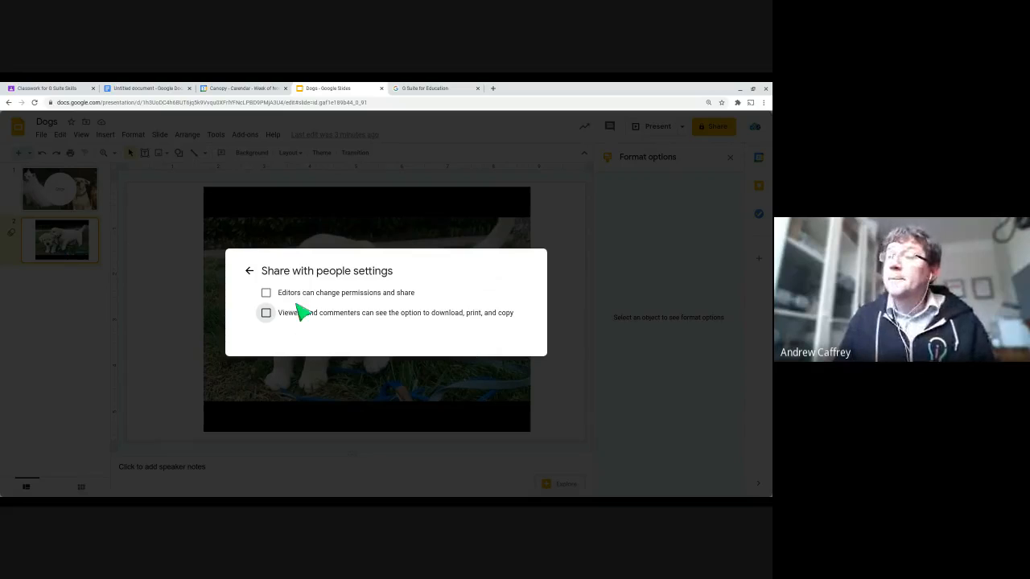
left_click(249, 271)
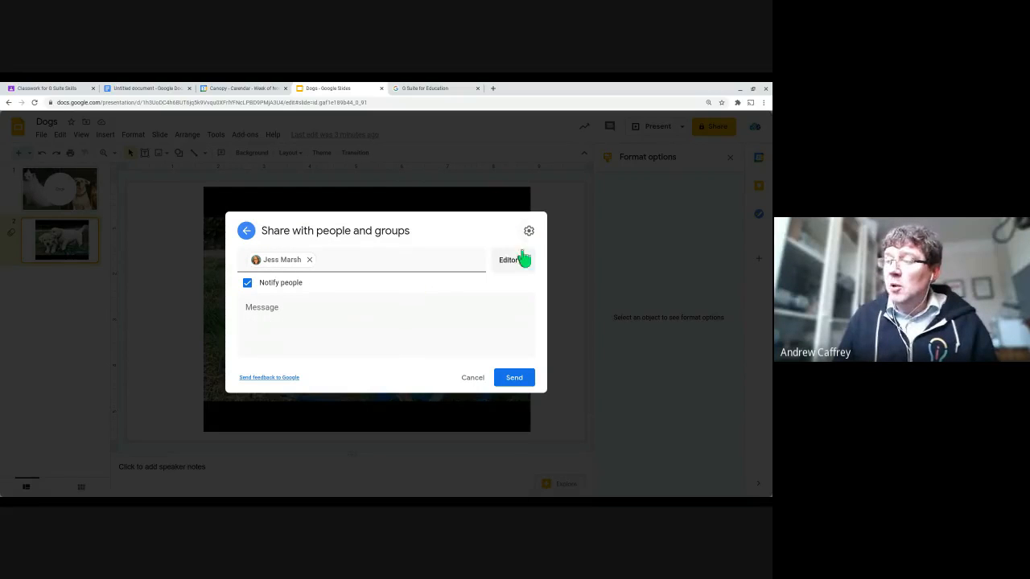
left_click(244, 230)
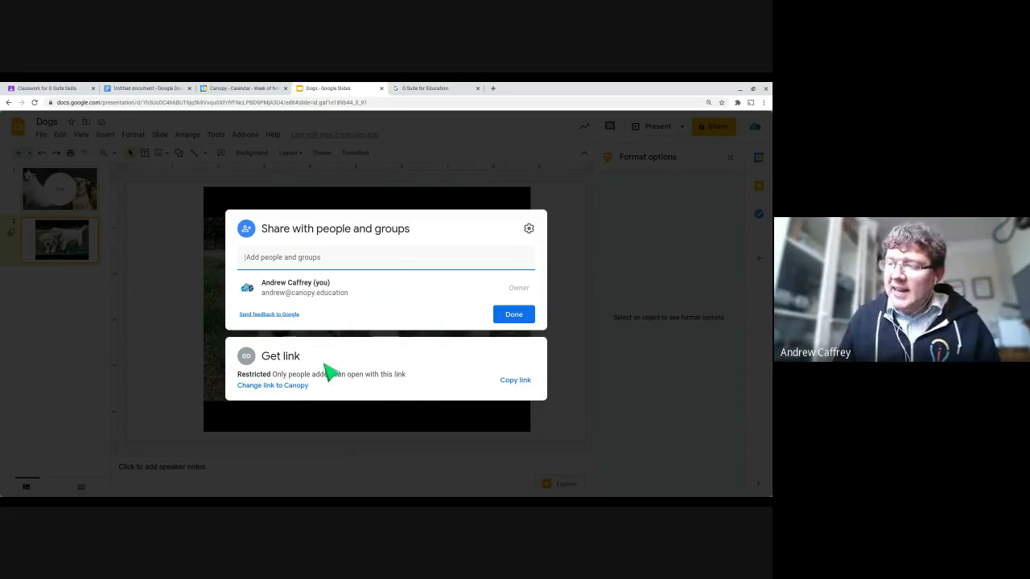
Set the presentation's link access to Anyone with the link as Viewer, copy the link and finish sharing.
left_click(272, 386)
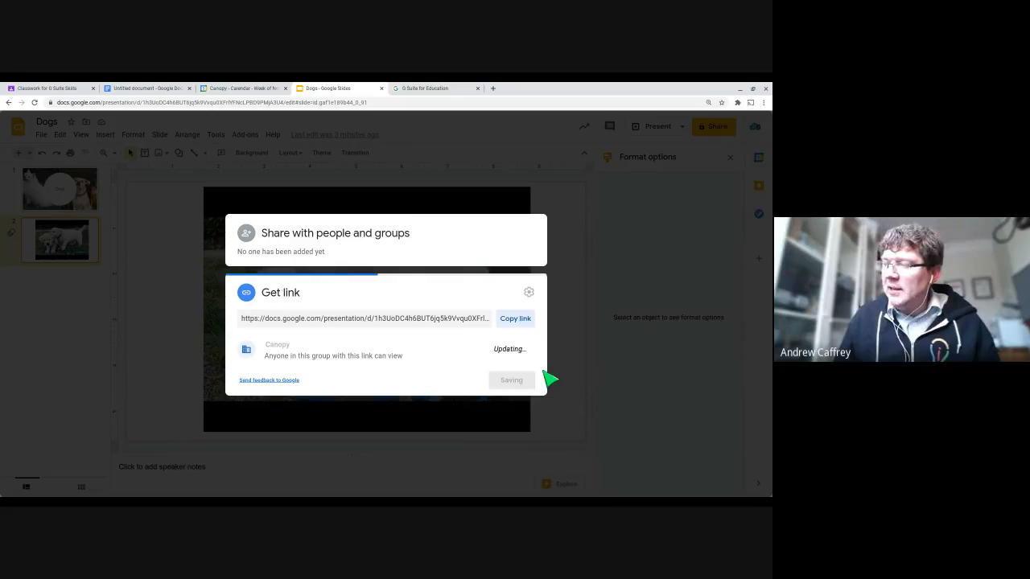
left_click(325, 320)
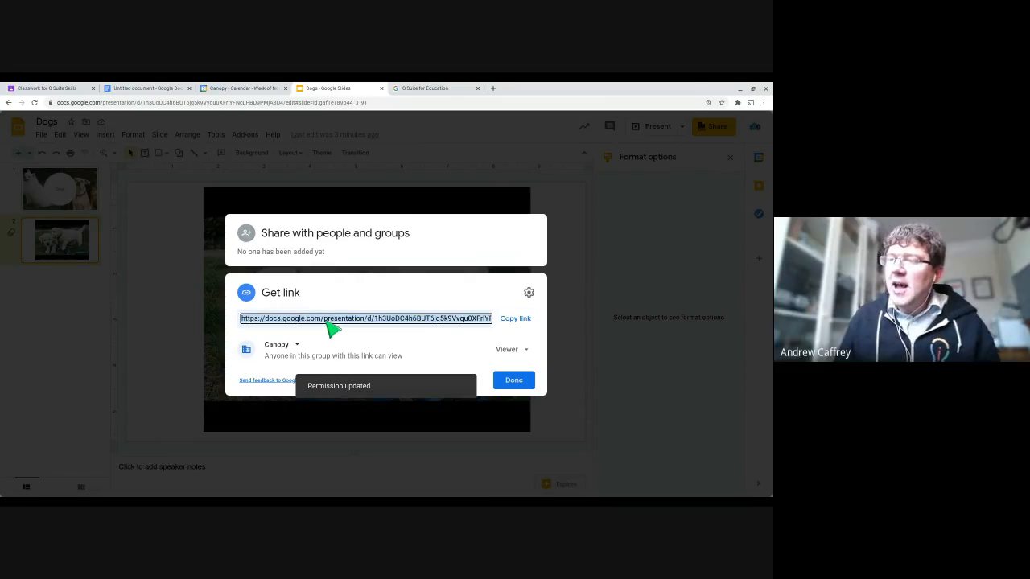
left_click(279, 346)
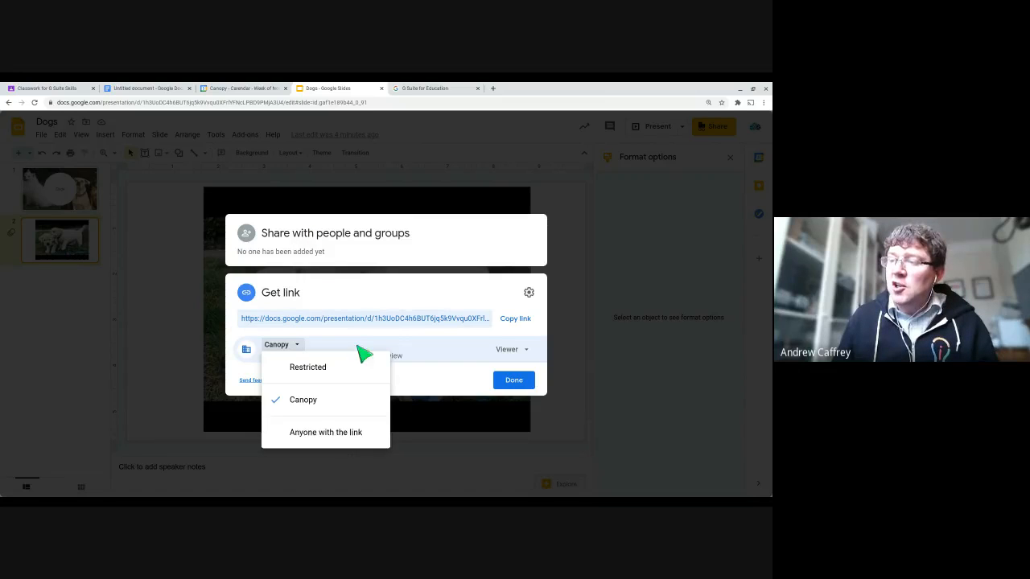
left_click(323, 441)
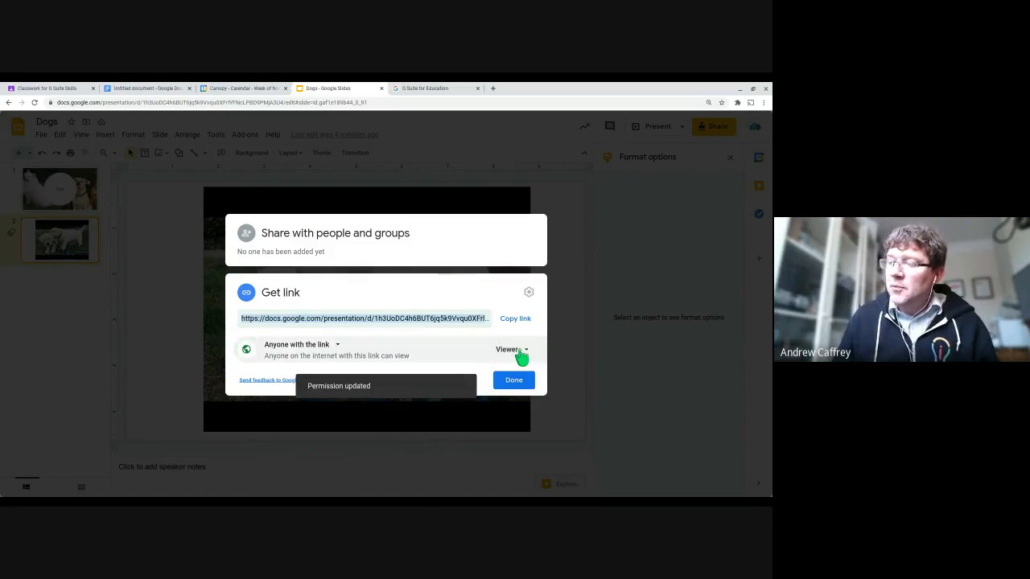
left_click(519, 321)
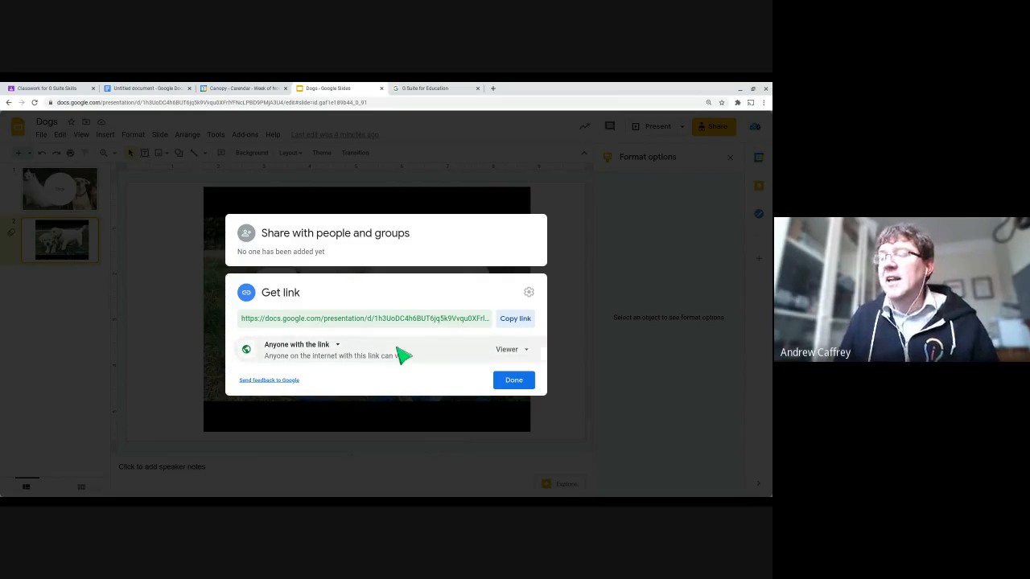
left_click(515, 383)
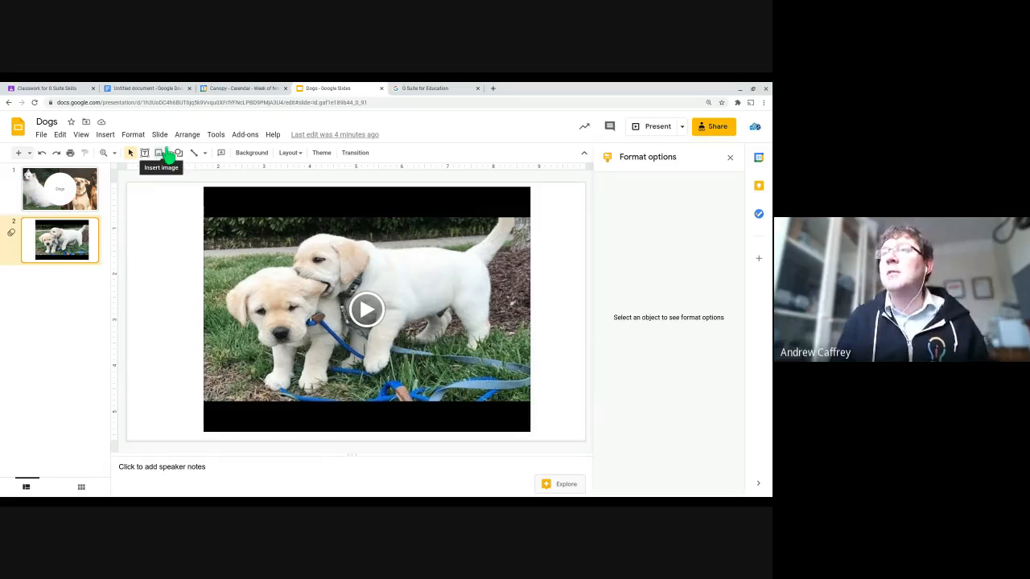
Go to drive.google.com and create a new Google Forms form.
left_click(298, 103)
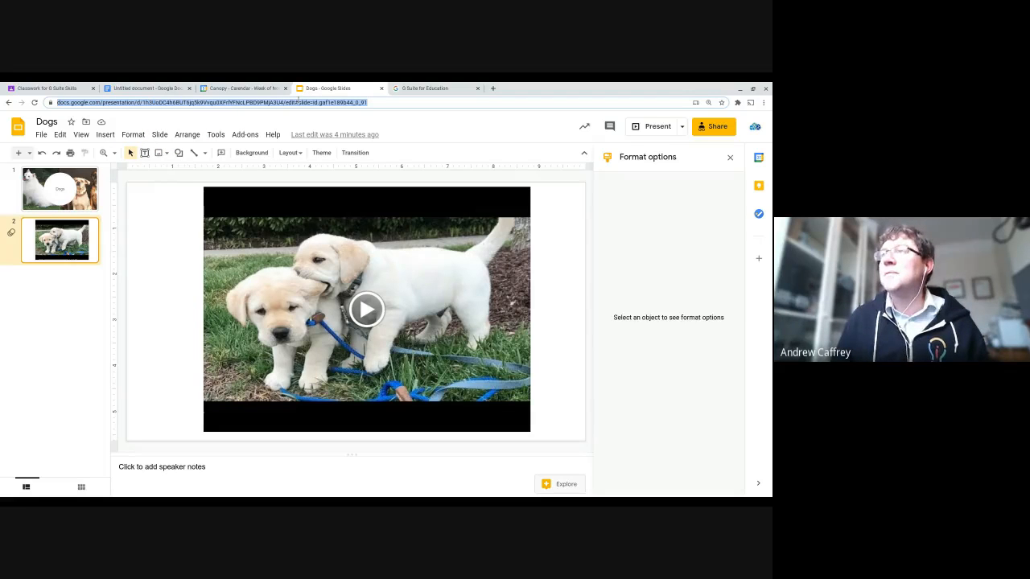
type("drive.google.com")
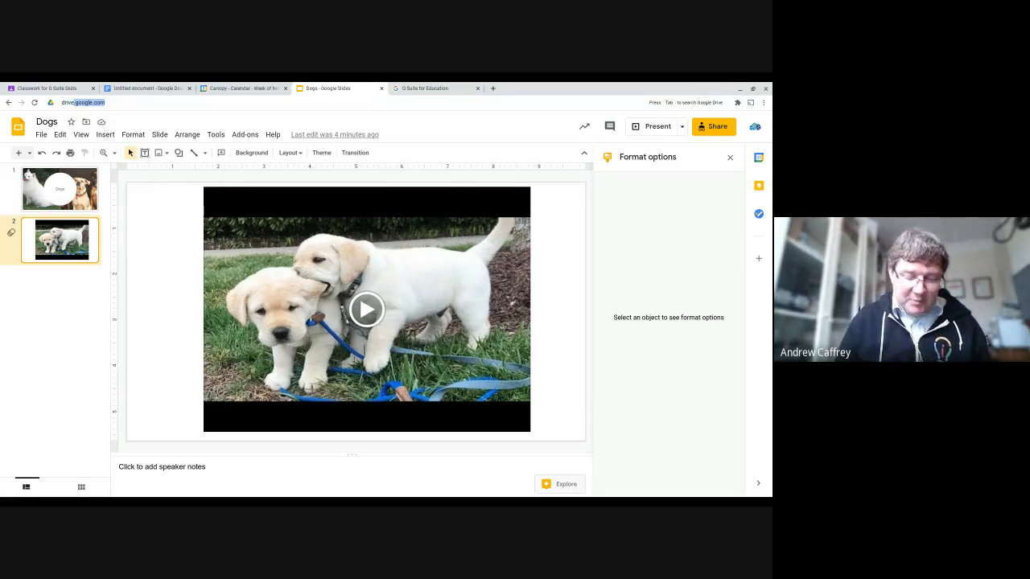
key("Return")
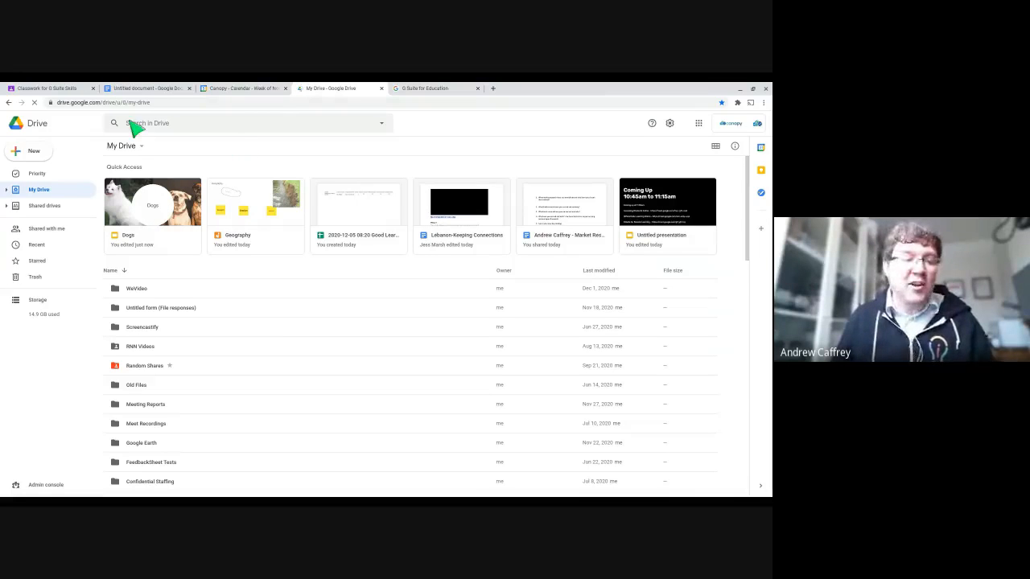
left_click(44, 152)
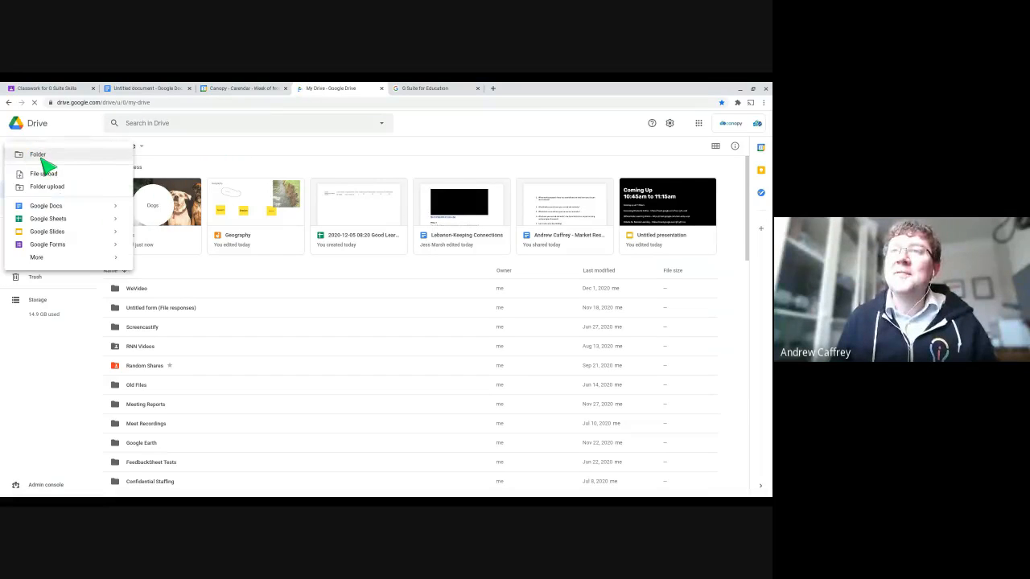
left_click(53, 246)
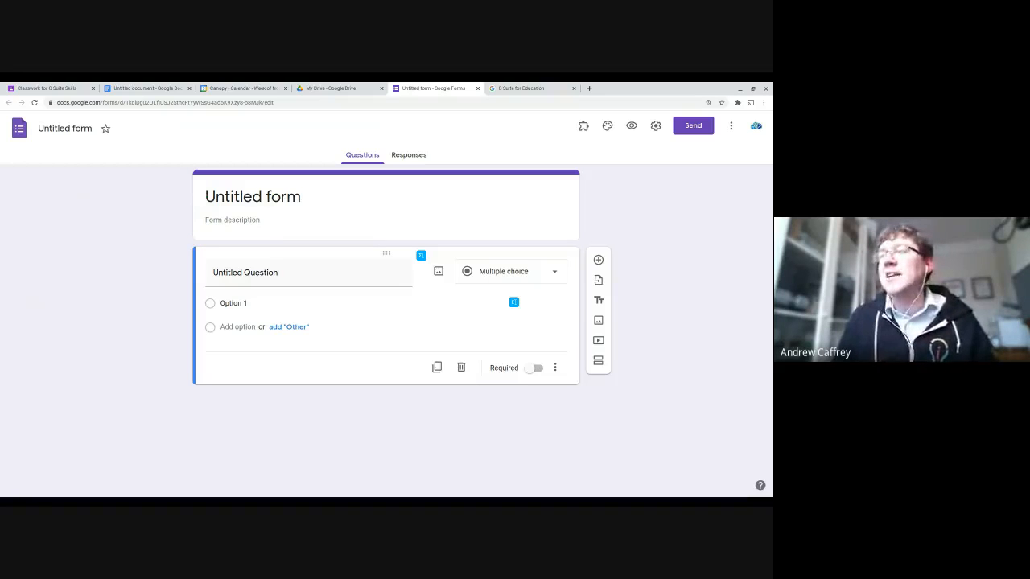
Title the form "History Quiz".
left_click(240, 201)
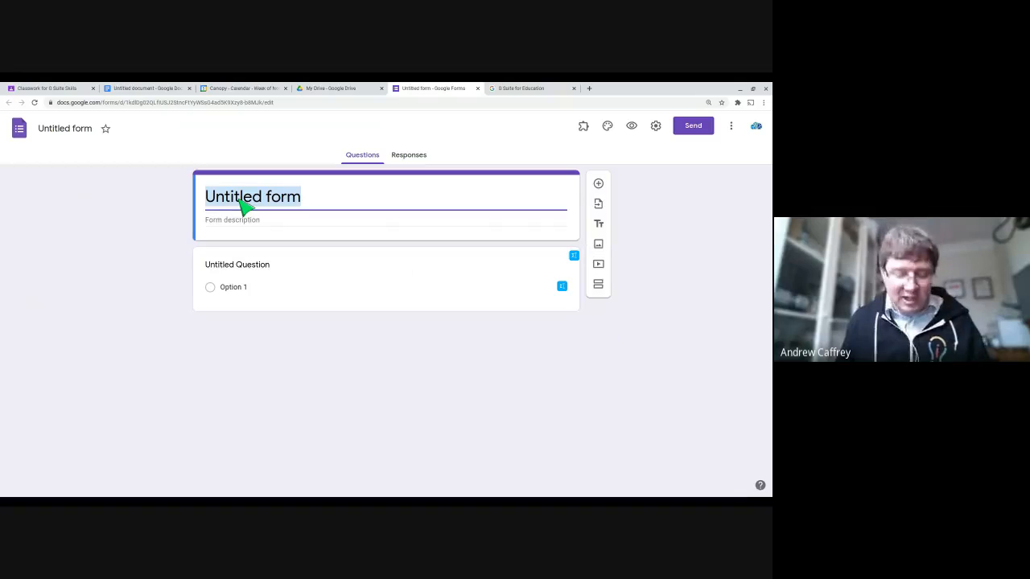
type("Hist")
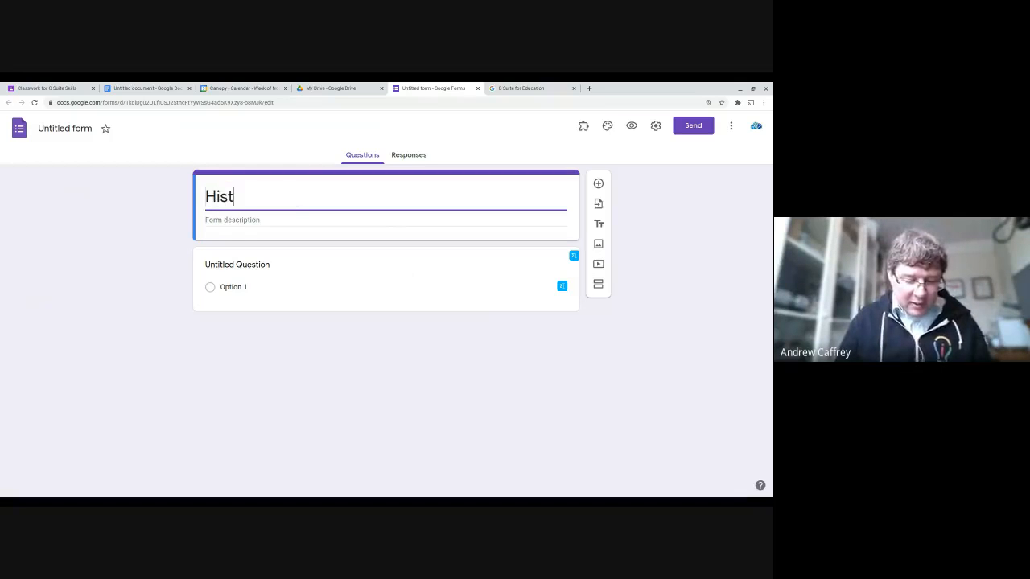
type("ory Quiz")
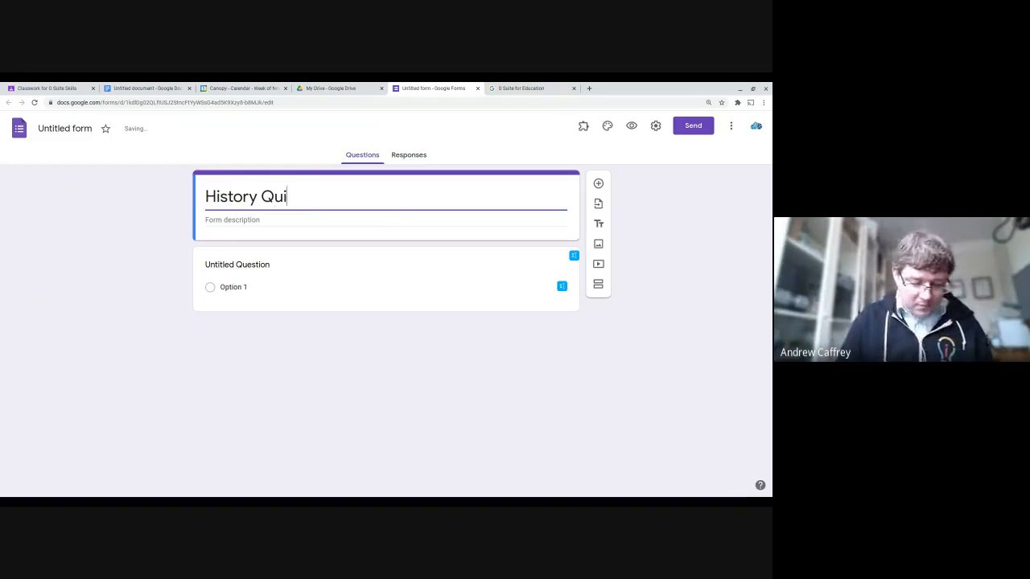
left_click(148, 214)
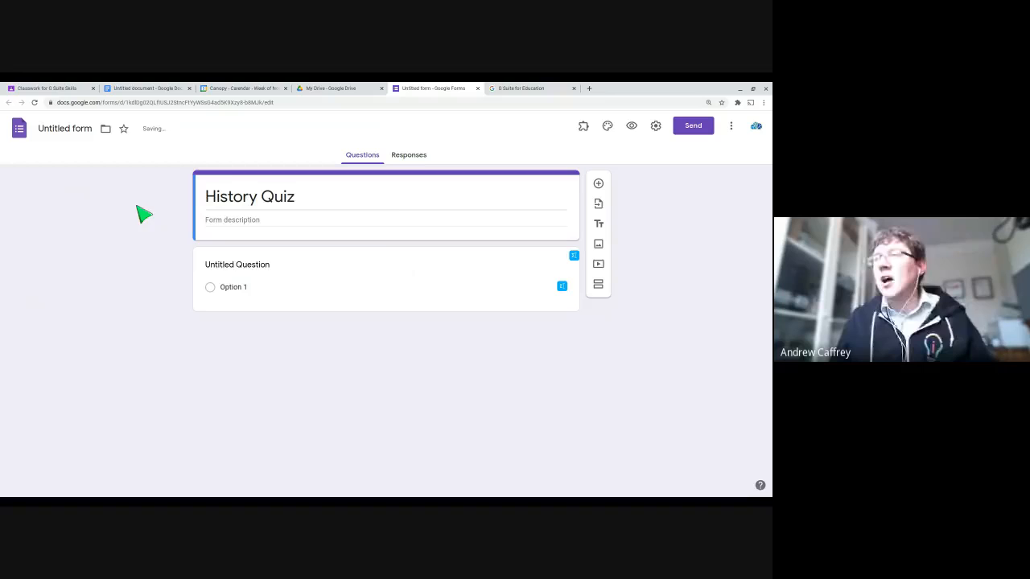
Enter "Who was the King of England in 1066?" as the text of the first question.
left_click(237, 272)
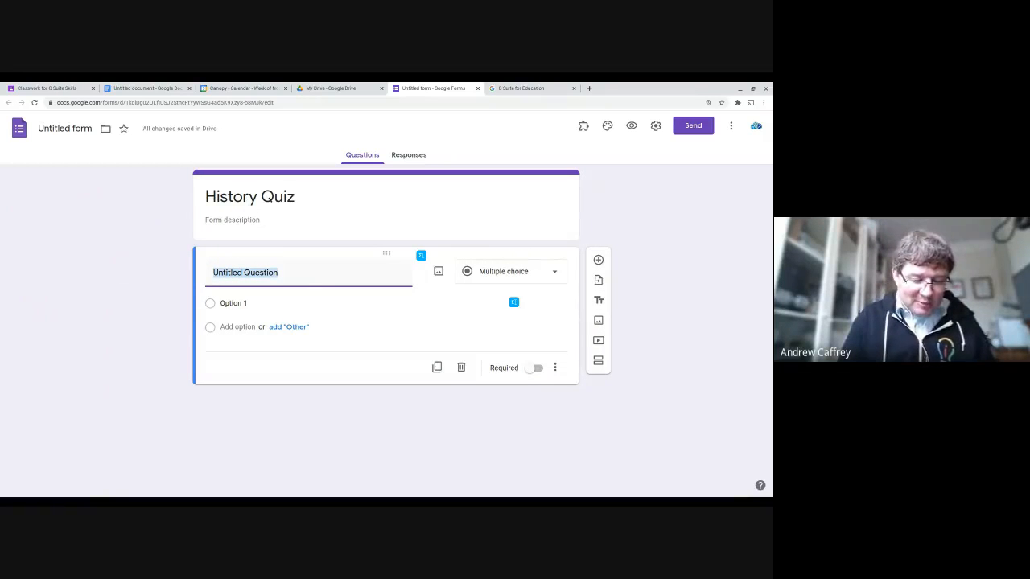
type("W")
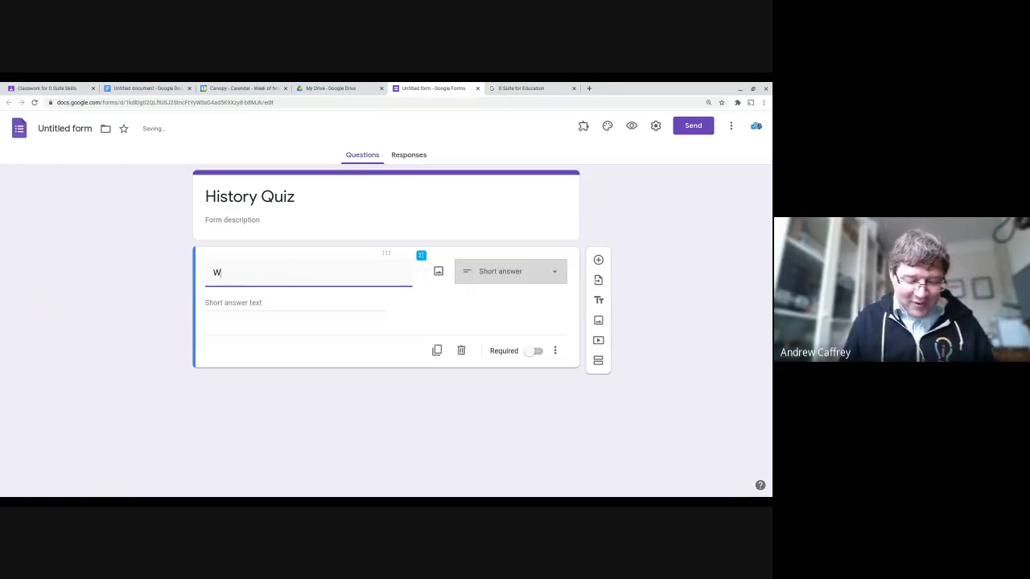
type("hat")
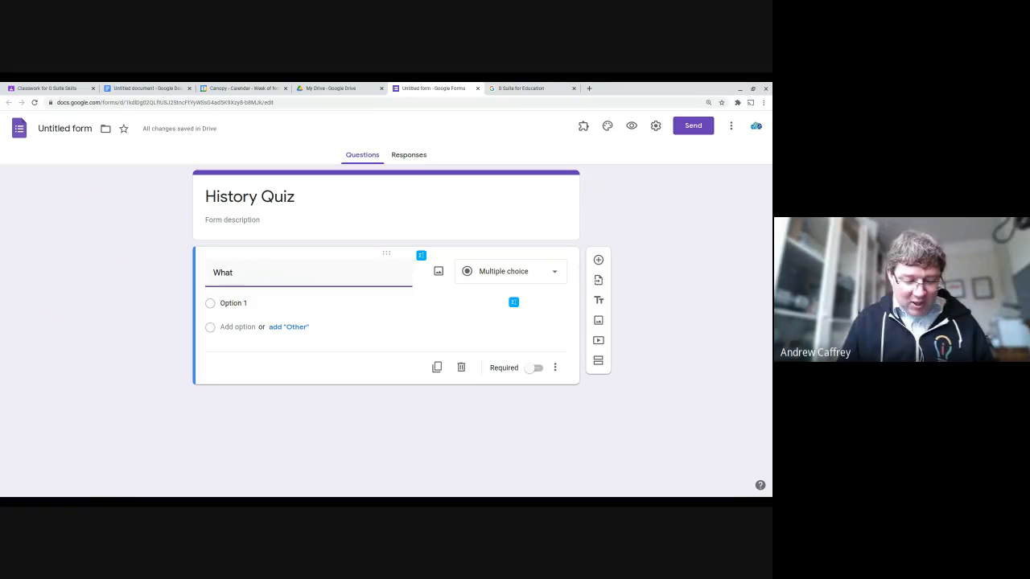
key("BackSpace")
key("BackSpace")
key("BackSpace")
key("BackSpace")
key("BackSpace")
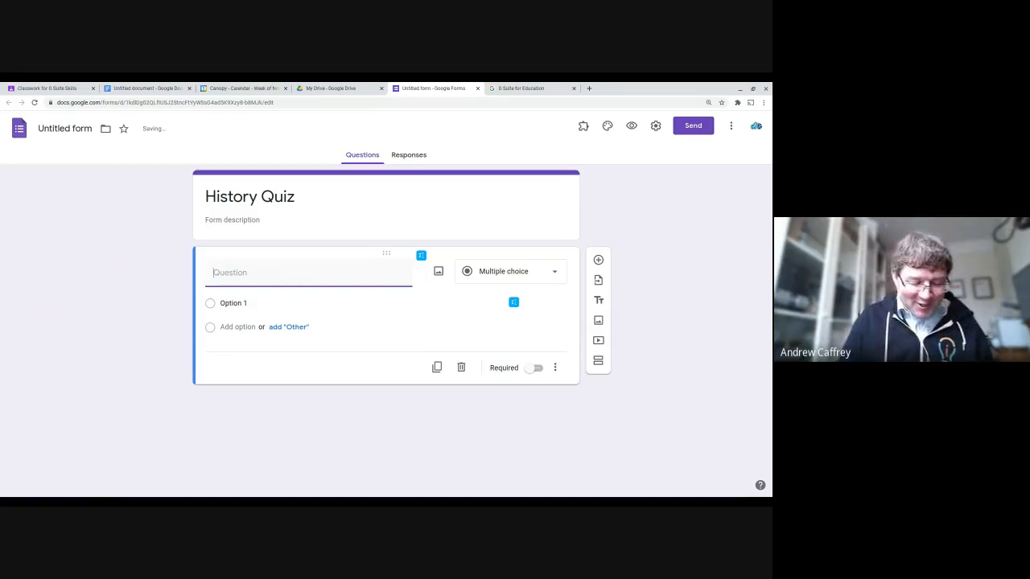
type("Wgh")
key("BackSpace")
key("BackSpace")
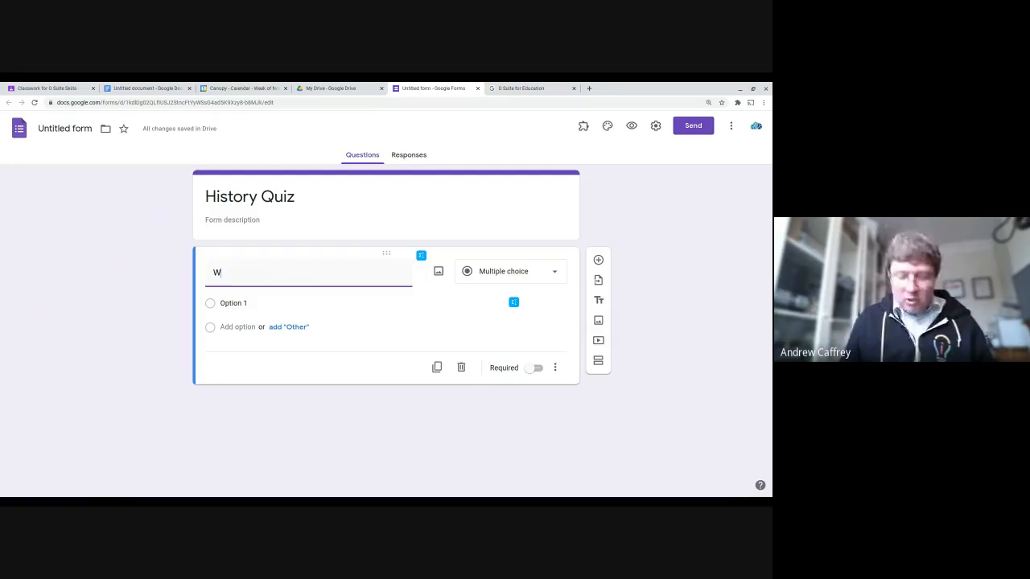
type("ho was the k")
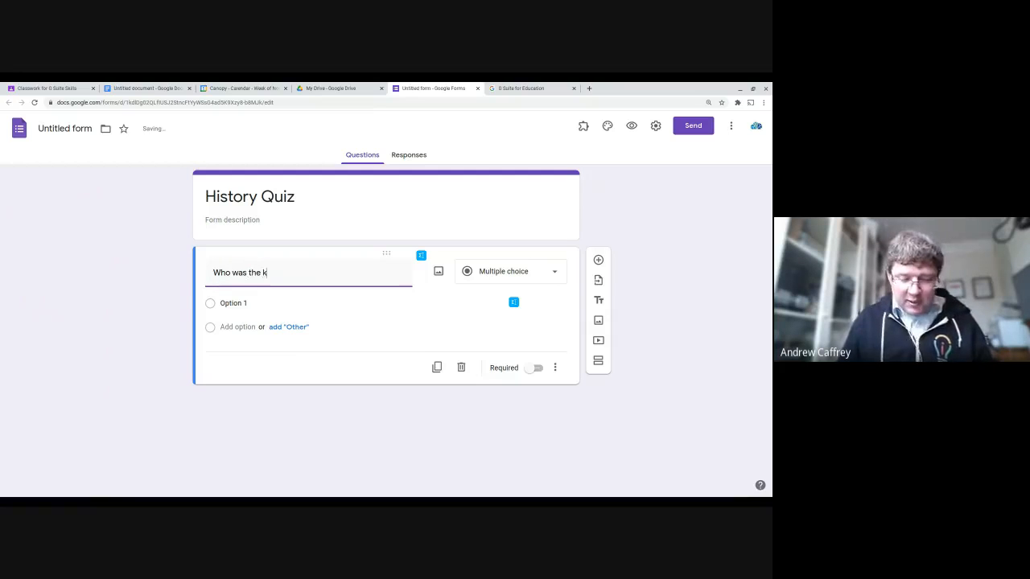
key("BackSpace")
type("King of")
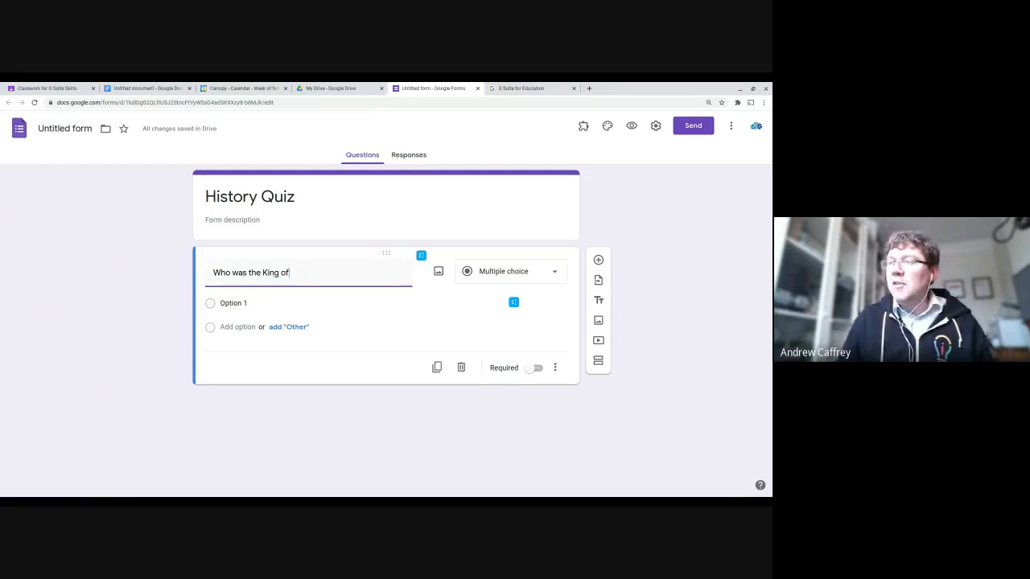
type(" England i")
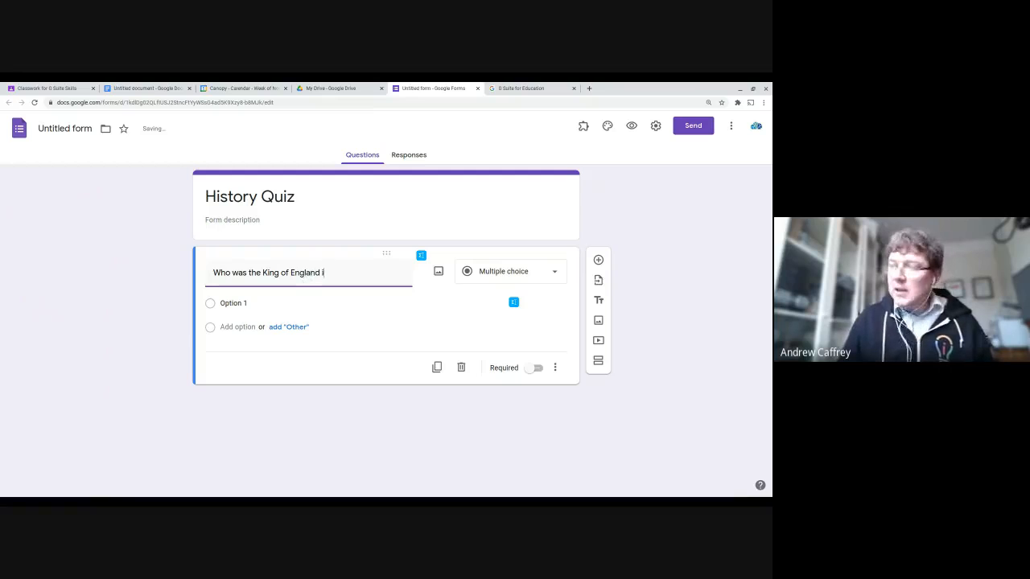
type("n 1066?")
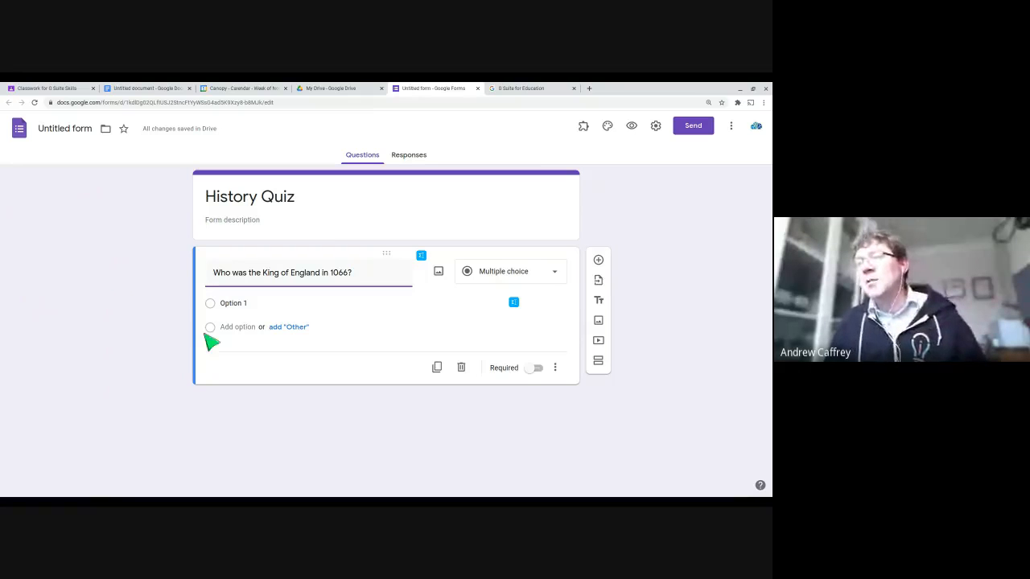
Enter "William the Conqueror" as the first answer option of the 1066 question.
left_click(235, 306)
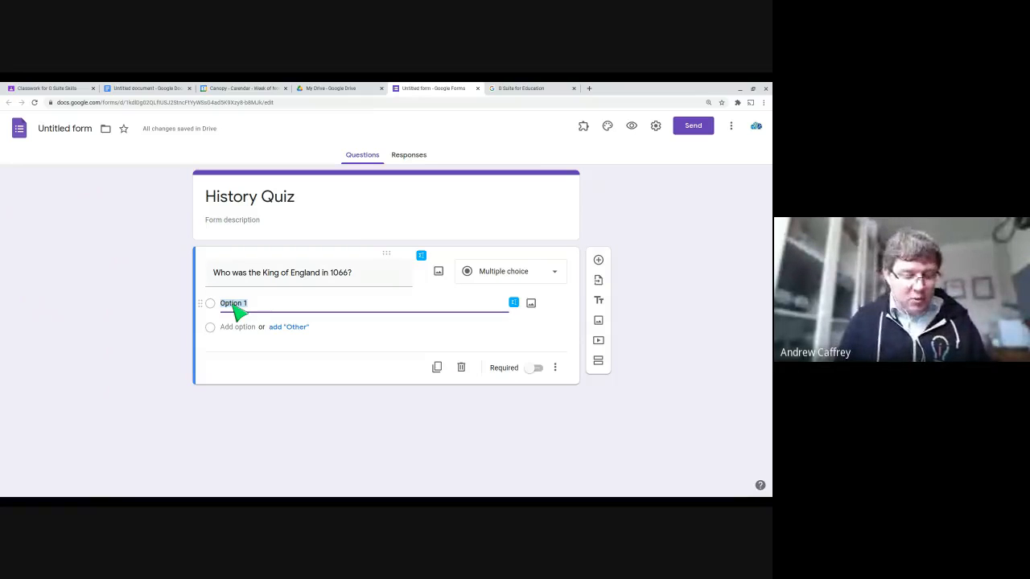
type("William the ")
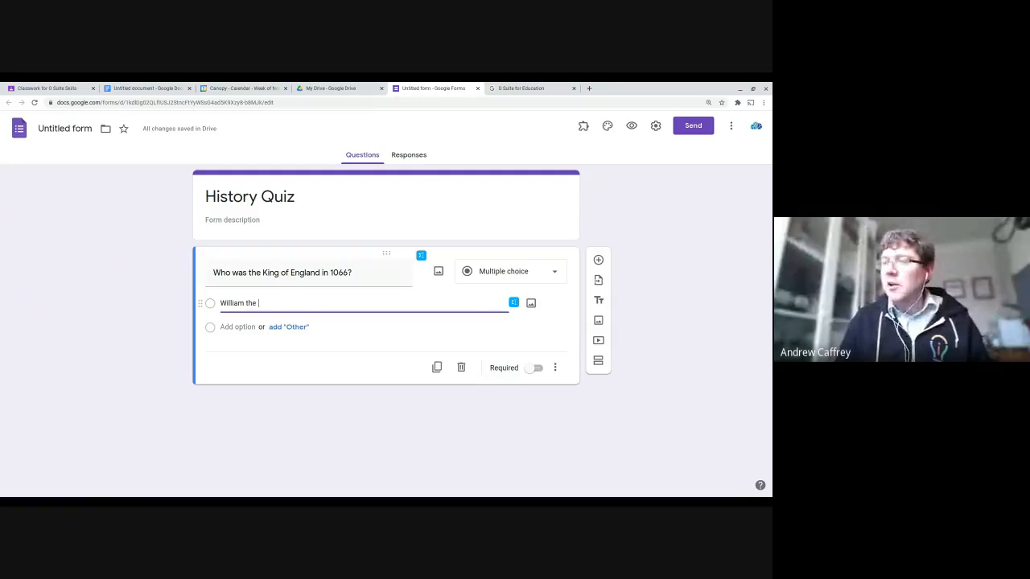
type("Conq")
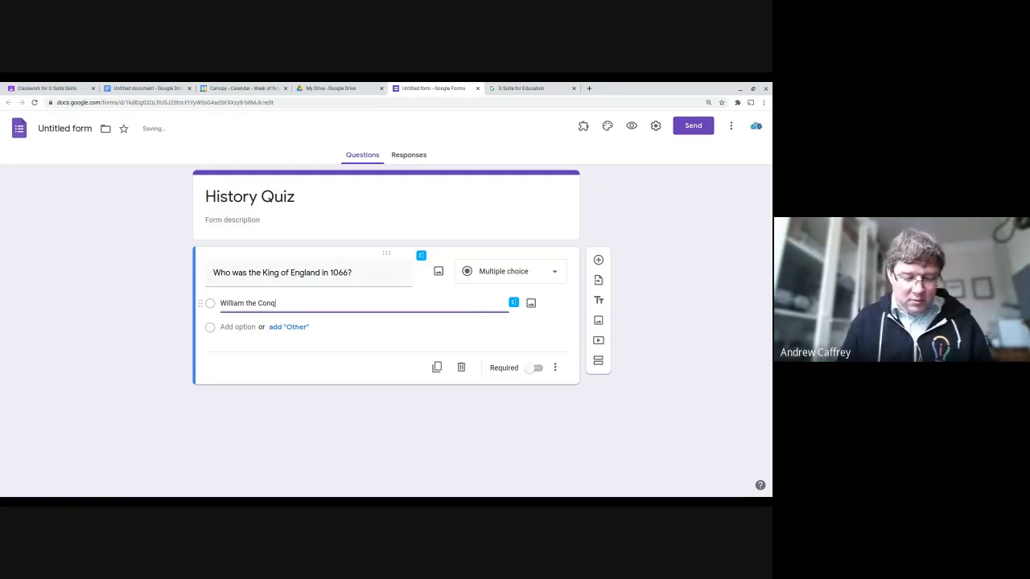
type("ueror")
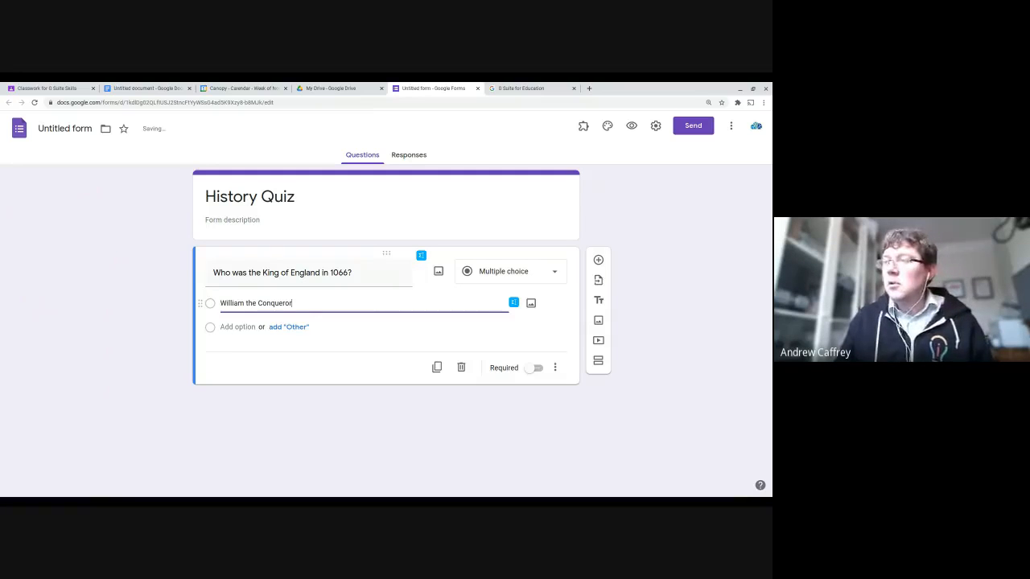
Add "Queen Elizabeth" as the second answer option.
left_click(245, 328)
type("Que")
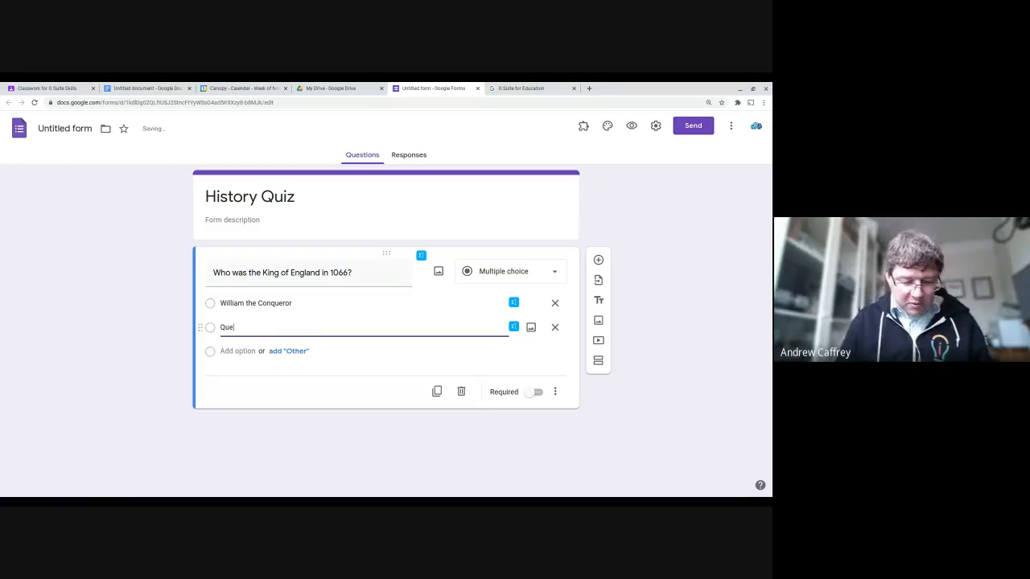
type("en Elizabetgh")
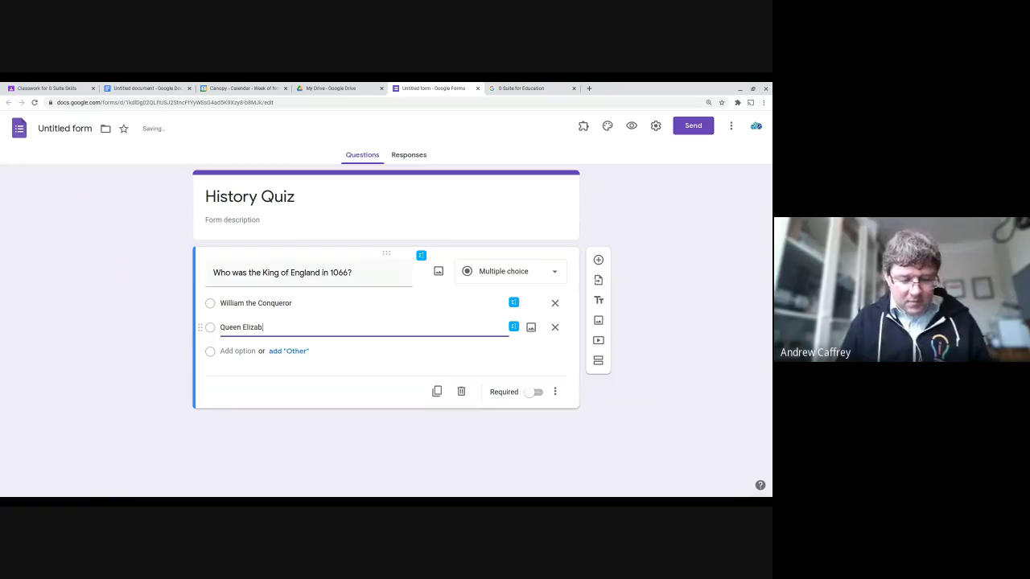
key("BackSpace")
key("BackSpace")
type("th")
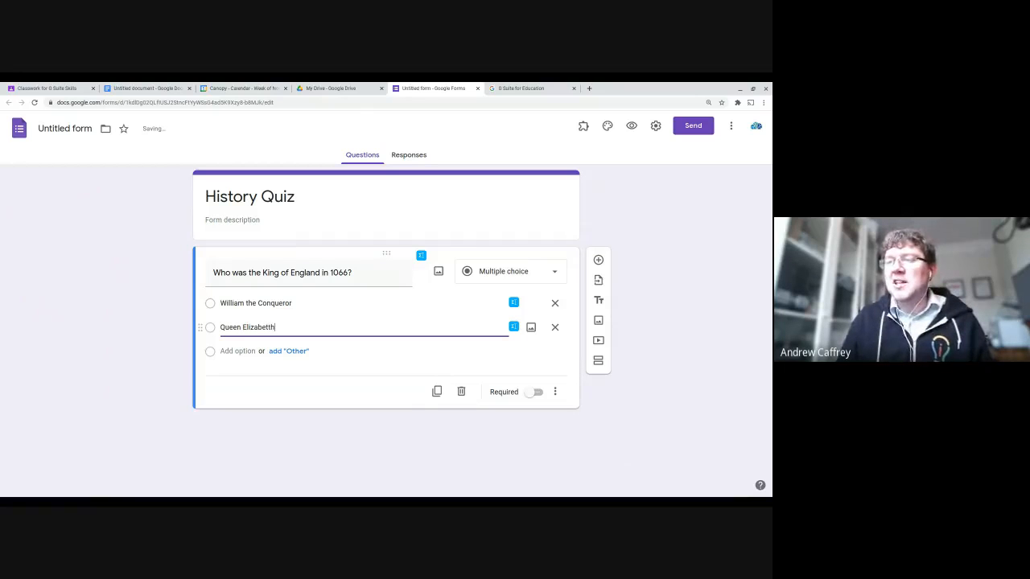
key("BackSpace")
key("BackSpace")
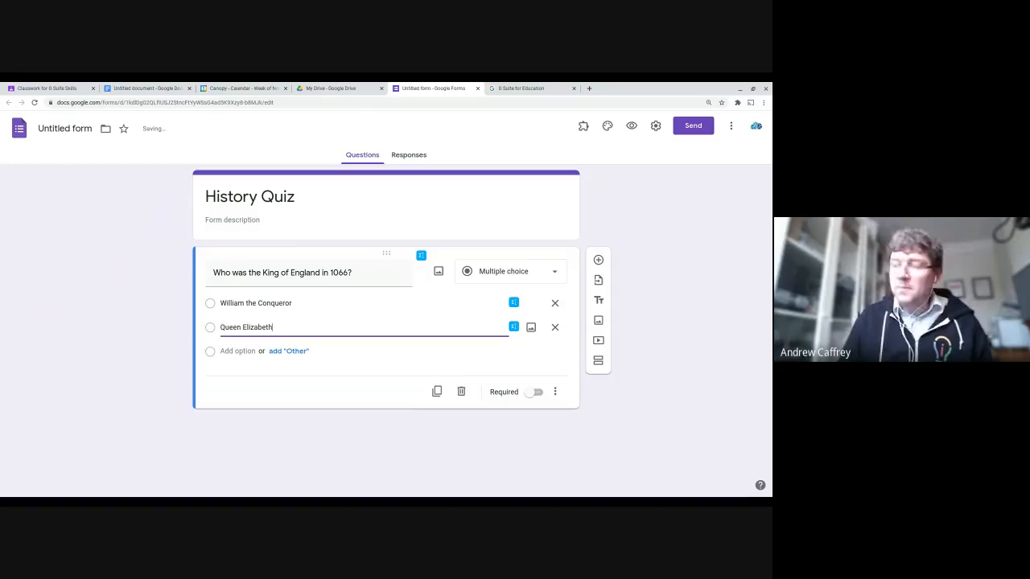
Add "King Arthur" as the third answer option.
left_click(239, 352)
type("K")
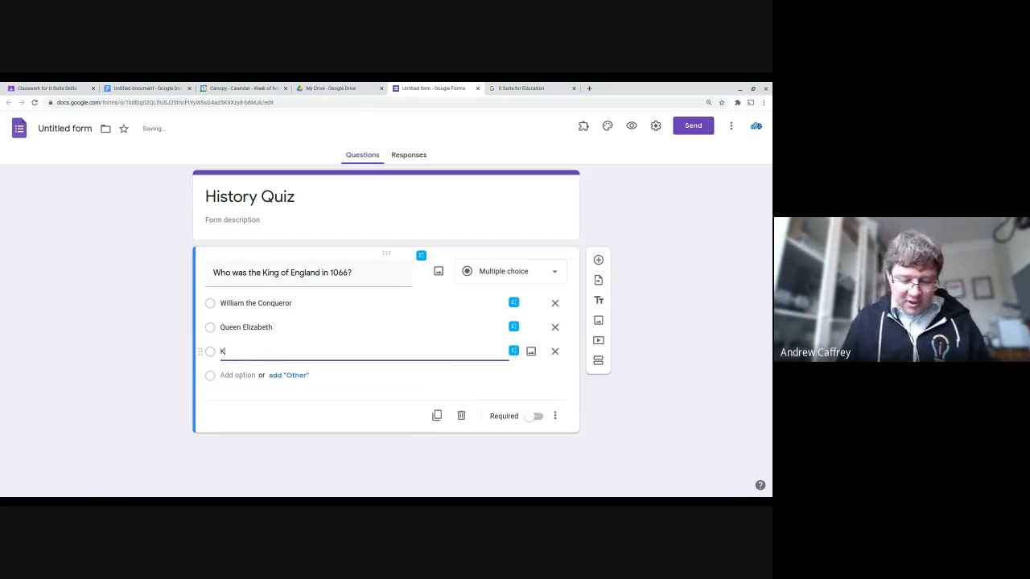
type("ing Arthur")
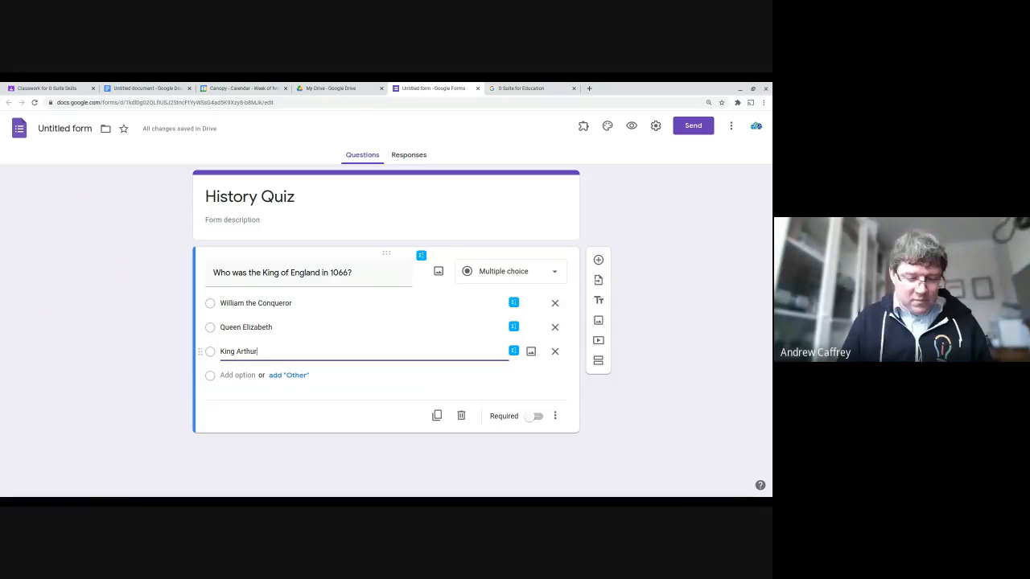
left_click(32, 316)
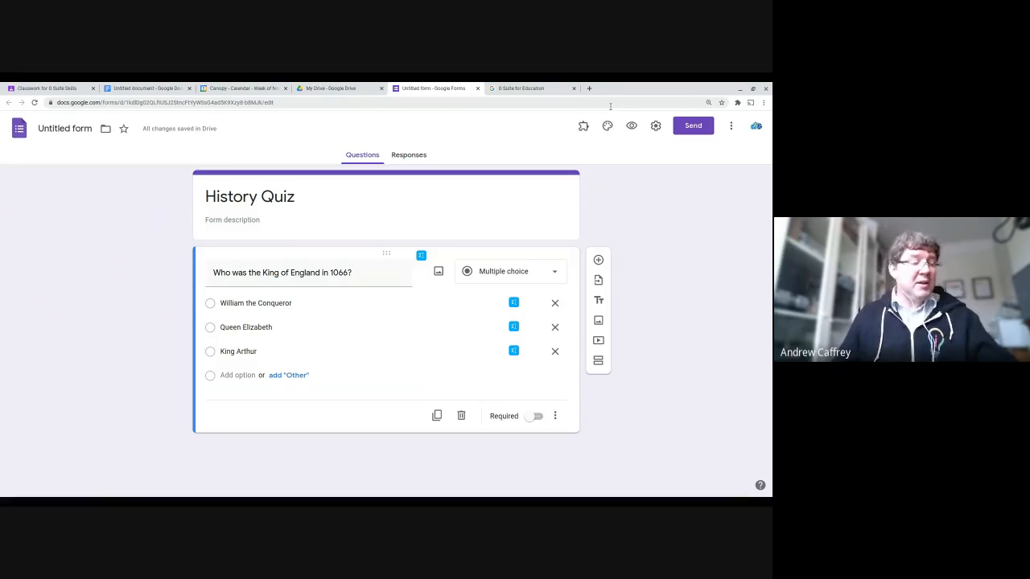
Turn on "Make this a quiz" in the form's quiz settings and save them.
left_click(656, 126)
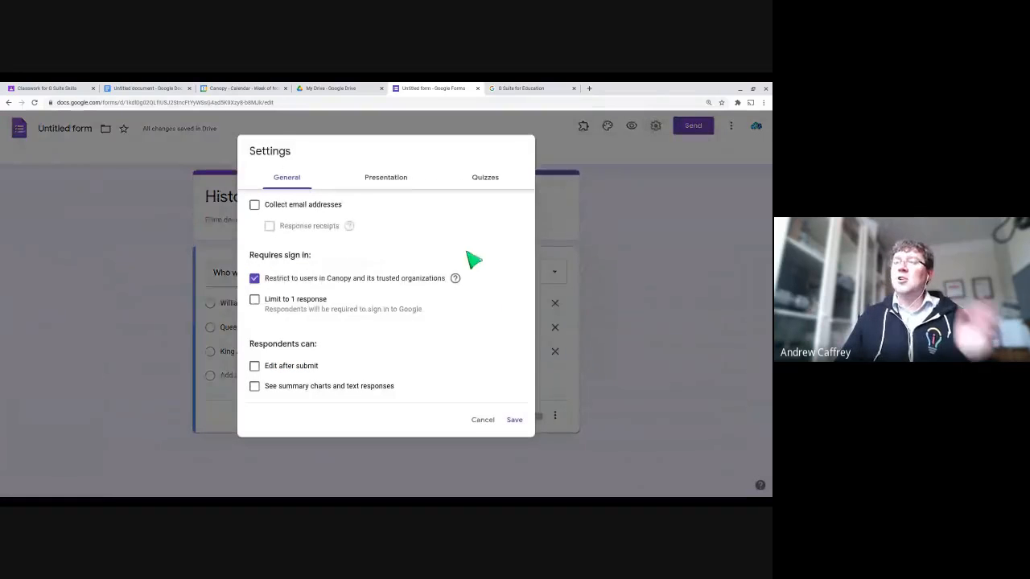
left_click(490, 178)
left_click(261, 208)
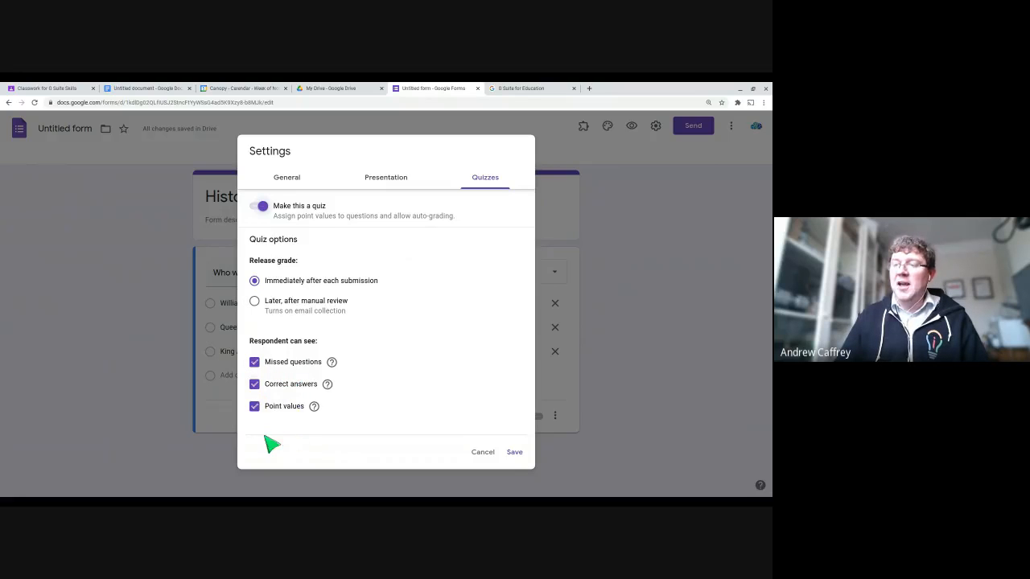
left_click(519, 449)
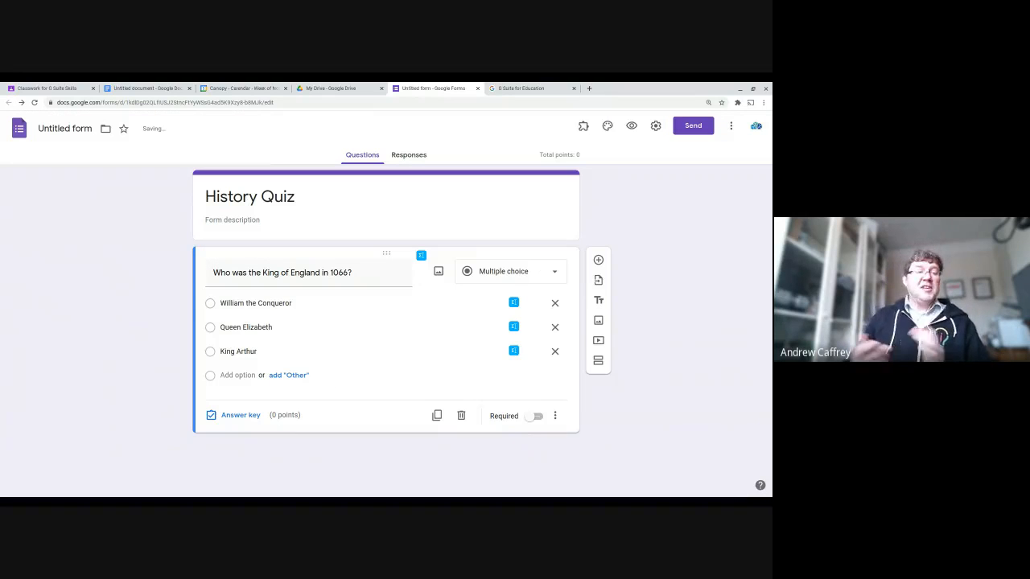
In the question's answer key, mark William the Conqueror as the correct answer and set its value to 50 points.
left_click(233, 415)
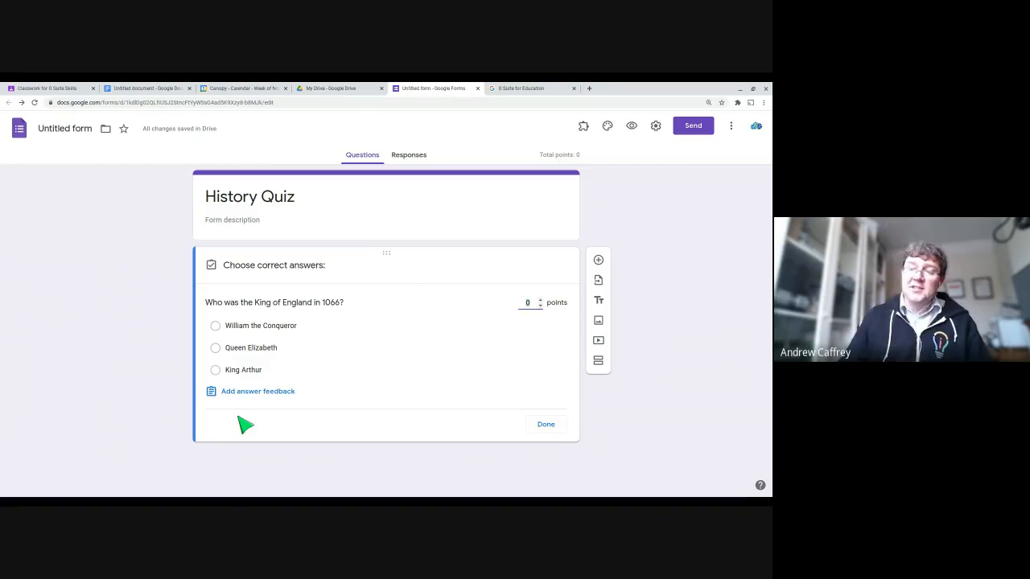
left_click(253, 330)
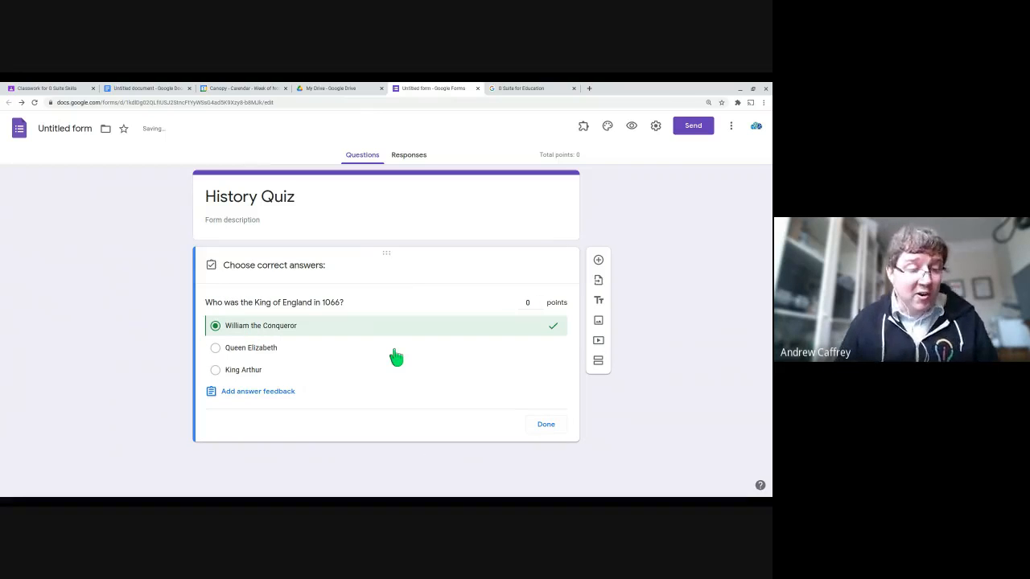
left_click(538, 303)
key("BackSpace")
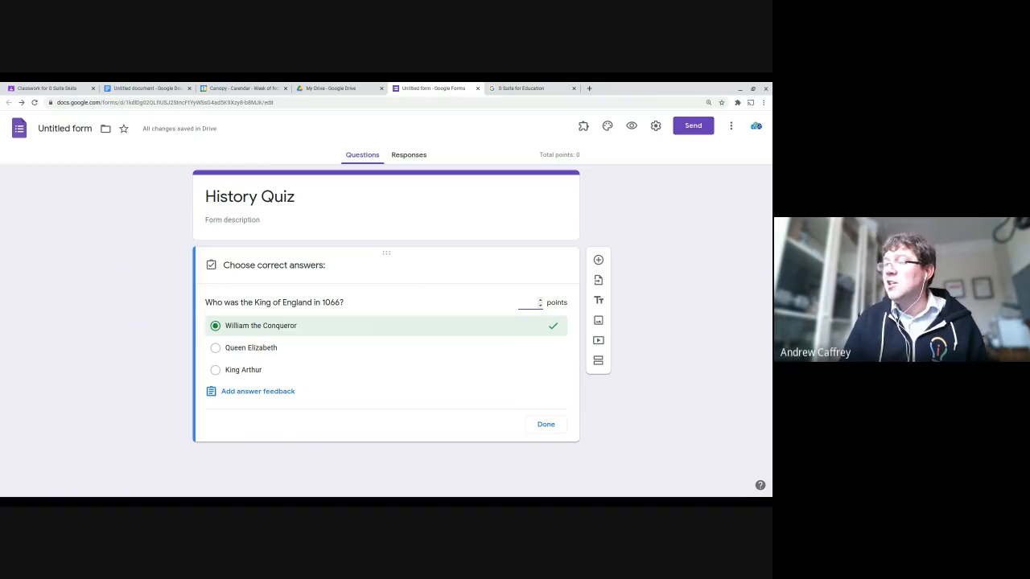
type("50")
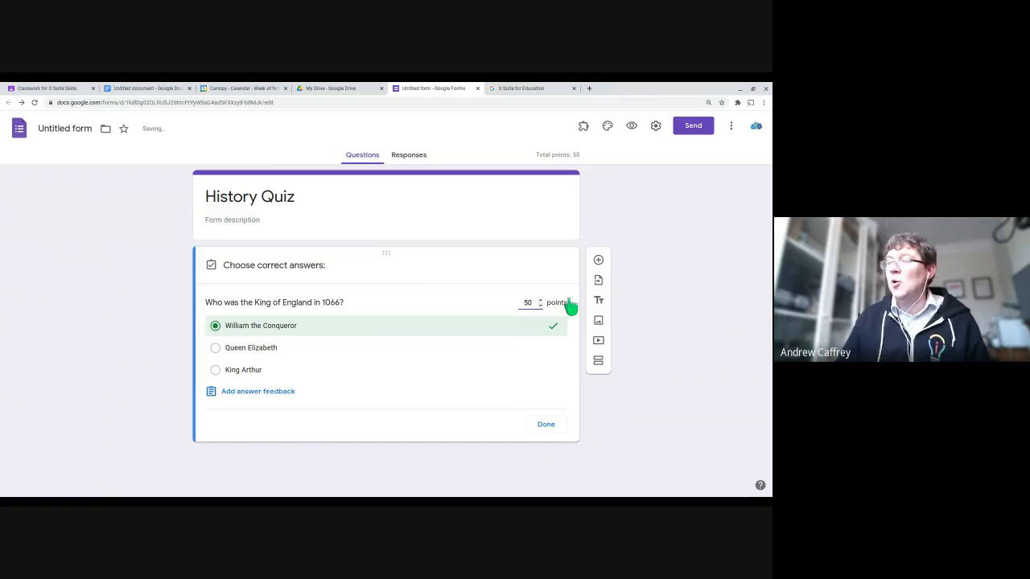
left_click(71, 273)
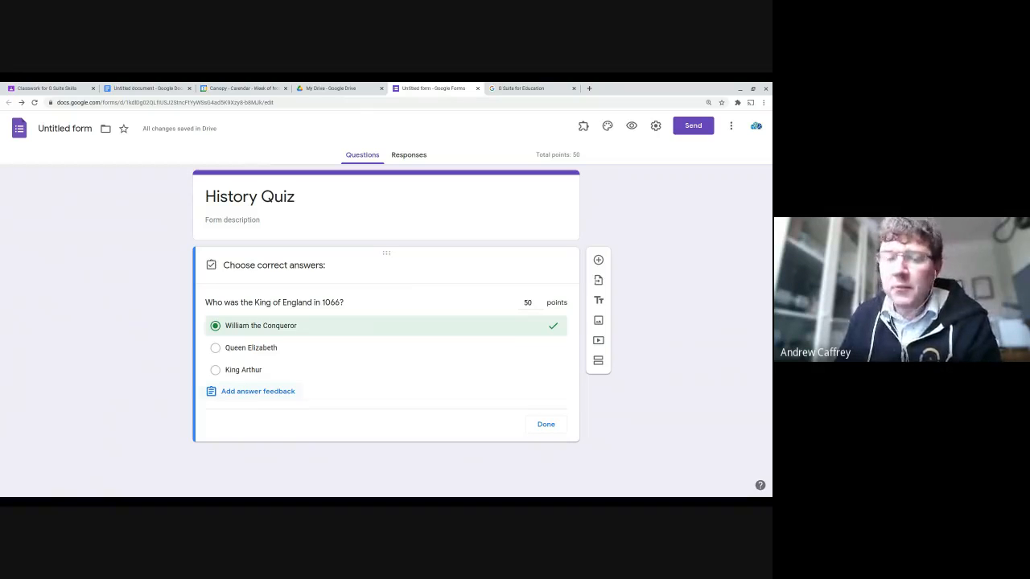
Enter "You need to watch this video" as the answer feedback for incorrect answers.
left_click(249, 393)
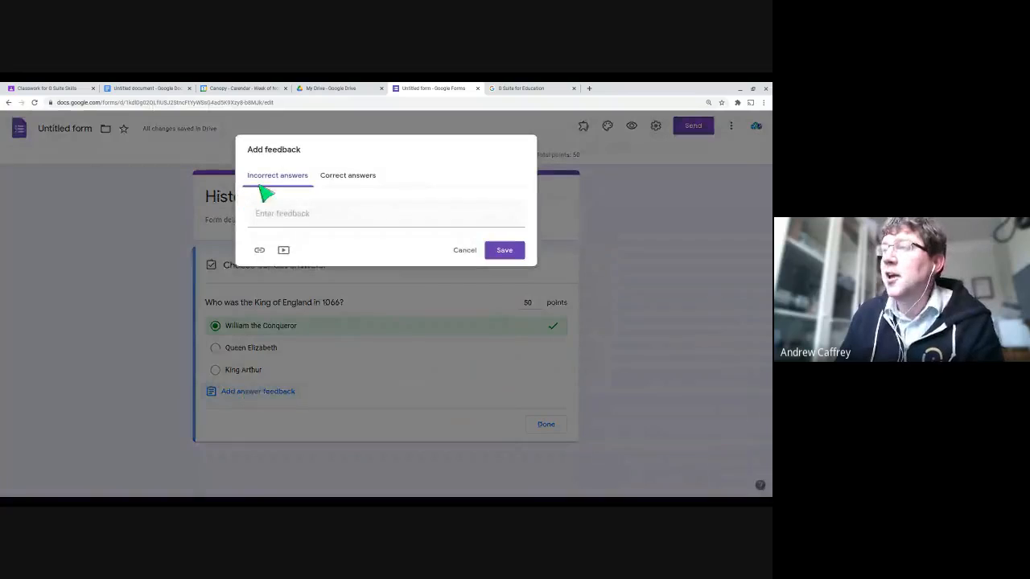
left_click(268, 225)
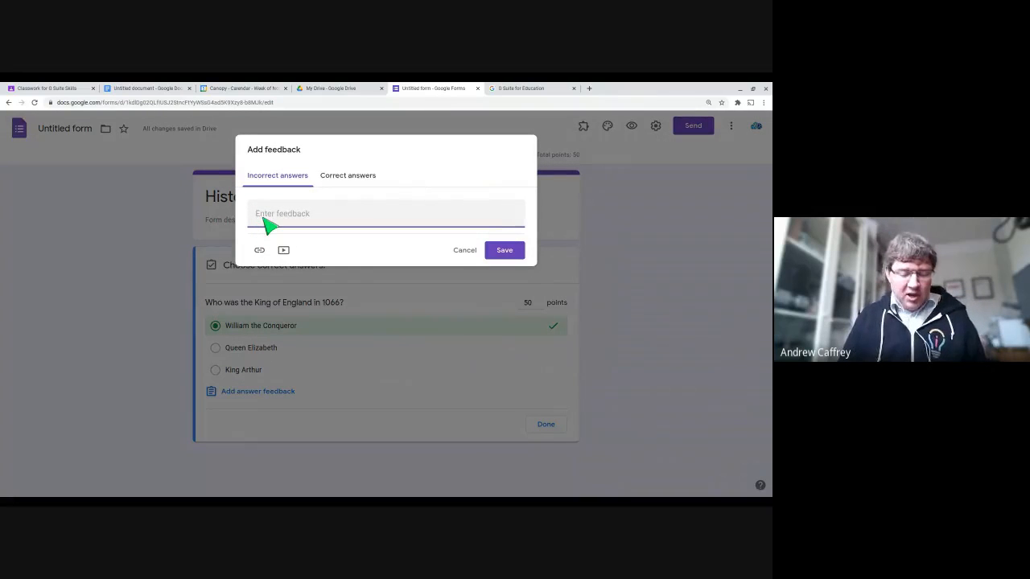
type("You need t")
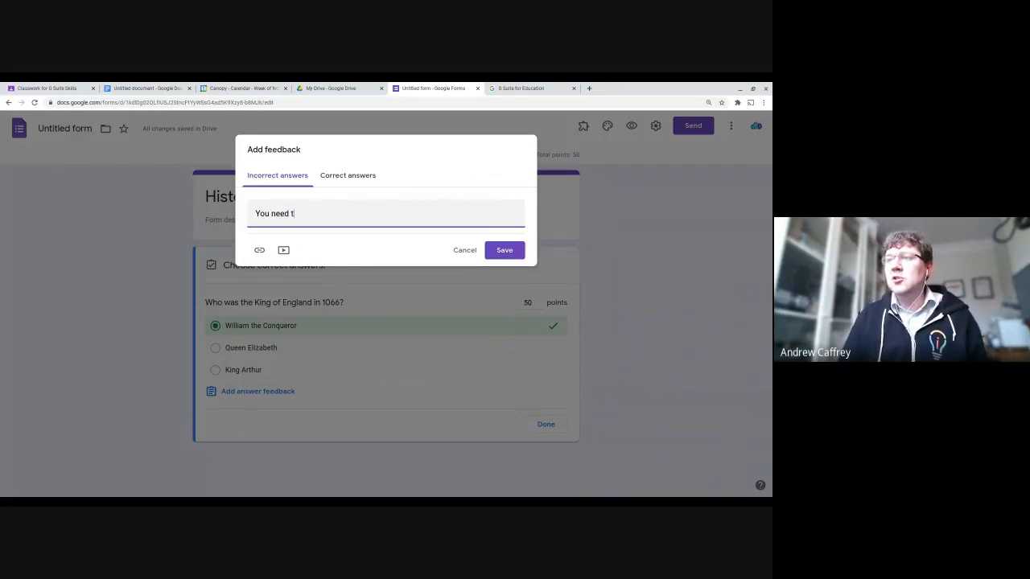
type("o watc")
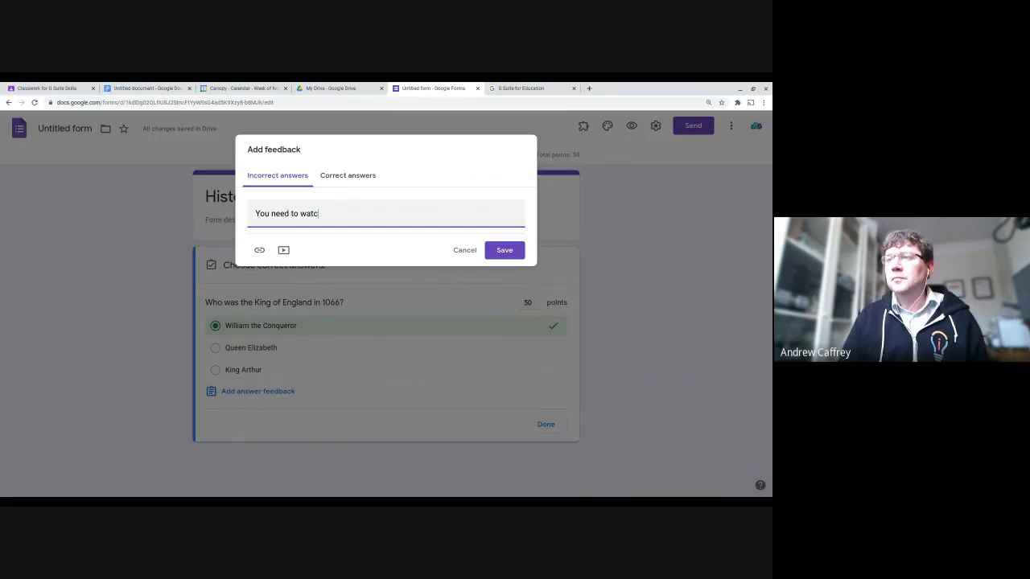
type("h this vide")
key("BackSpace")
key("BackSpace")
key("BackSpace")
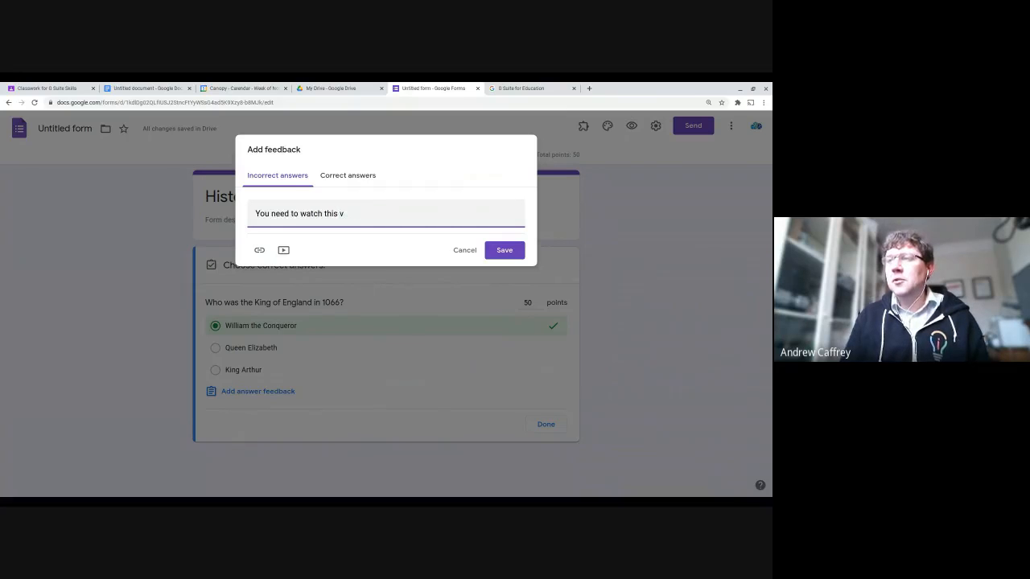
type("ideo")
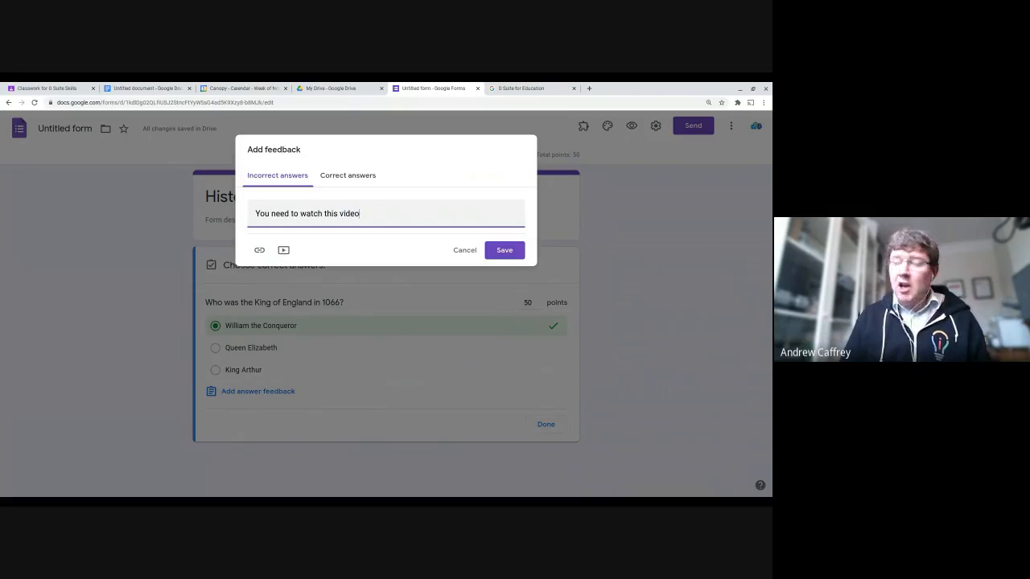
type(">")
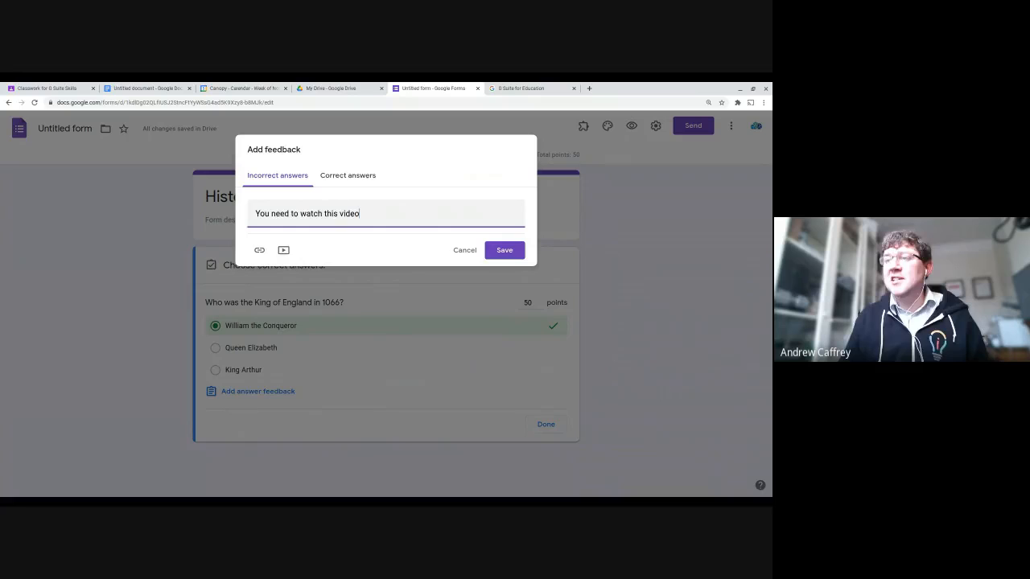
Search YouTube for "battle of hastings" and attach the video "The Battle of Hastings 1066 AD" to the incorrect-answer feedback.
left_click(283, 250)
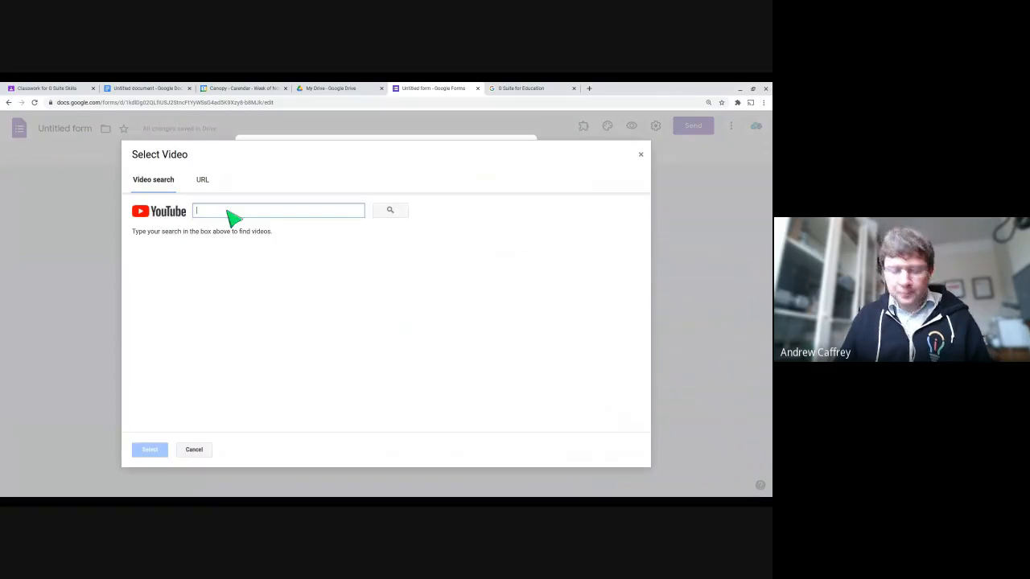
type("battle of ha")
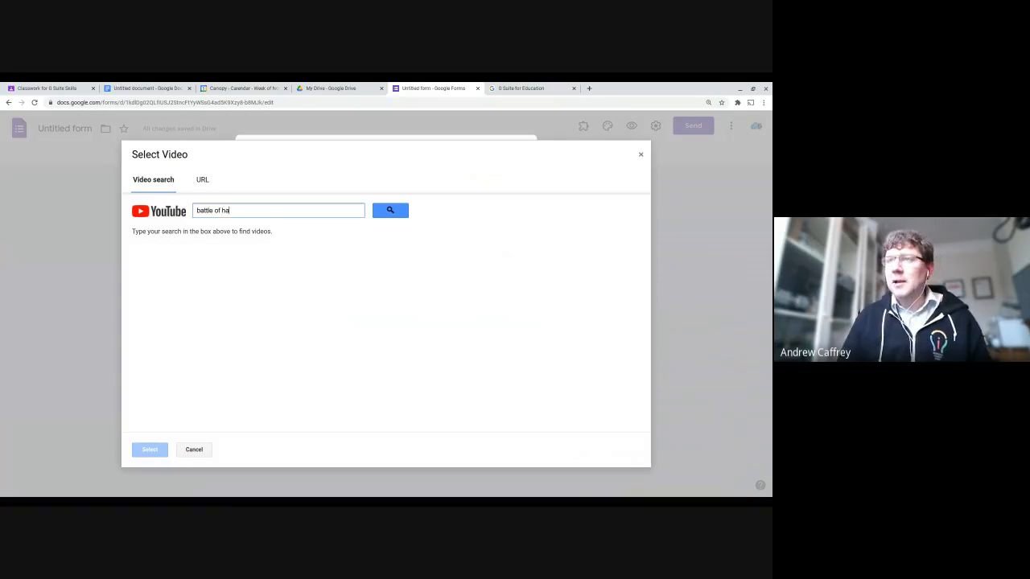
type("stings")
key("Return")
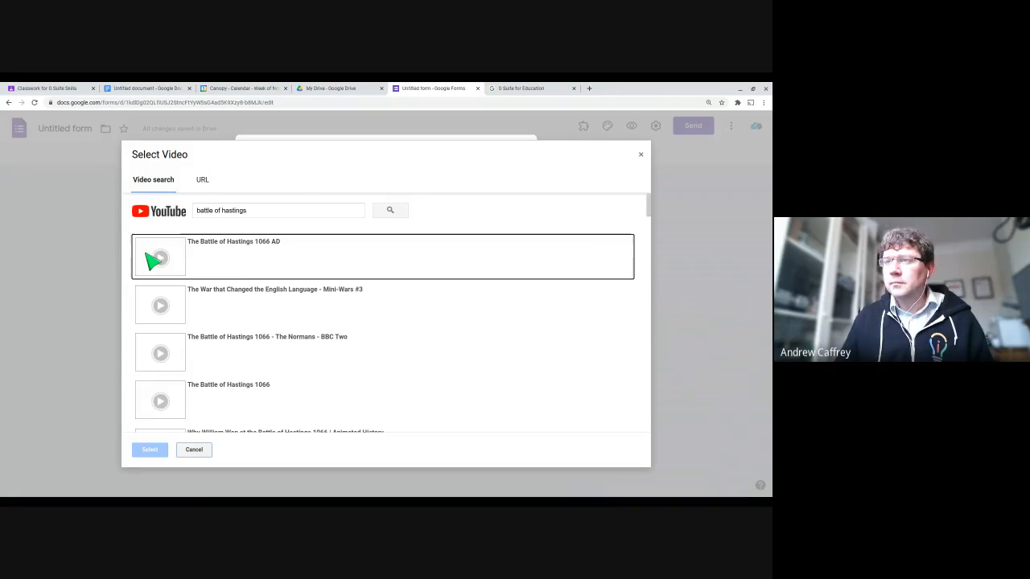
double_click(241, 258)
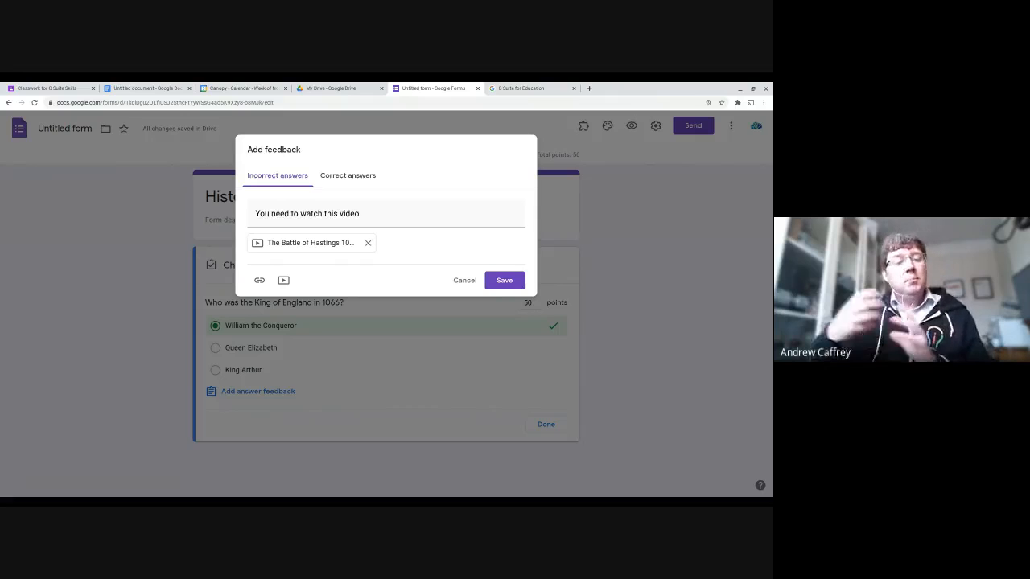
Enter "Well Done" as the feedback for correct answers, save the feedback and review it in the answer key.
left_click(360, 183)
left_click(299, 218)
type("W")
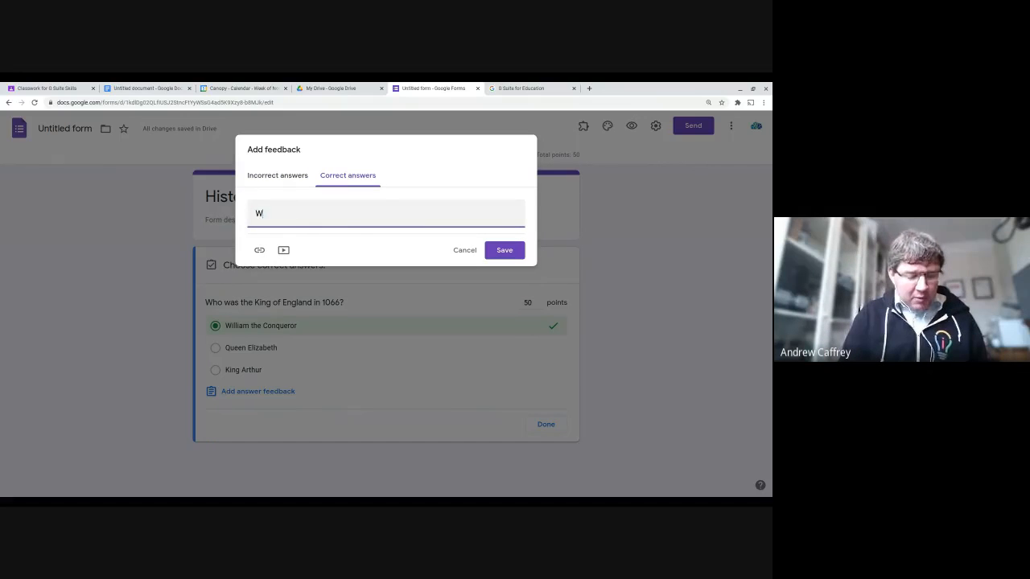
type("ell Done")
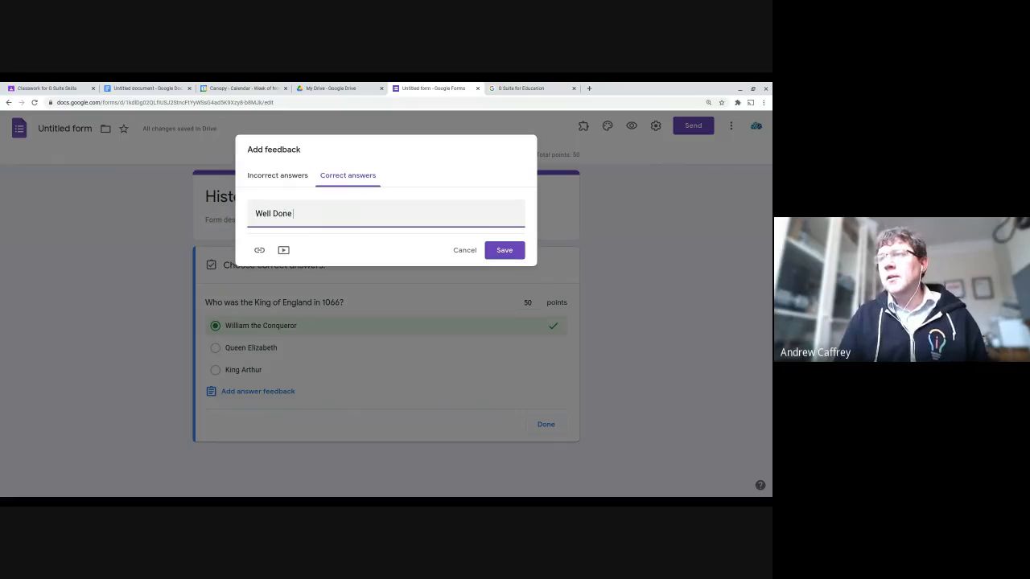
left_click(499, 251)
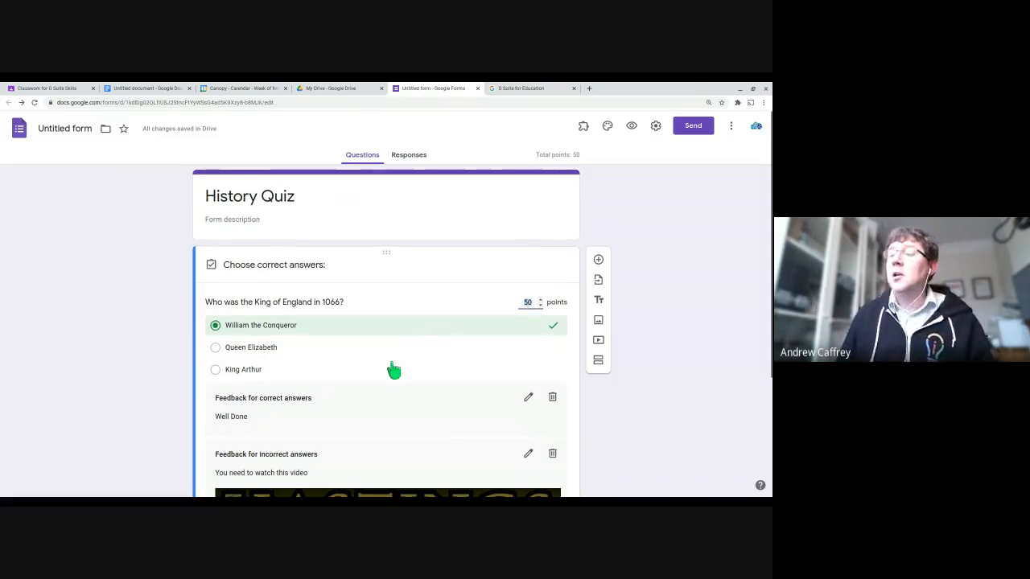
scroll(391, 368, "down", 3)
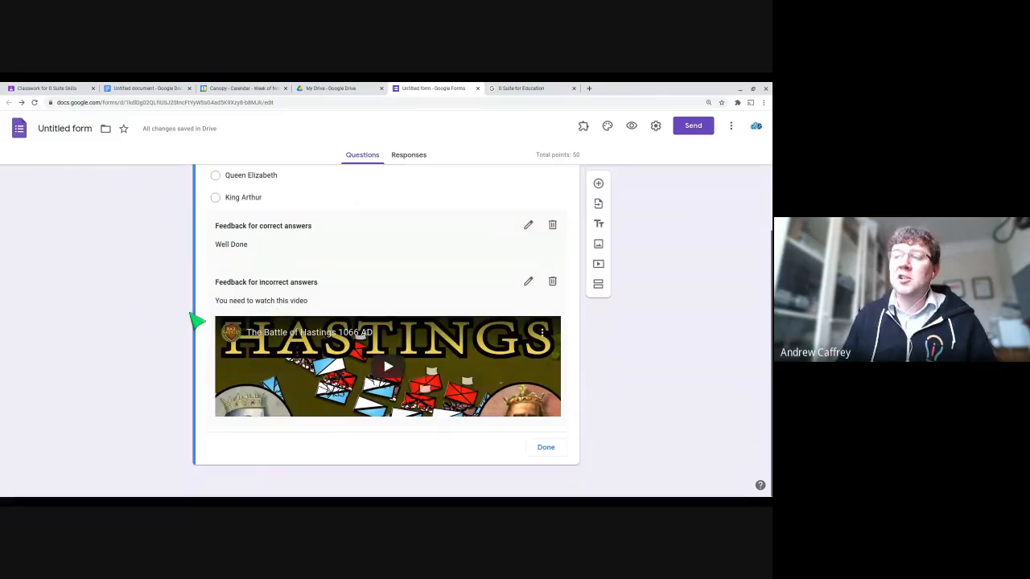
scroll(196, 322, "up", 3)
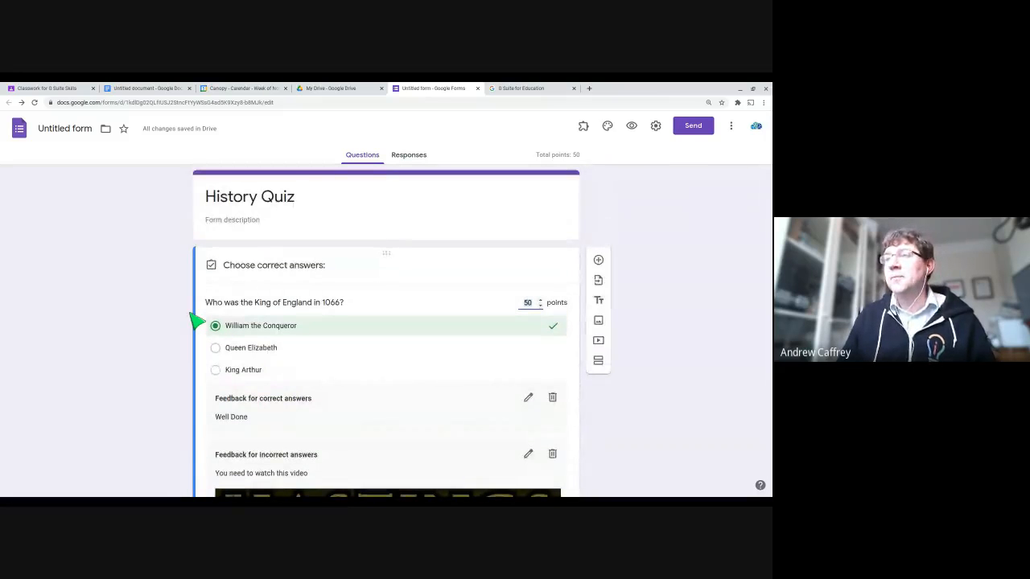
Remove the form's restriction to users in Canopy and its trusted organizations, and save the settings.
left_click(656, 127)
left_click(255, 279)
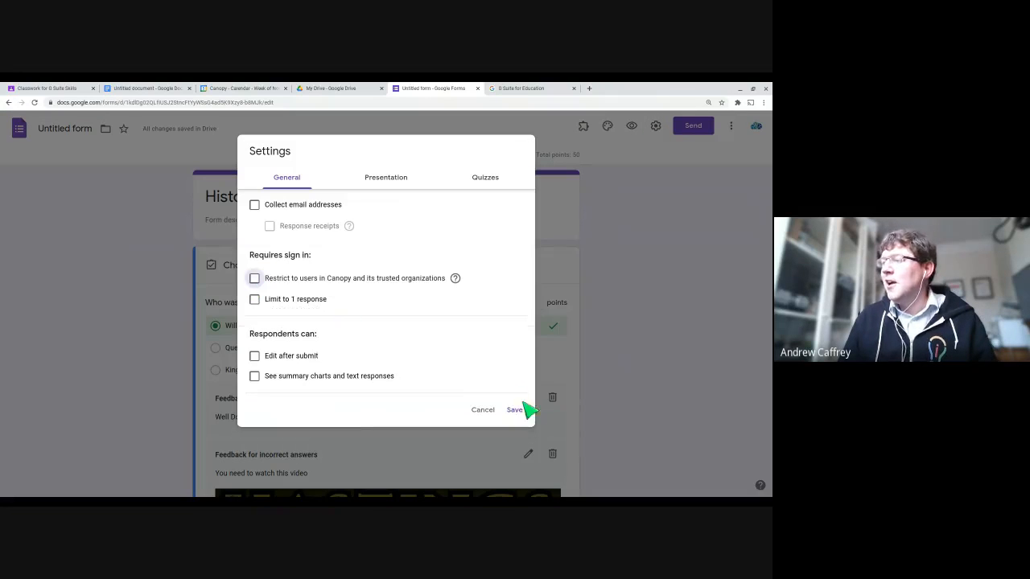
left_click(514, 410)
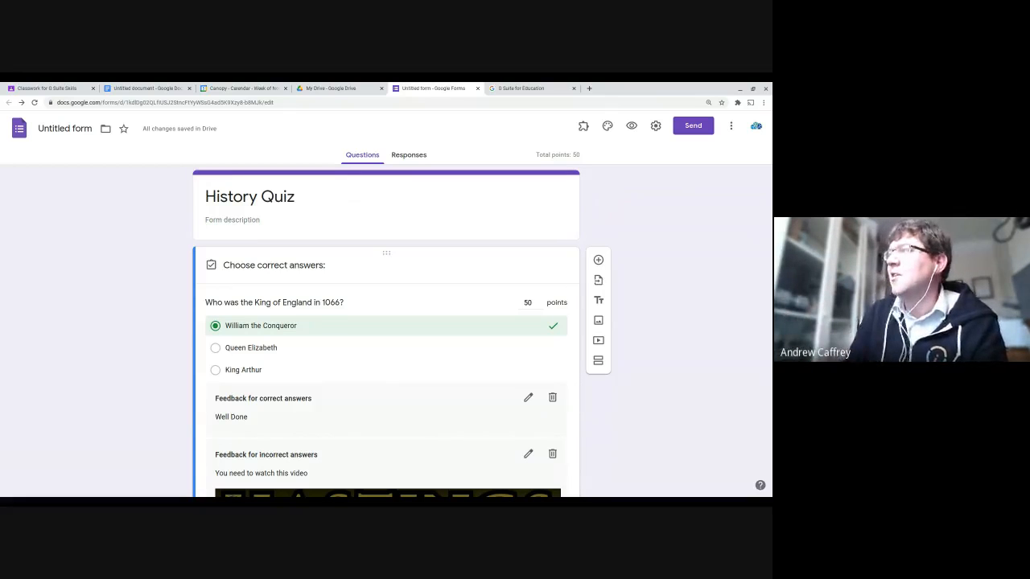
Generate a shortened URL for sending the History Quiz by link, and close the sending options.
left_click(689, 128)
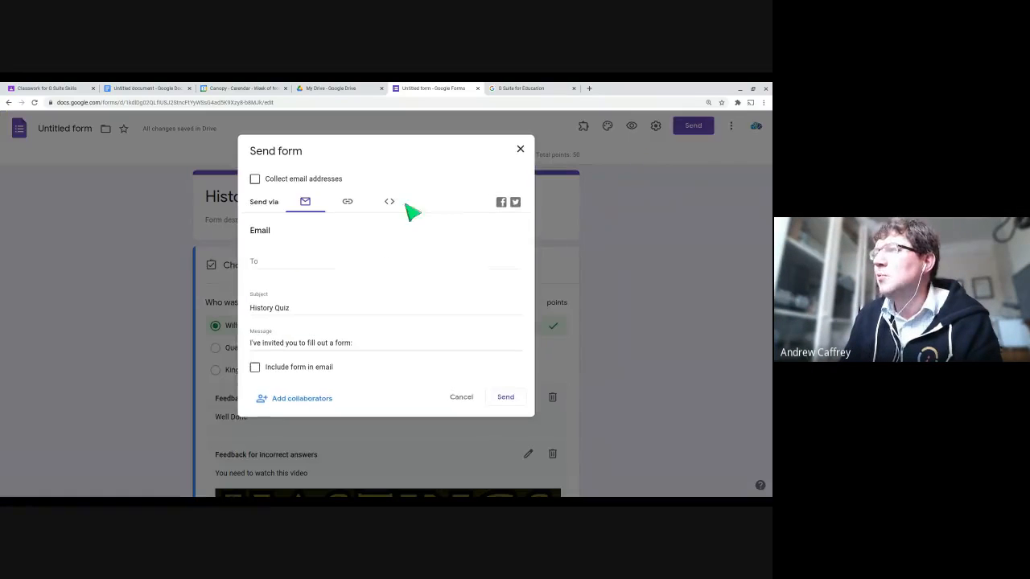
left_click(350, 203)
left_click(256, 266)
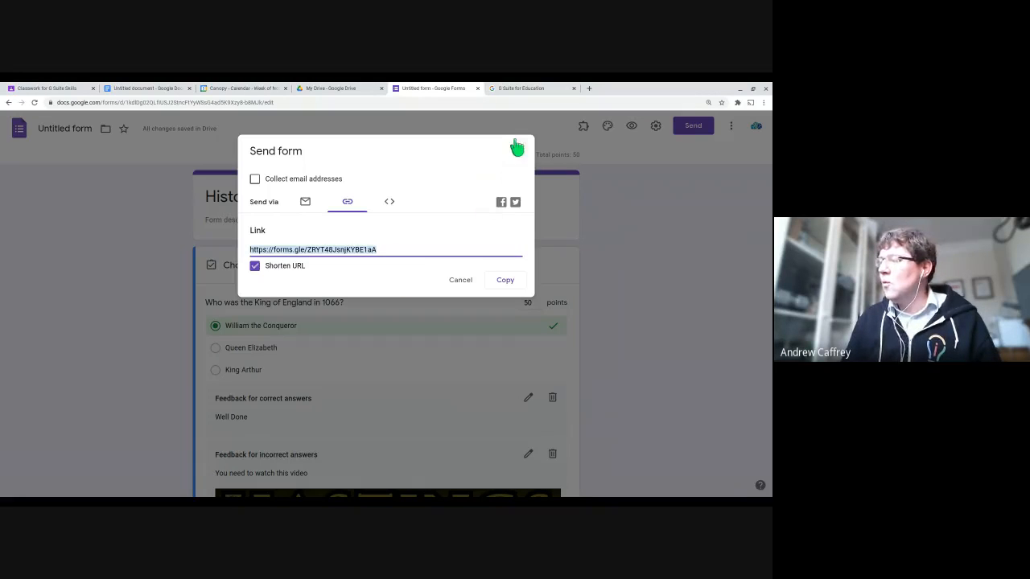
left_click(517, 148)
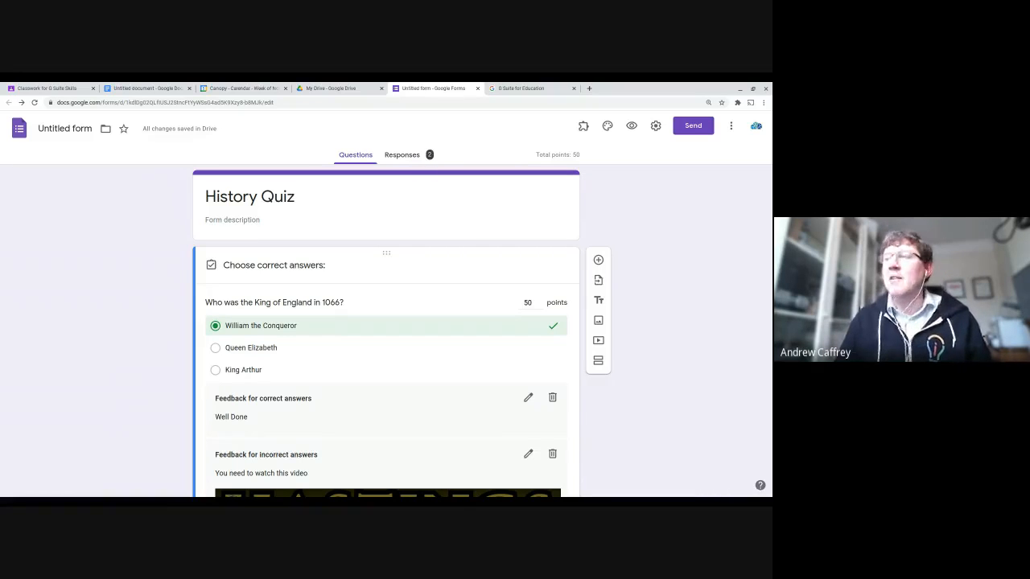
Review the quiz's response summary, including the points distribution and the answer chart, and return to the question's answer key.
left_click(418, 157)
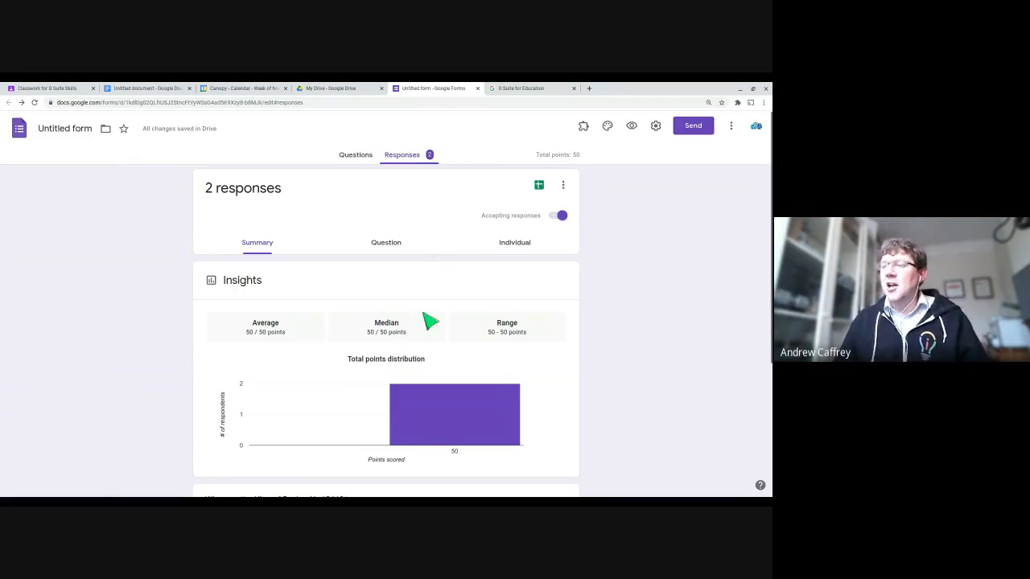
scroll(427, 321, "down", 3)
scroll(386, 321, "down", 2)
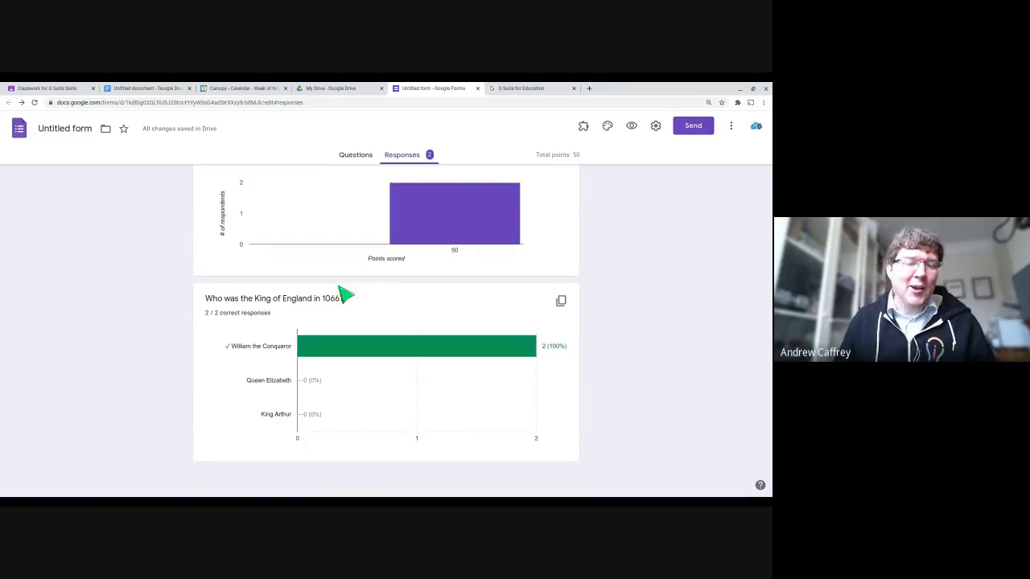
scroll(450, 248, "up", 1)
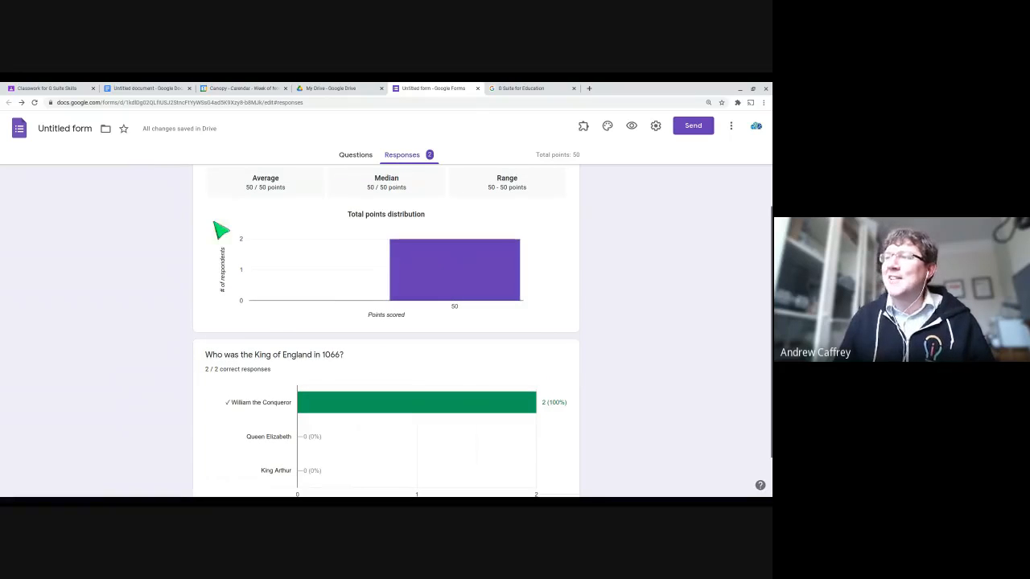
scroll(385, 328, "down", 1)
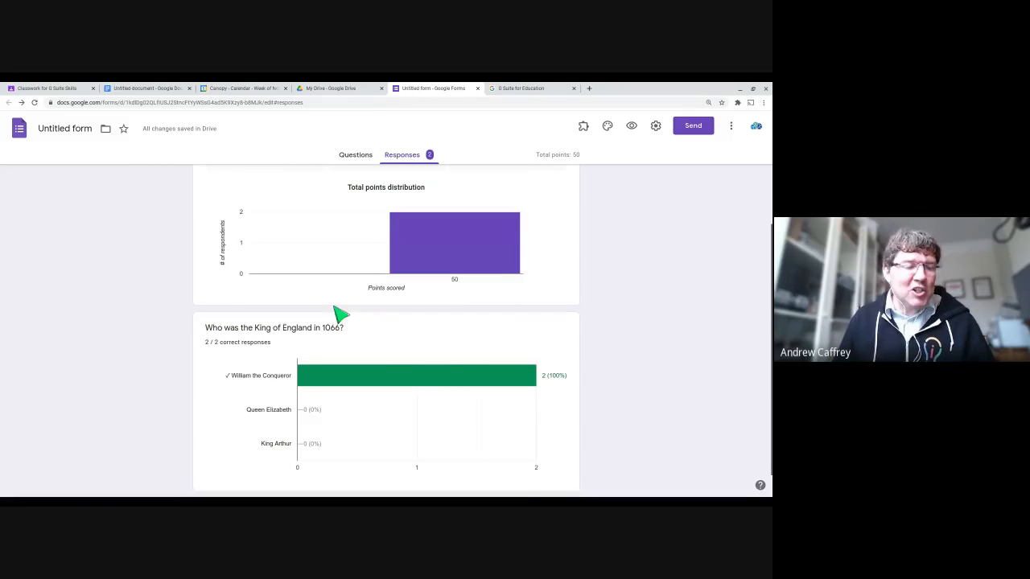
scroll(308, 340, "down", 1)
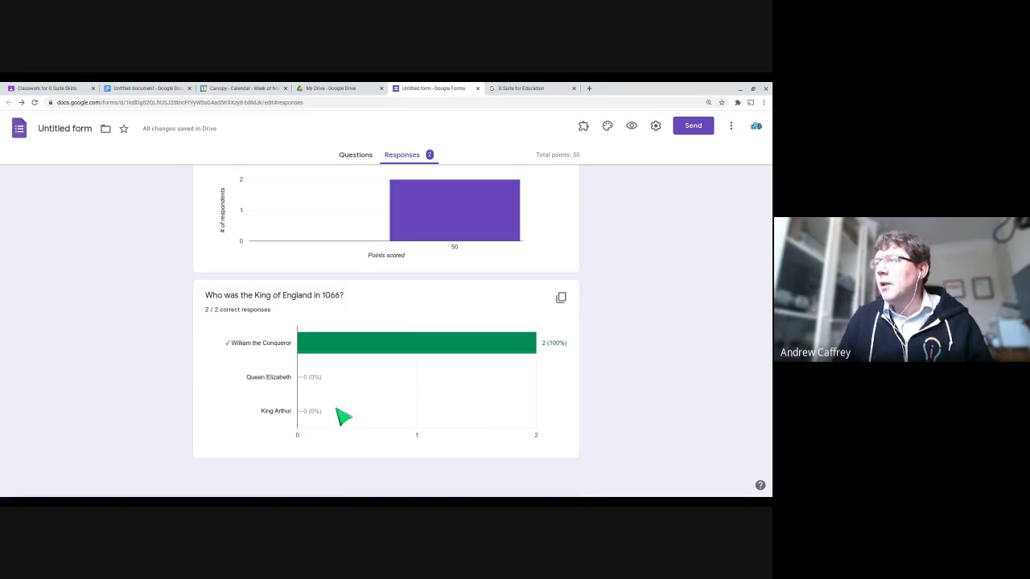
scroll(356, 285, "up", 5)
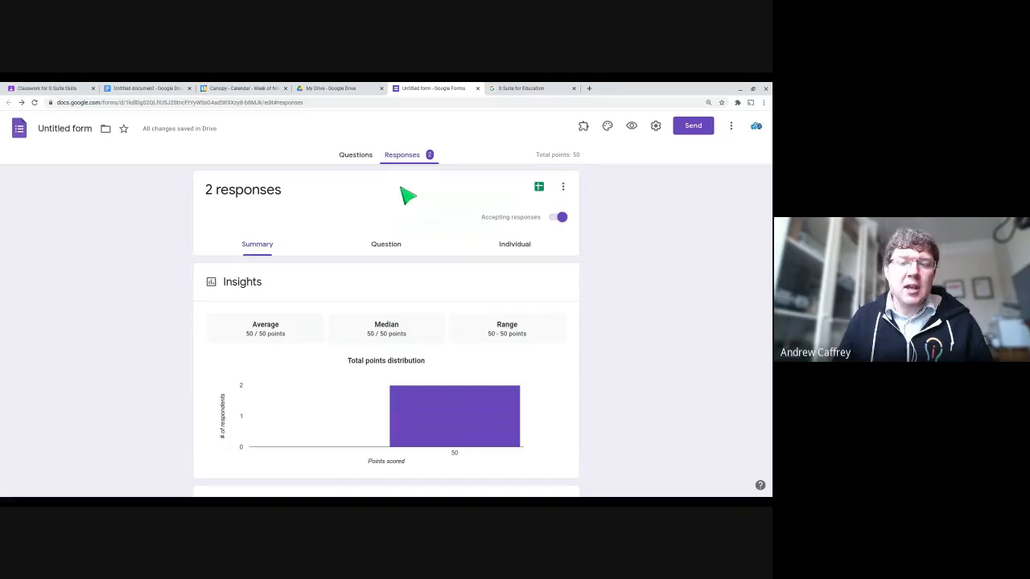
left_click(361, 156)
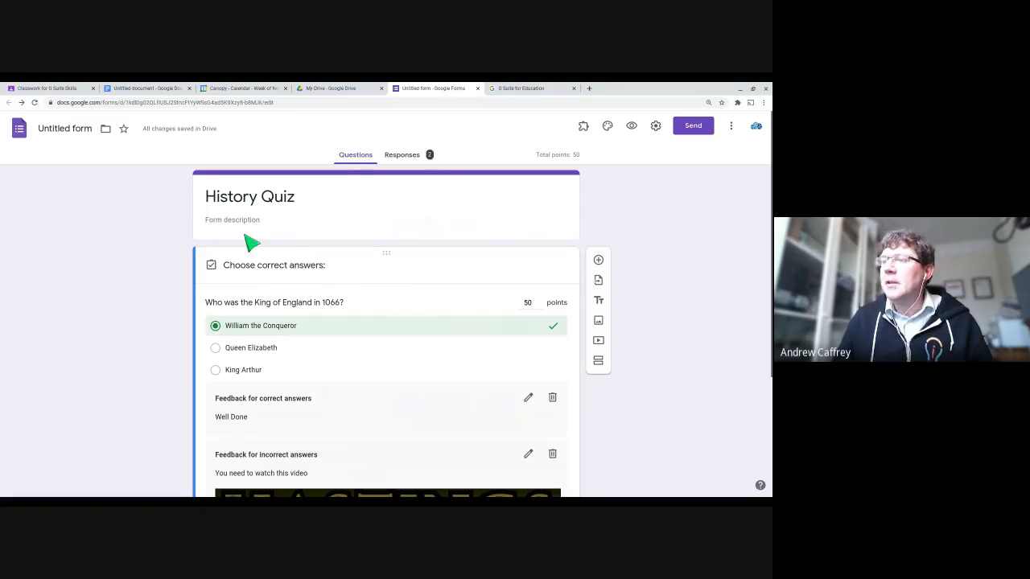
scroll(386, 259, "down", 2)
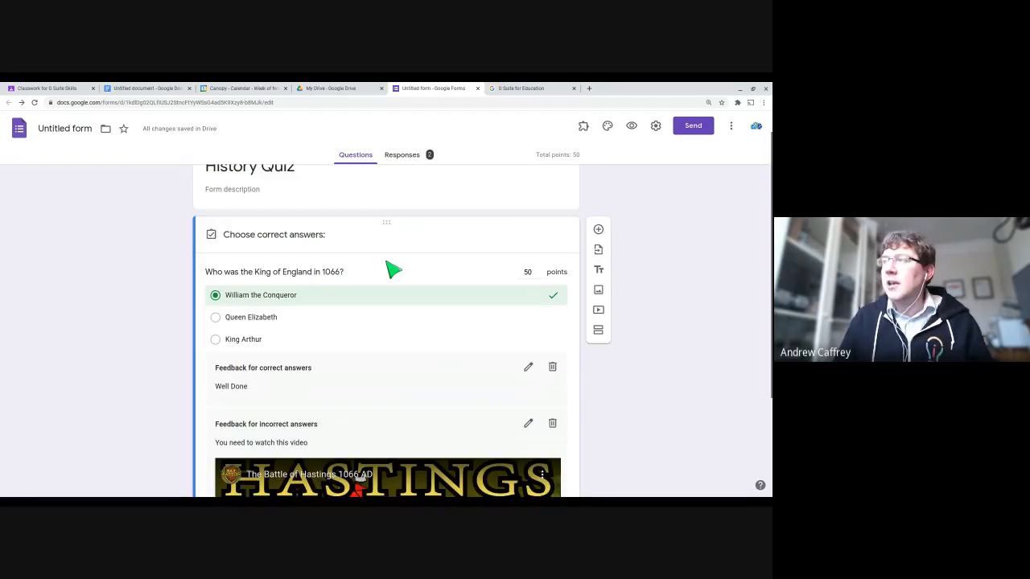
scroll(386, 261, "up", 2)
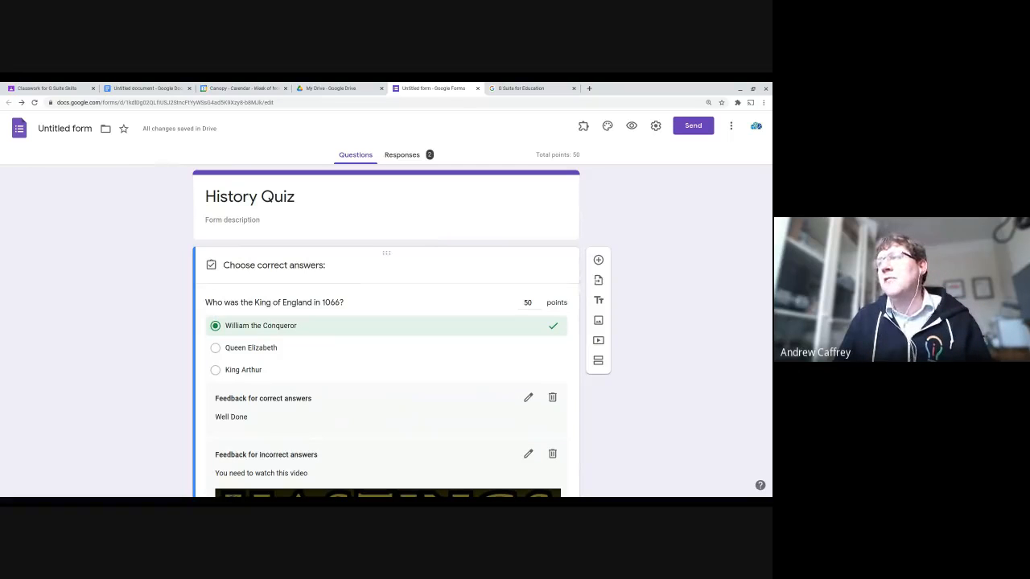
Leave the open Jamboard assignment in Classroom, start a quiz assignment for G Suite Skills and remove its automatically attached form.
left_click(61, 89)
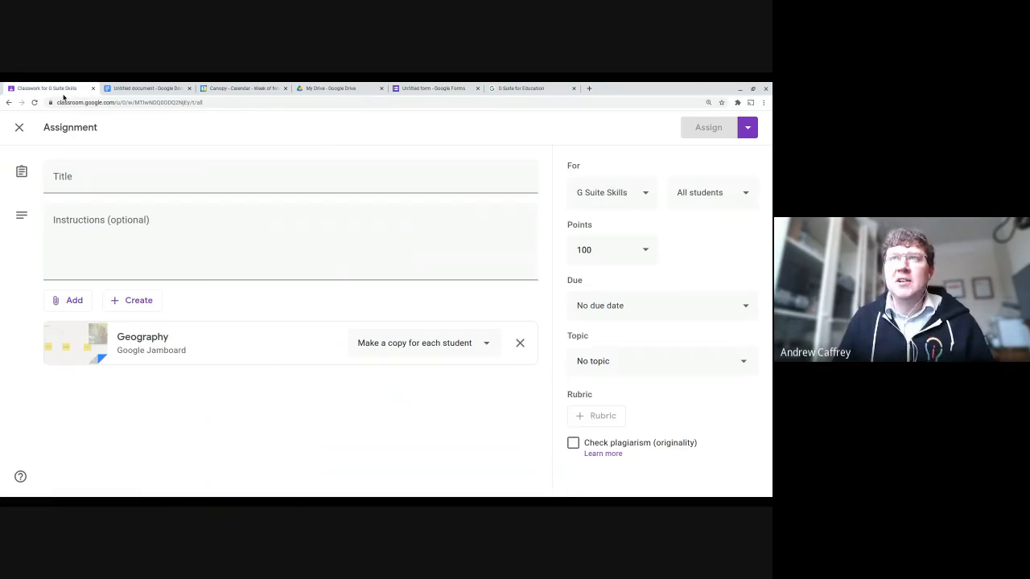
left_click(24, 138)
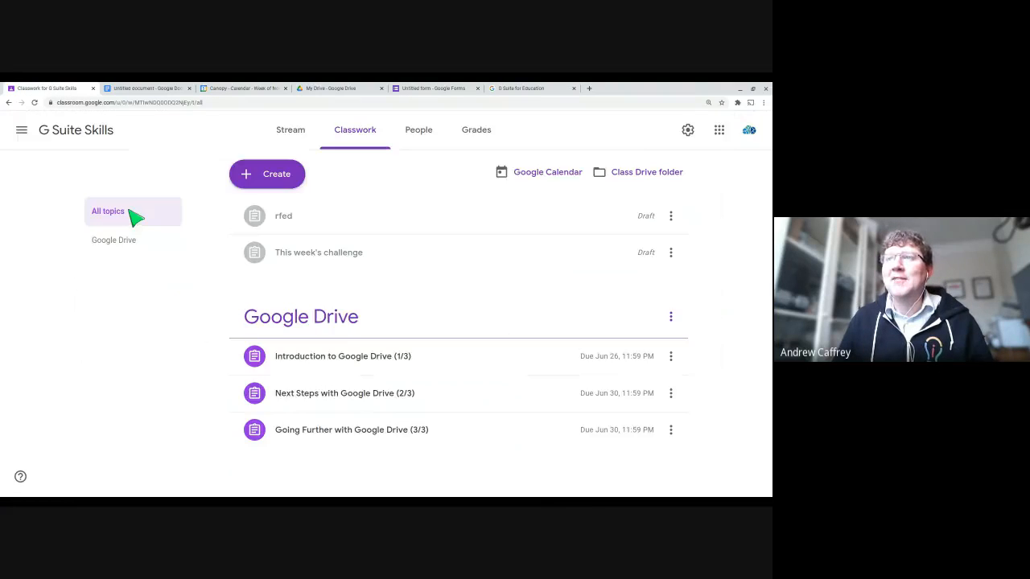
left_click(259, 182)
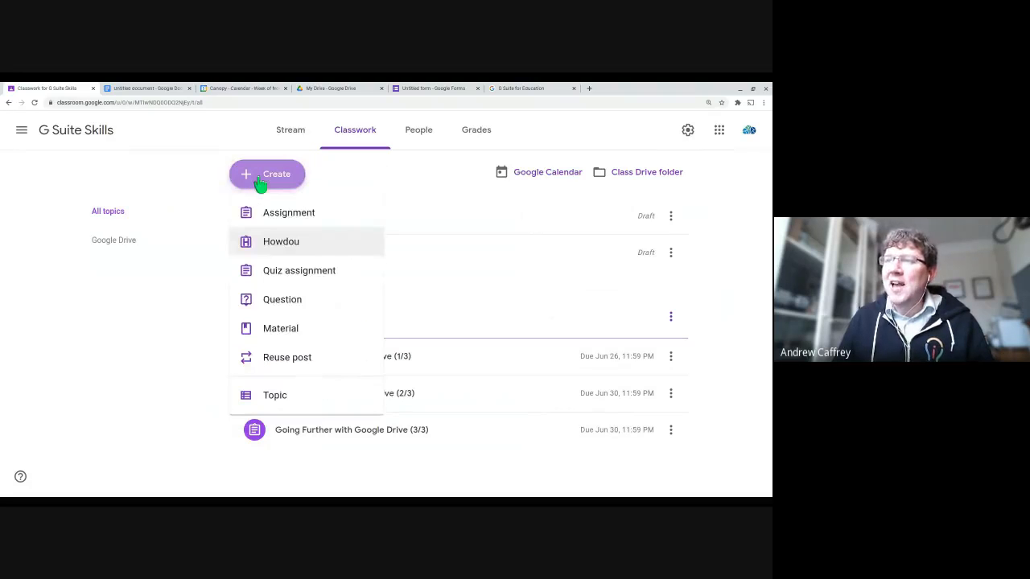
left_click(265, 274)
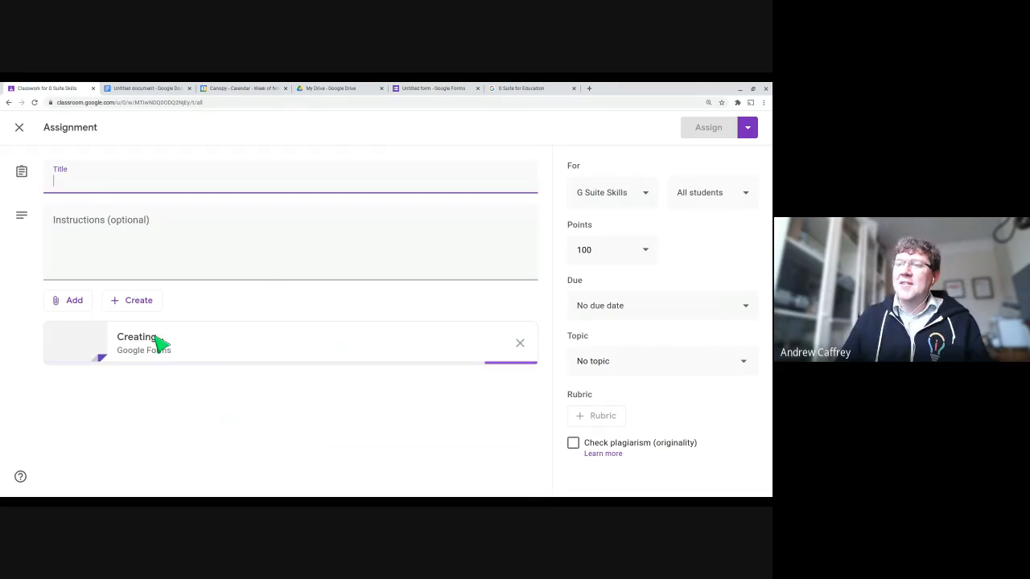
left_click(520, 344)
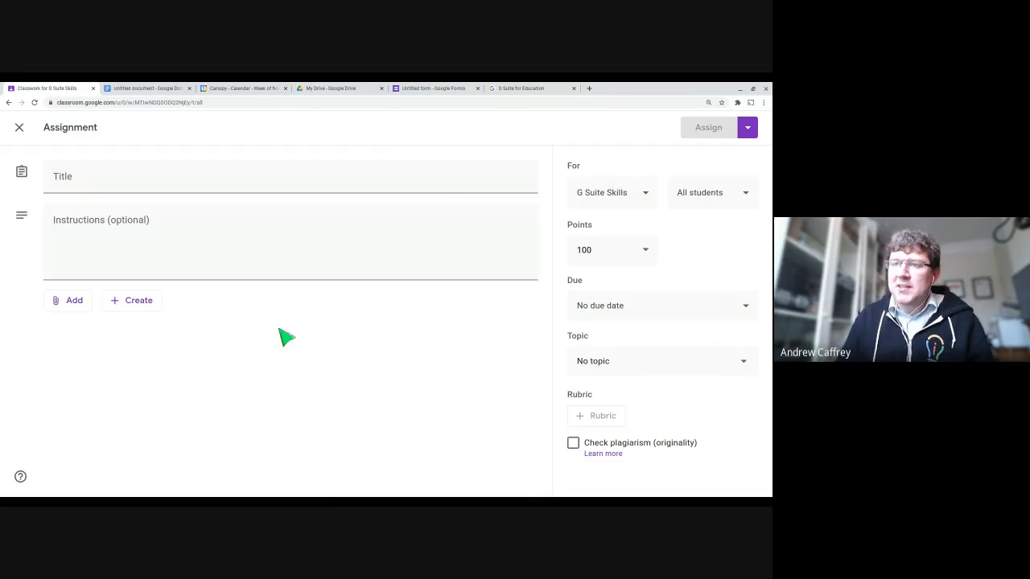
left_click(58, 304)
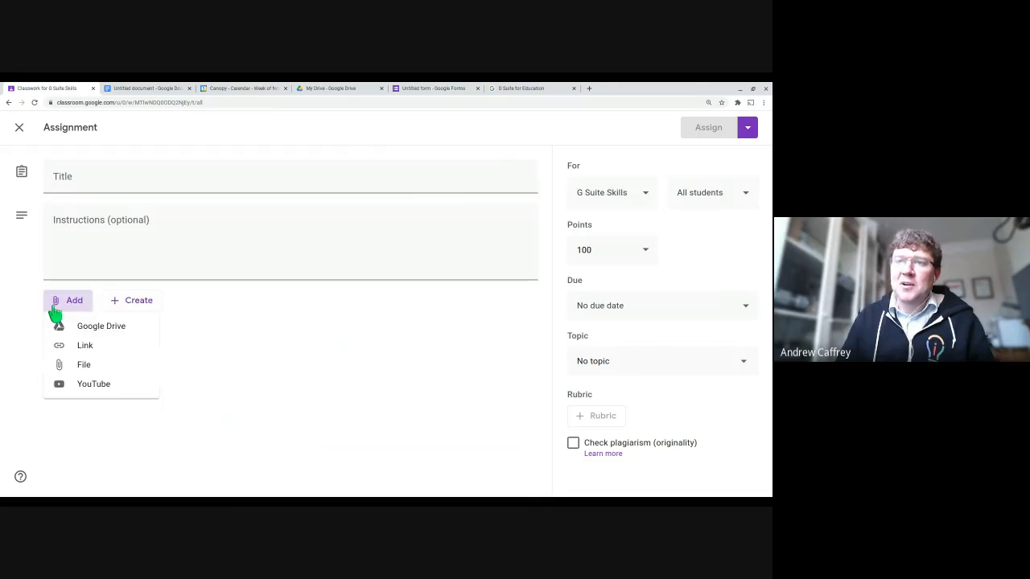
left_click(92, 327)
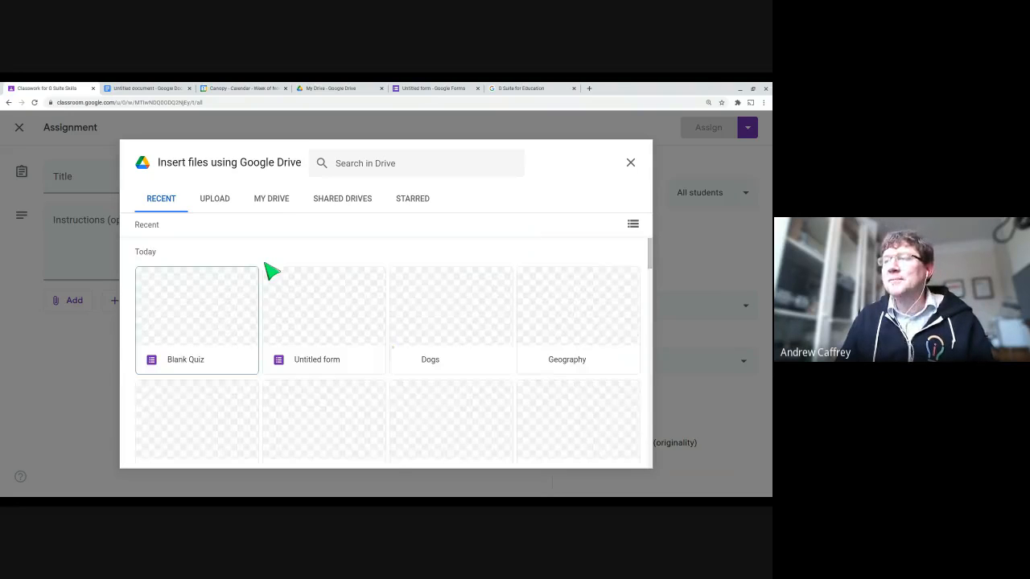
left_click(607, 455)
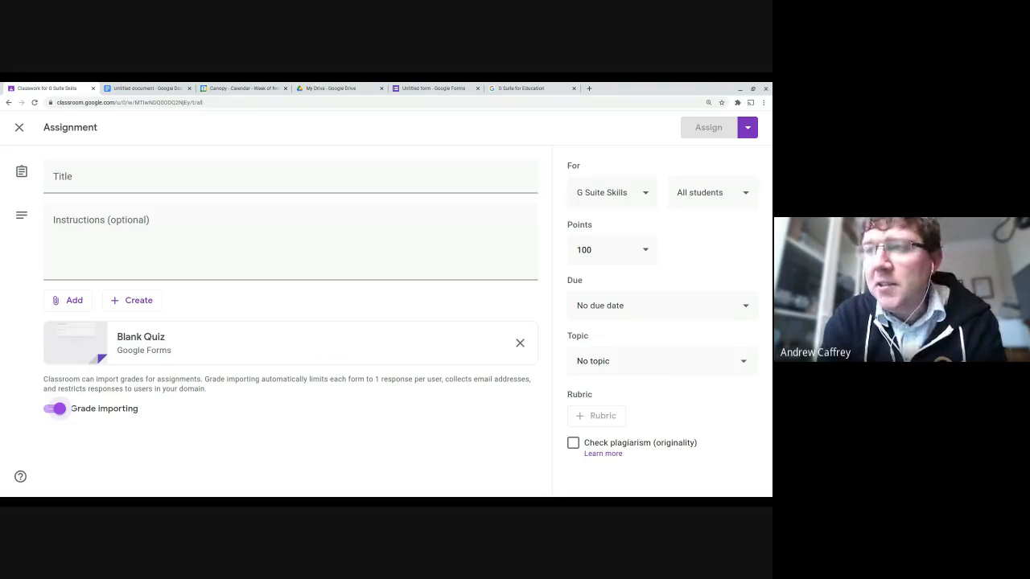
left_click(520, 342)
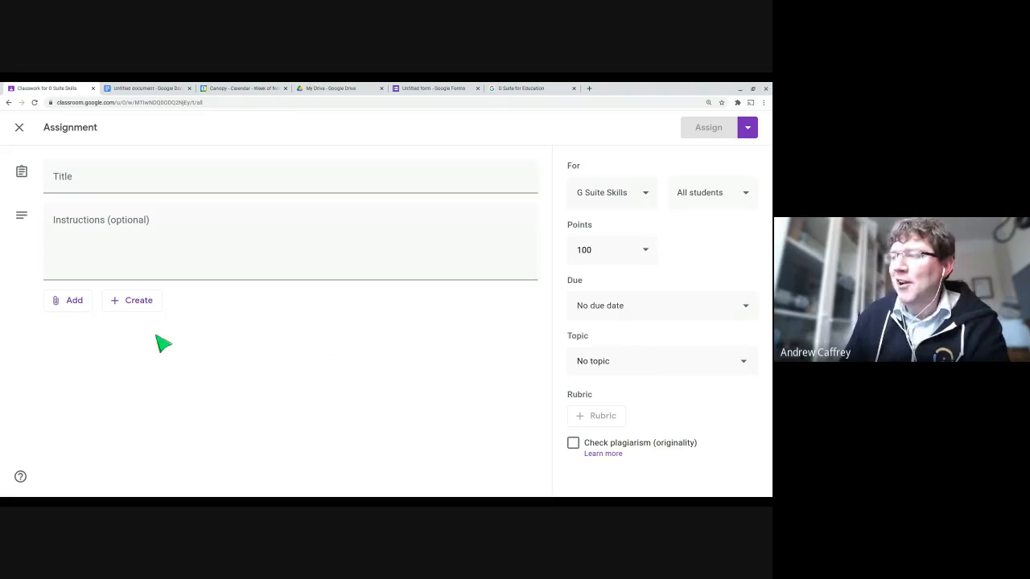
Rename the untitled form file as "History Quiz" and attach it from Google Drive to the Classroom assignment.
left_click(77, 302)
left_click(121, 322)
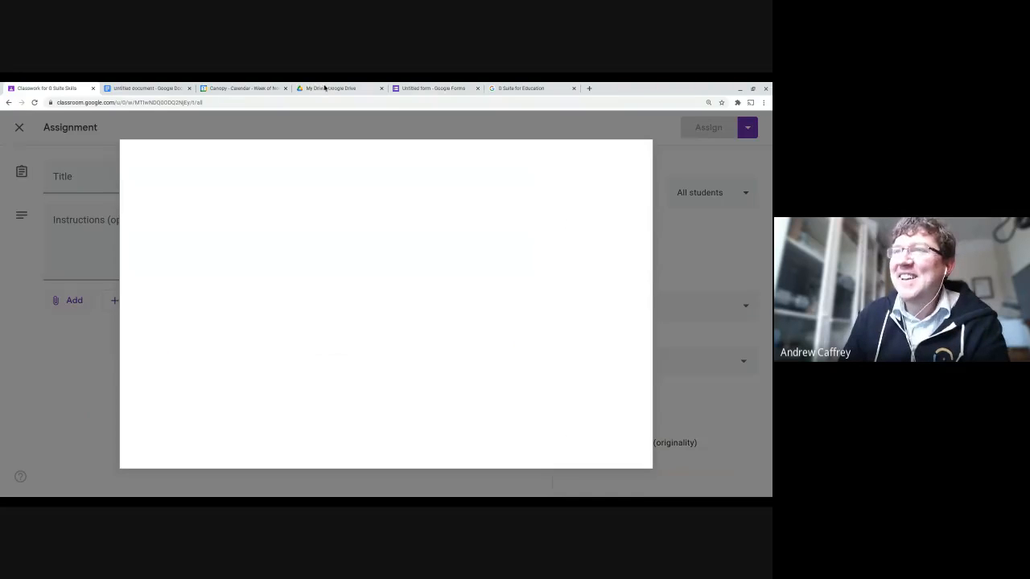
left_click(464, 87)
left_click(55, 130)
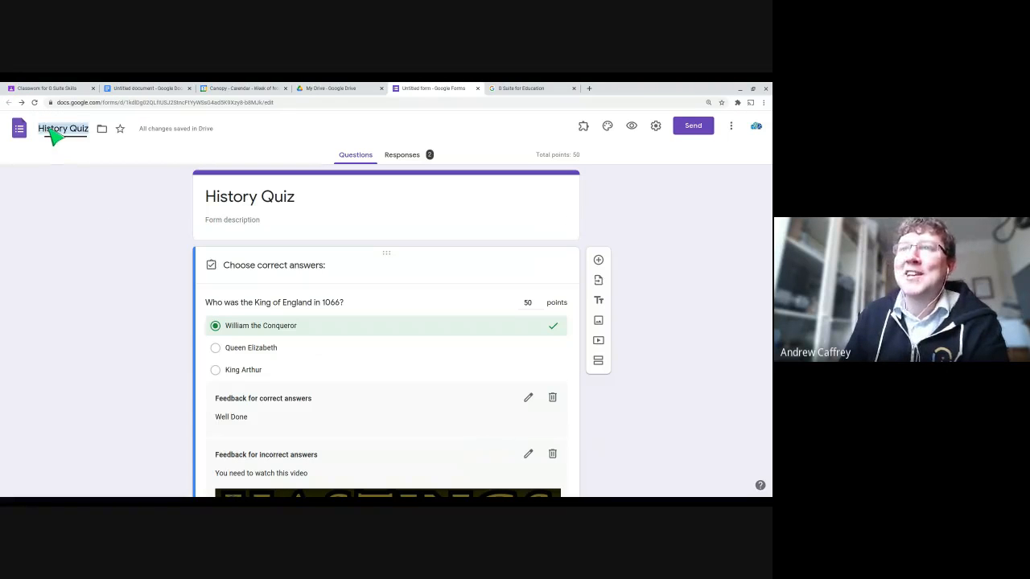
left_click(58, 229)
left_click(45, 88)
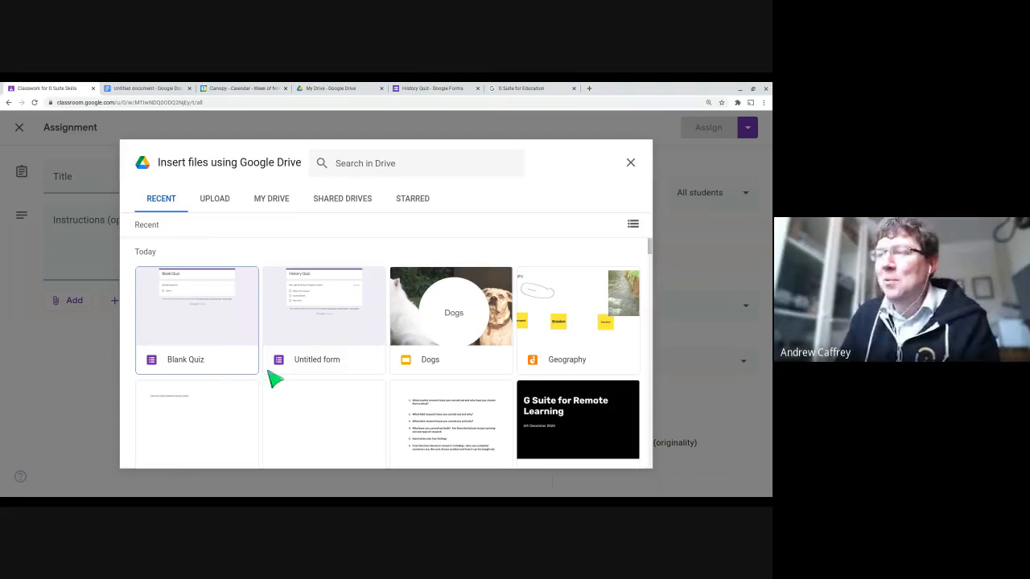
left_click(337, 320)
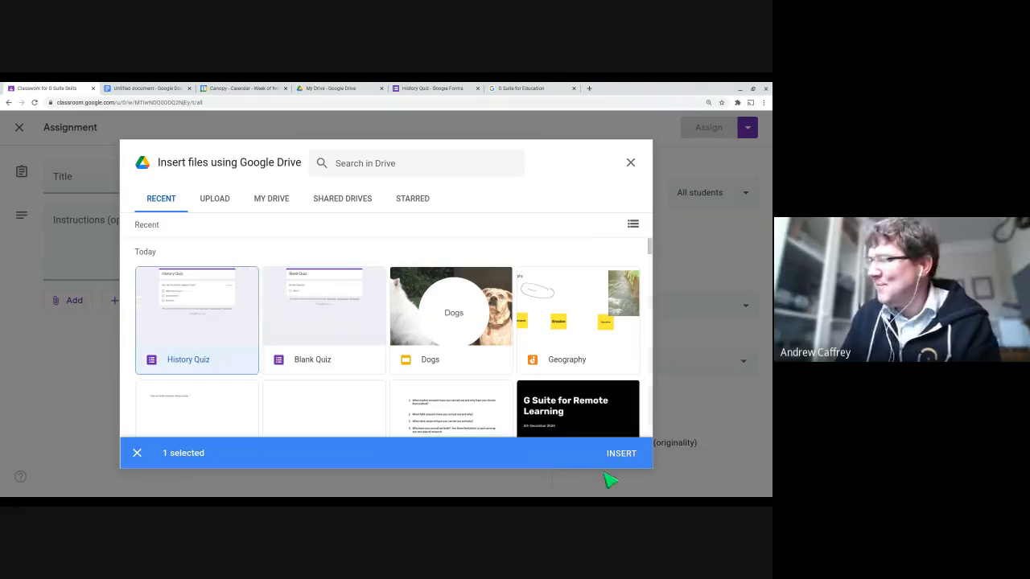
left_click(611, 455)
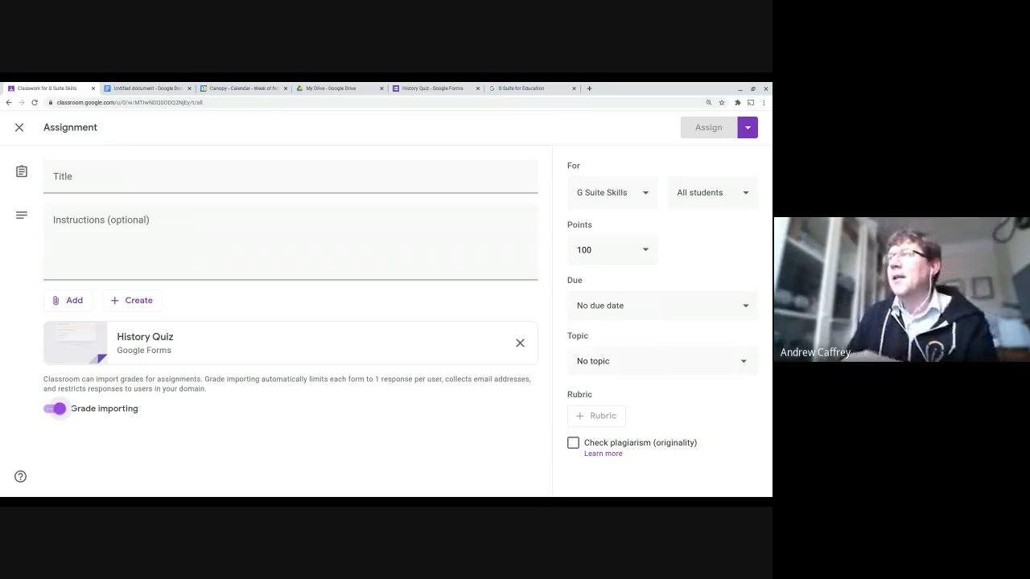
Open the Google Teacher Center site via teachercenter.withgoogle.com from the form's tab and select the page's web address.
left_click(450, 85)
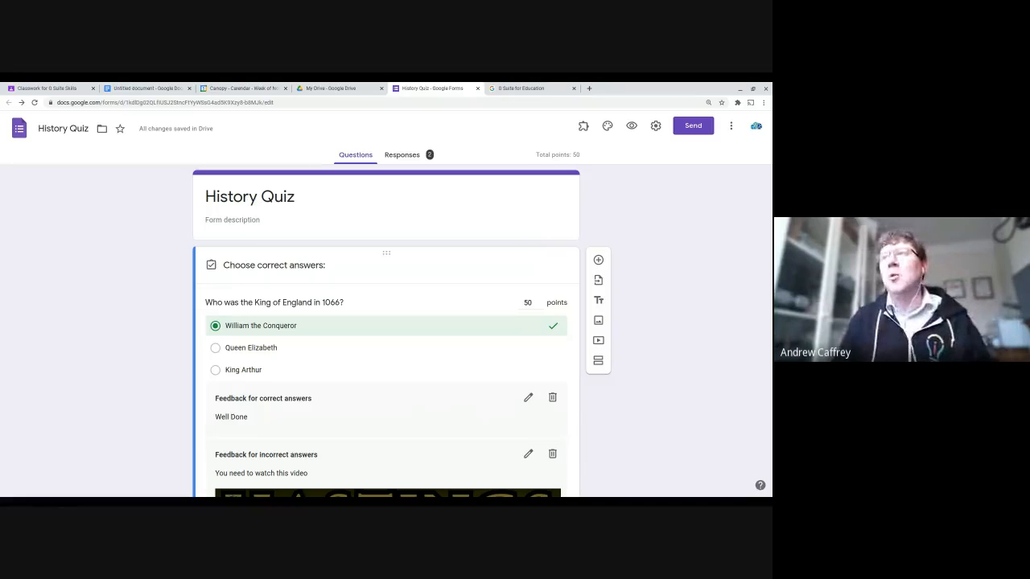
left_click(197, 104)
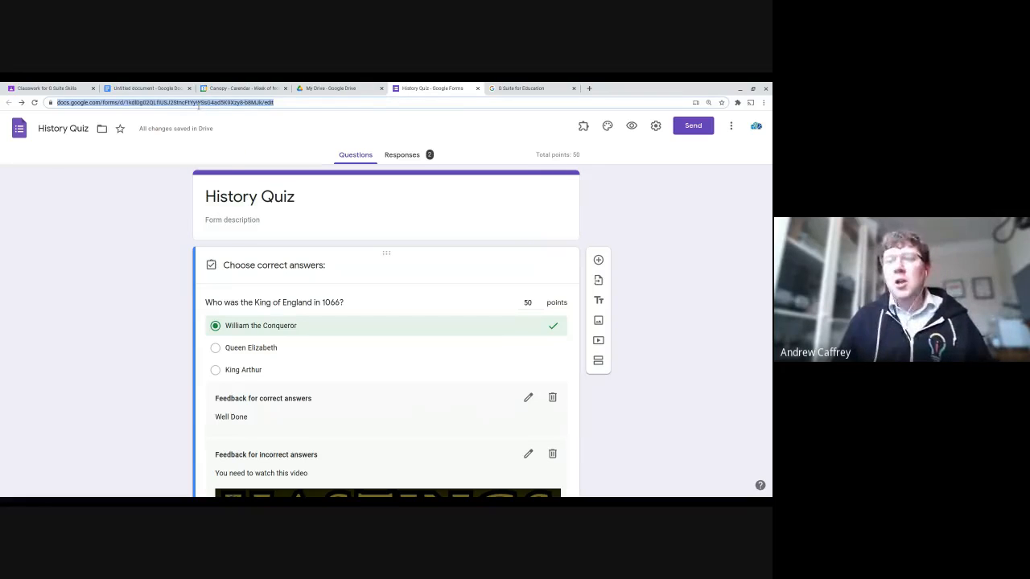
type("teachercenter.withgoogle.com")
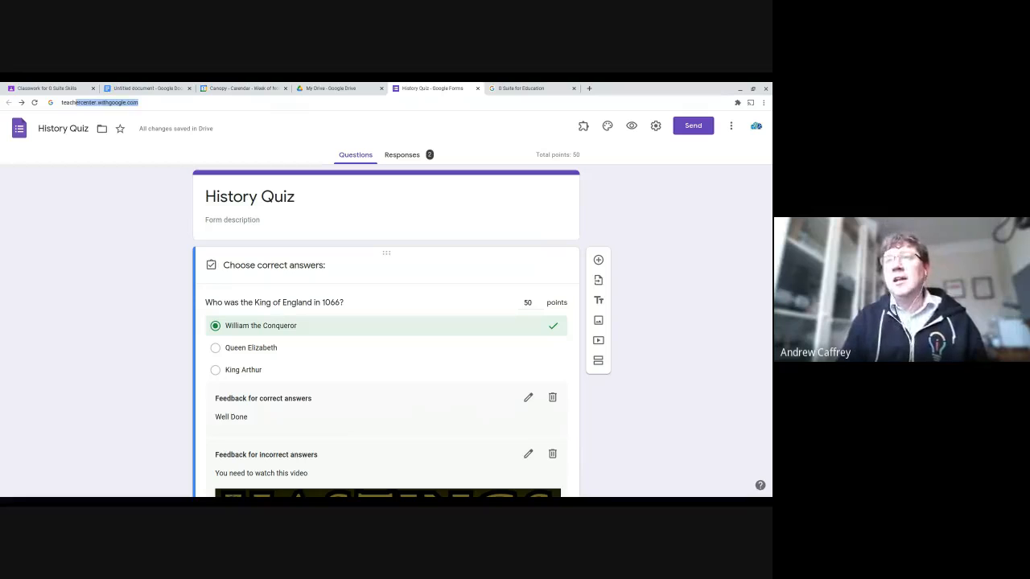
key("Return")
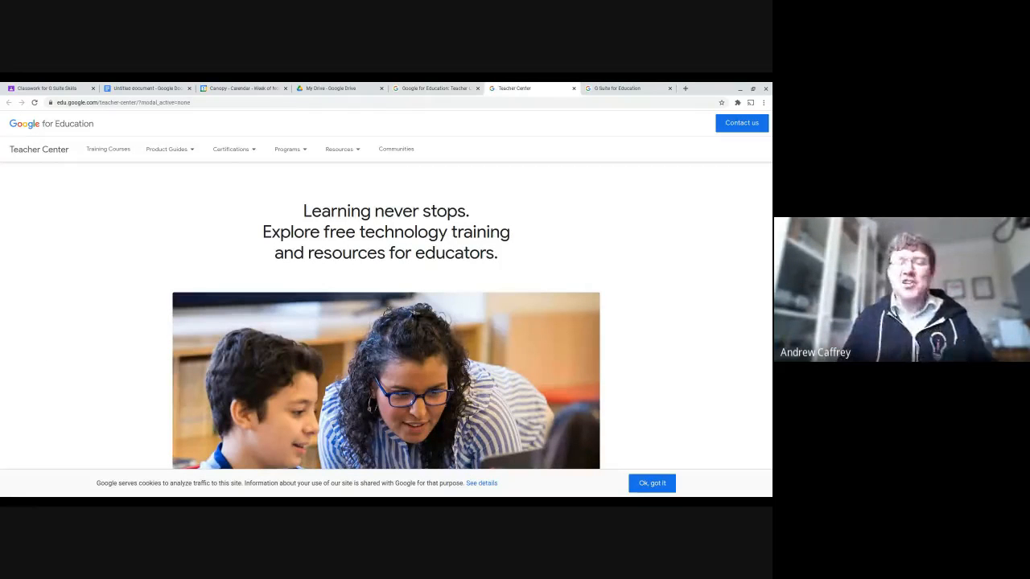
left_click(179, 102)
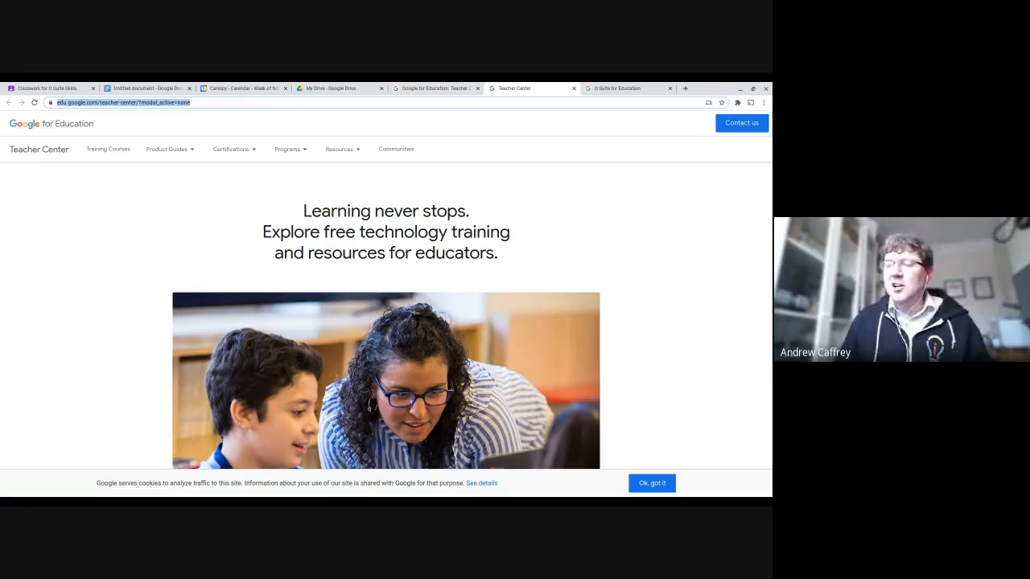
key("alt+Tab")
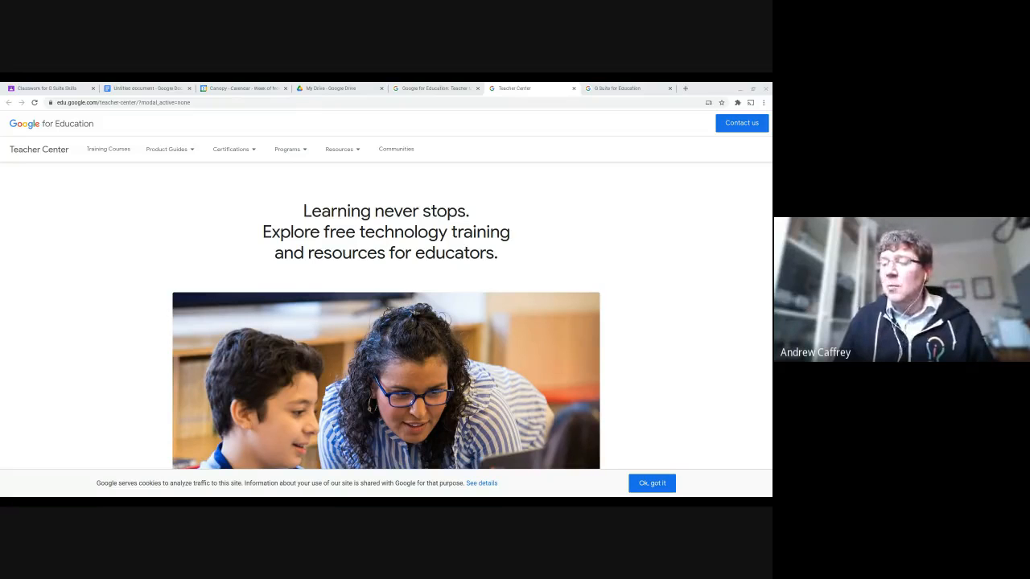
key("alt+Tab")
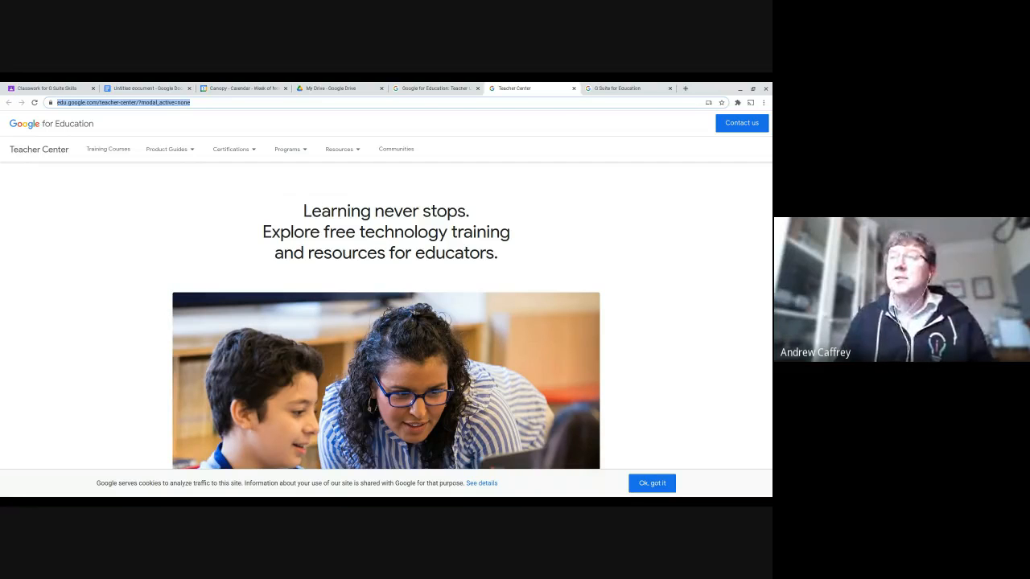
Open the Teacher Center's Training Courses page and review the courses from G Suite basics and advanced training through distance learning to Chromebooks.
left_click(166, 151)
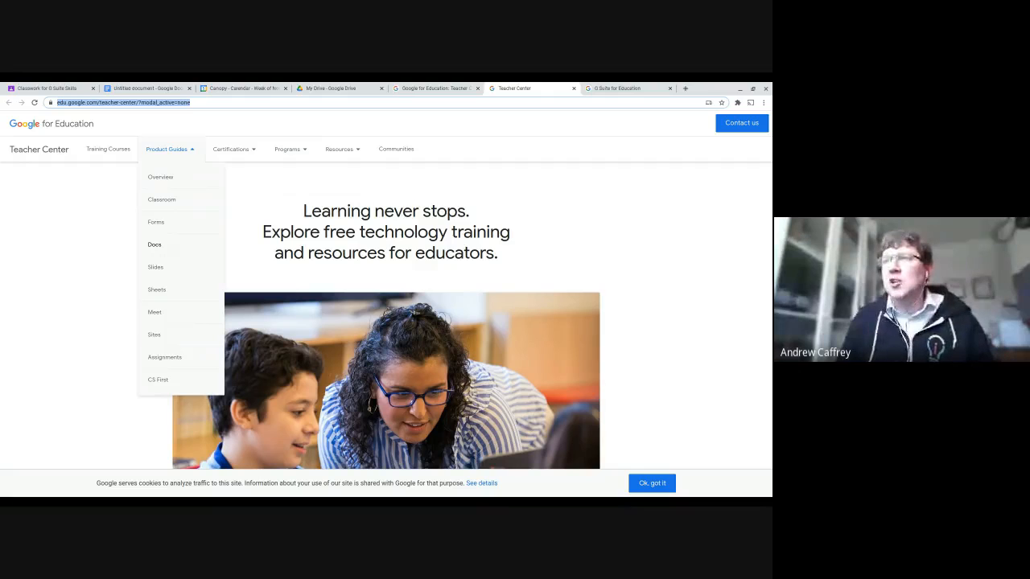
left_click(108, 153)
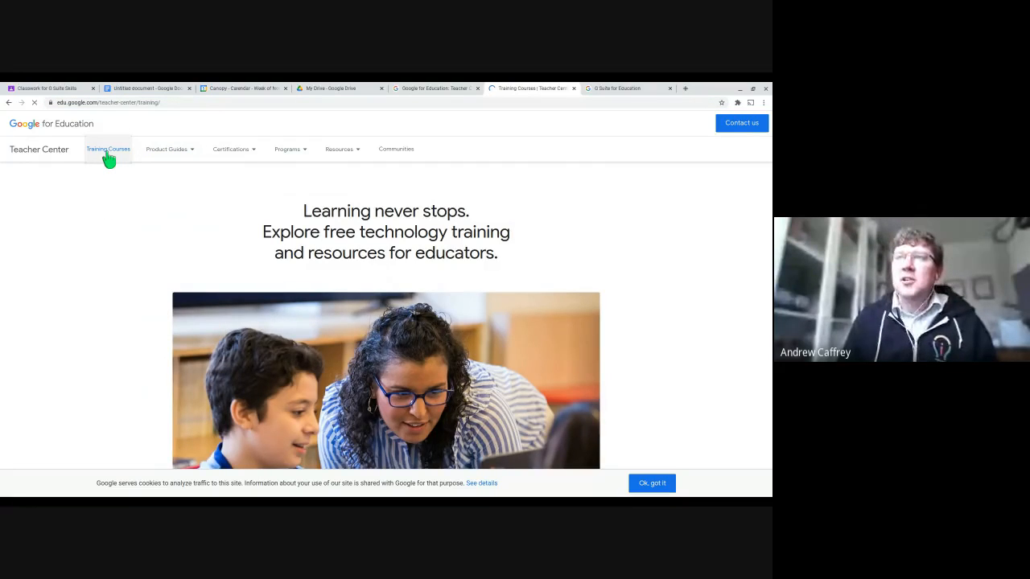
scroll(314, 261, "down", 3)
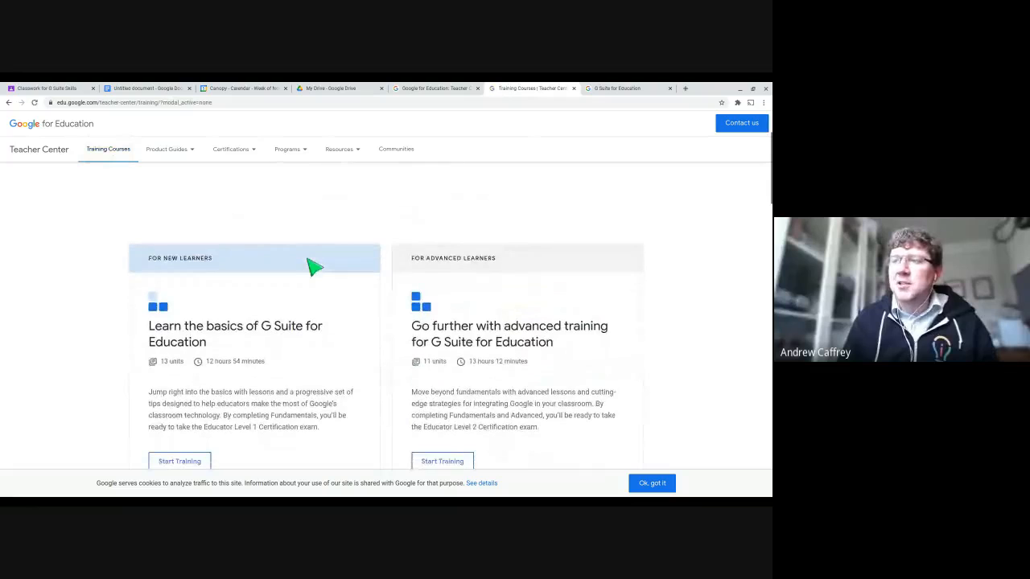
scroll(307, 259, "down", 1)
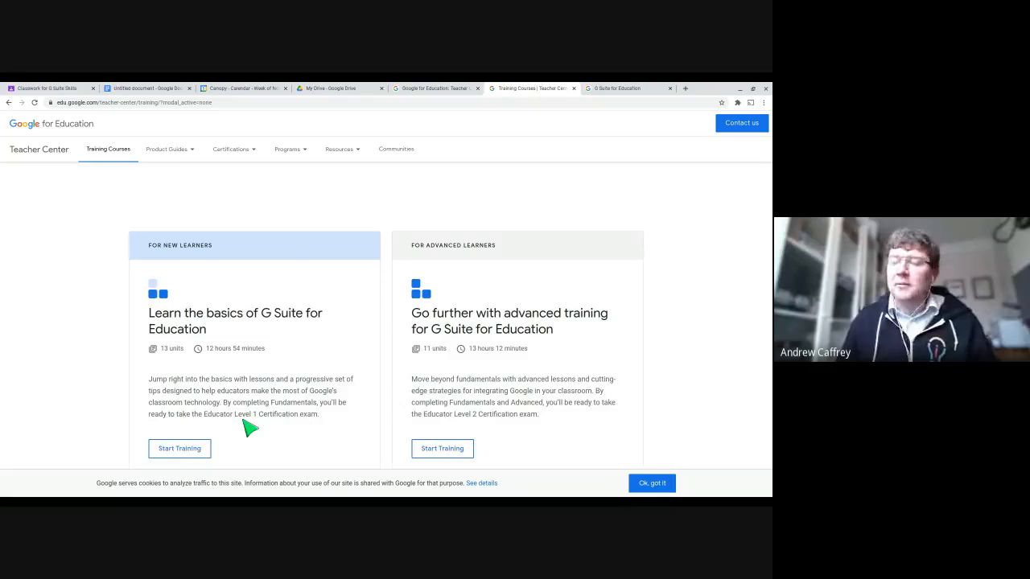
scroll(250, 428, "down", 6)
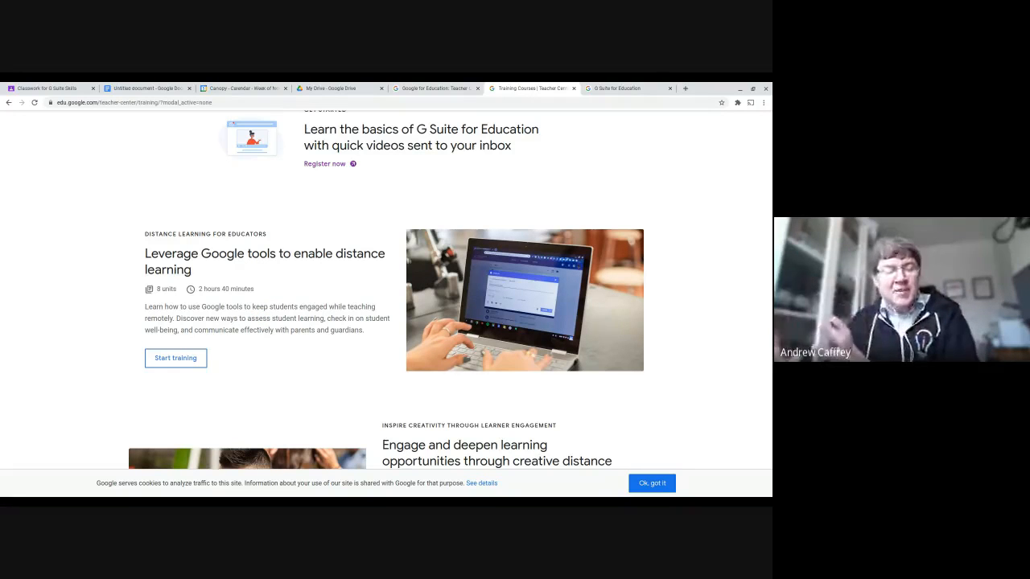
scroll(272, 328, "down", 1)
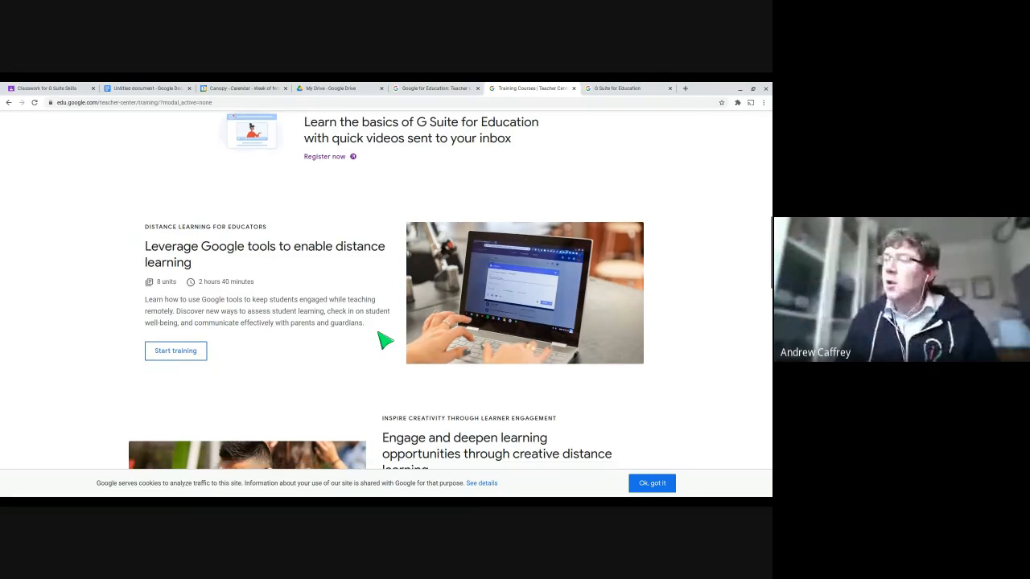
scroll(385, 341, "down", 1)
scroll(384, 344, "down", 1)
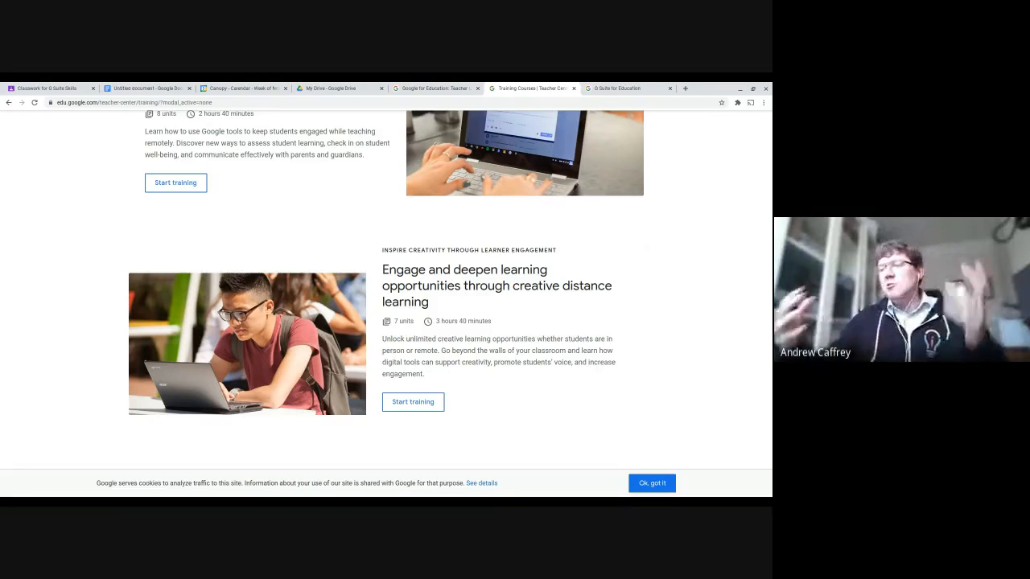
scroll(442, 351, "down", 3)
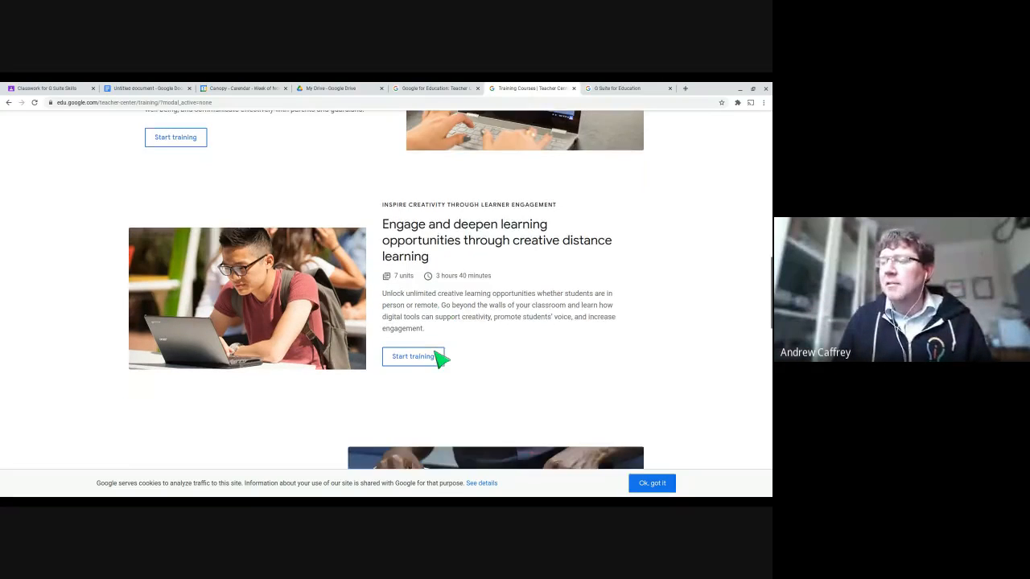
scroll(317, 345, "down", 3)
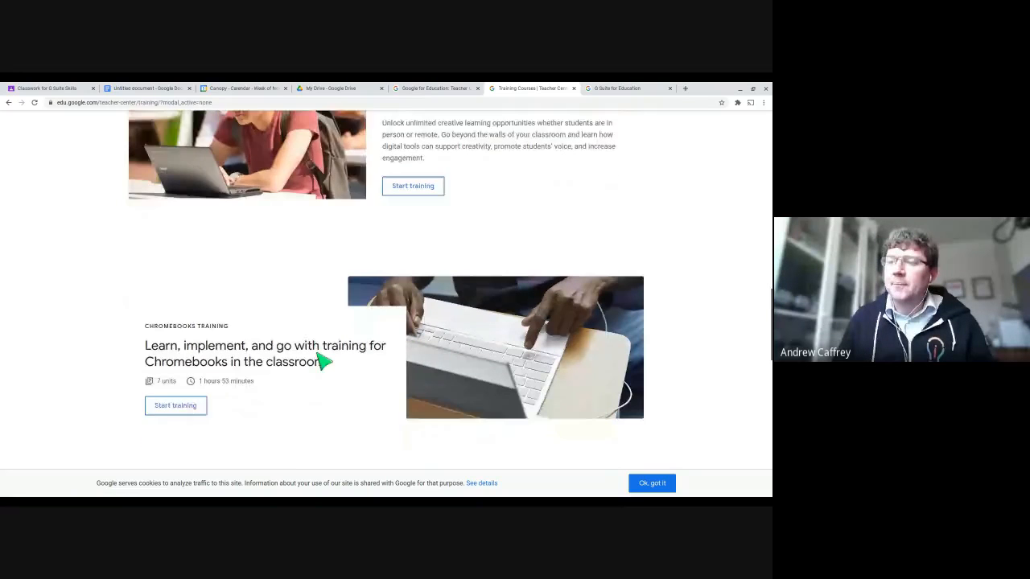
Open the registration page for the G Suite basics videos sent by email, select its web address and switch to the other window.
scroll(382, 311, "up", 10)
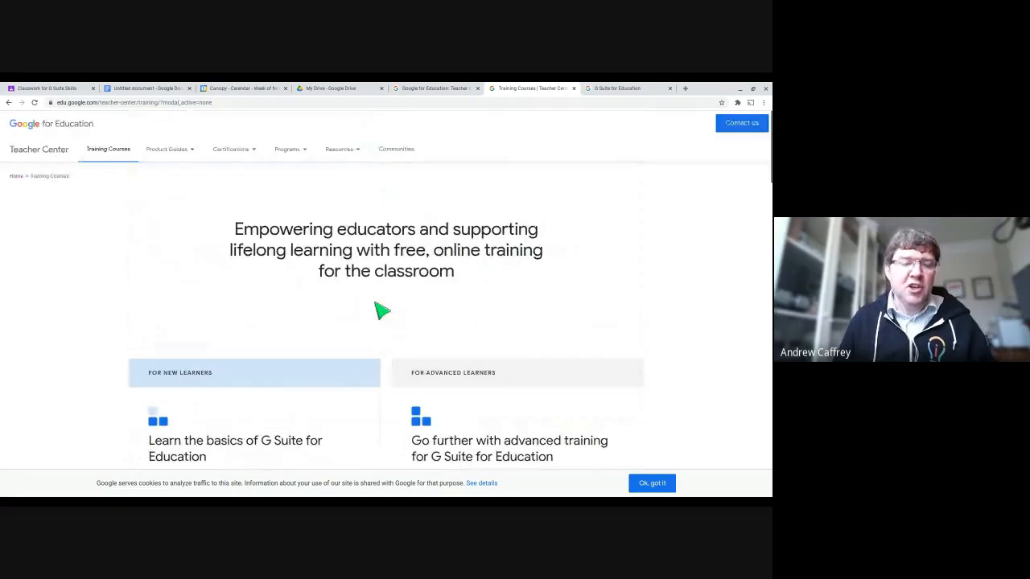
scroll(384, 313, "down", 2)
scroll(384, 314, "down", 4)
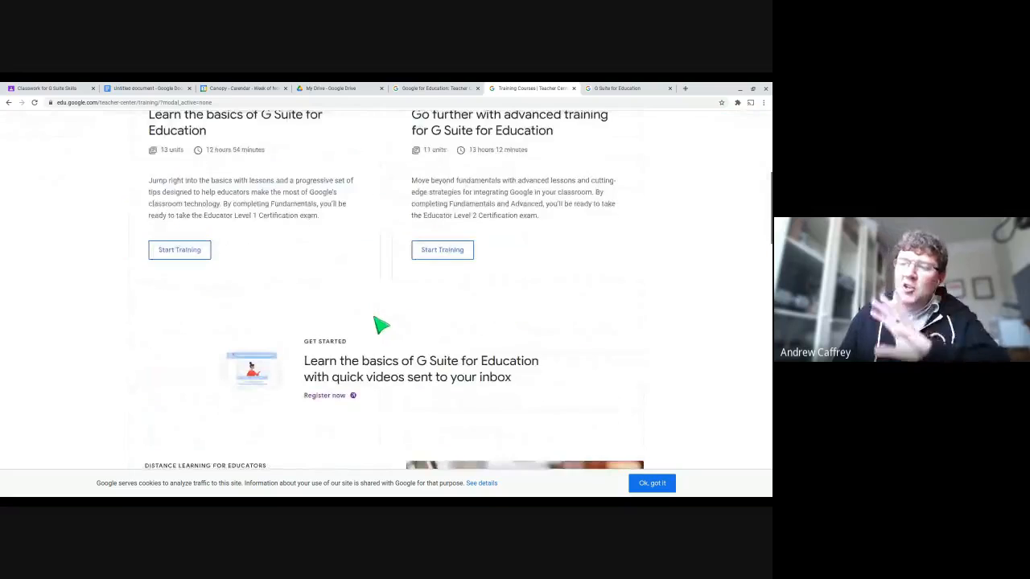
left_click(339, 399)
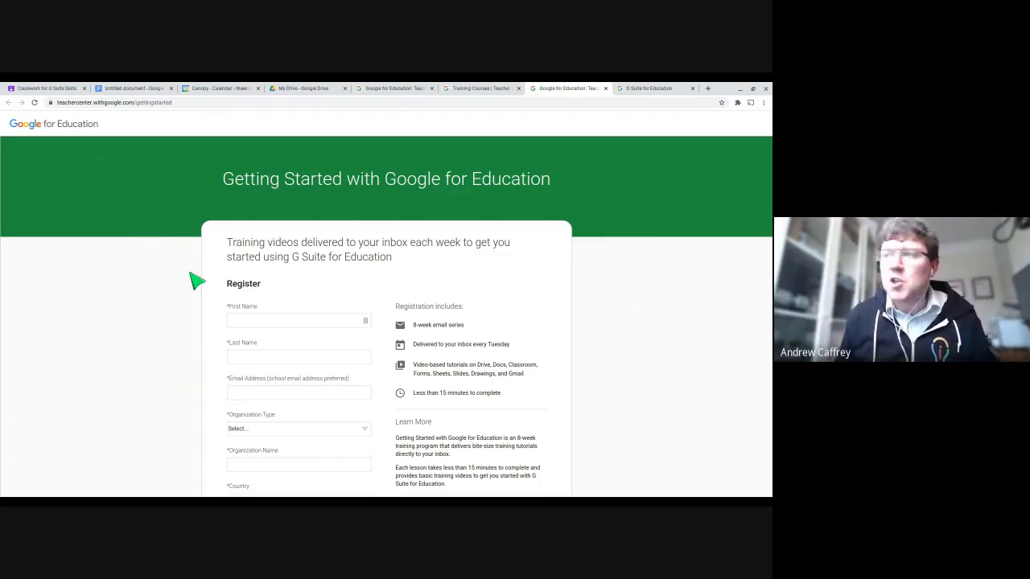
left_click(89, 102)
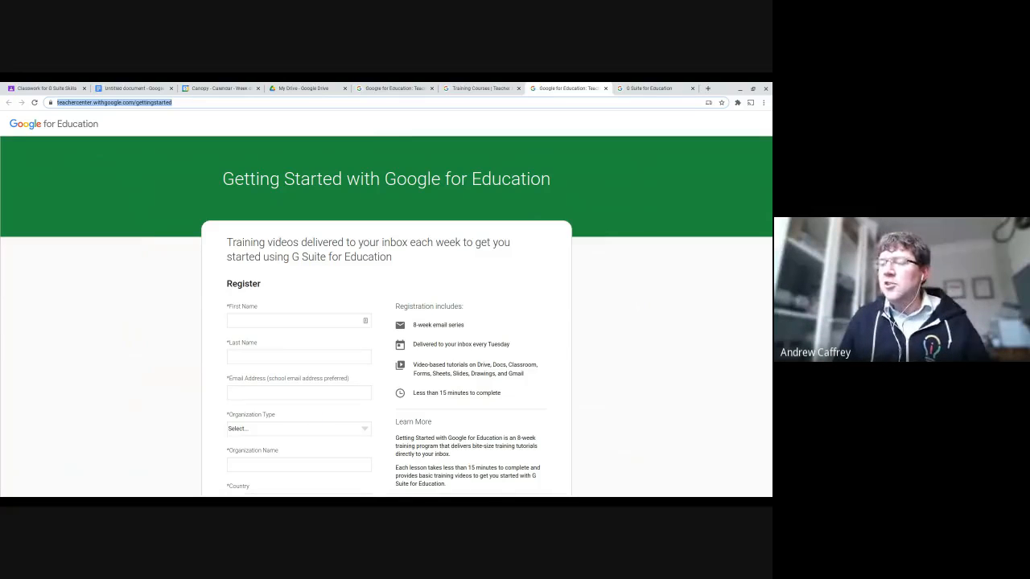
key("alt+Tab")
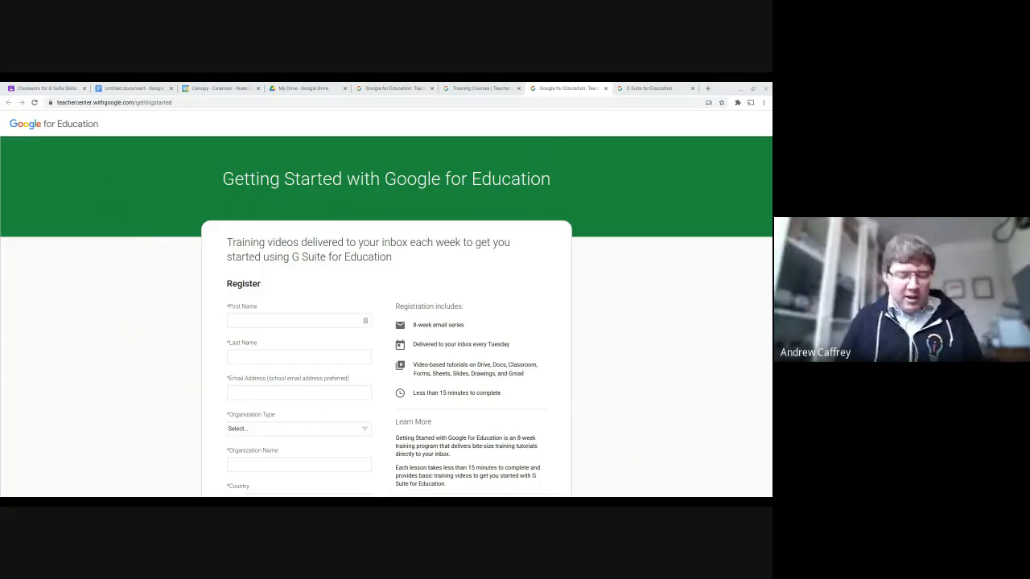